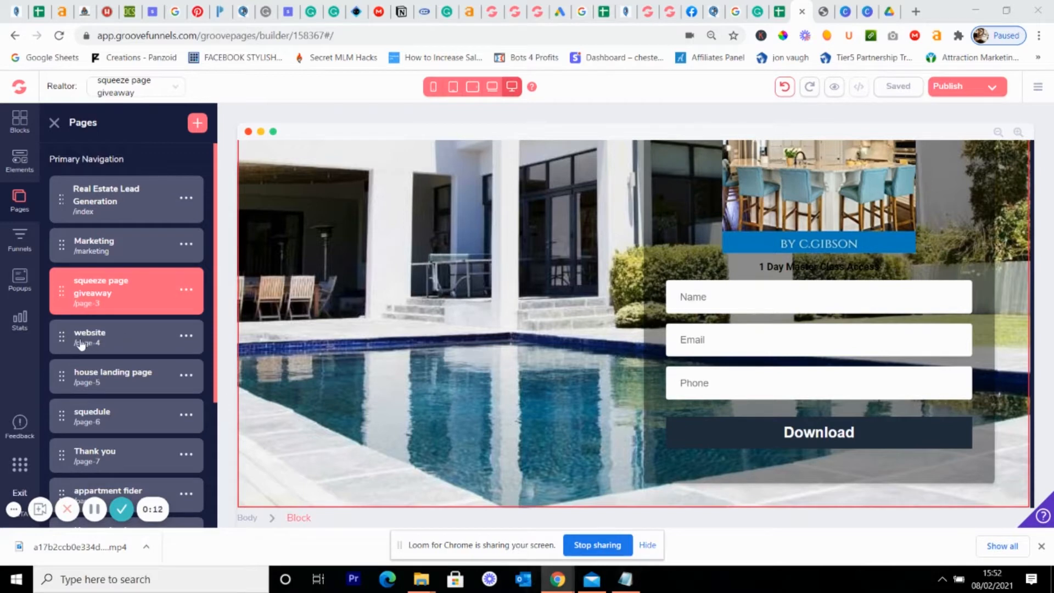
# Open the settings of the website page and set its page URL to Orlando-realtor.
pyautogui.click(185, 337)
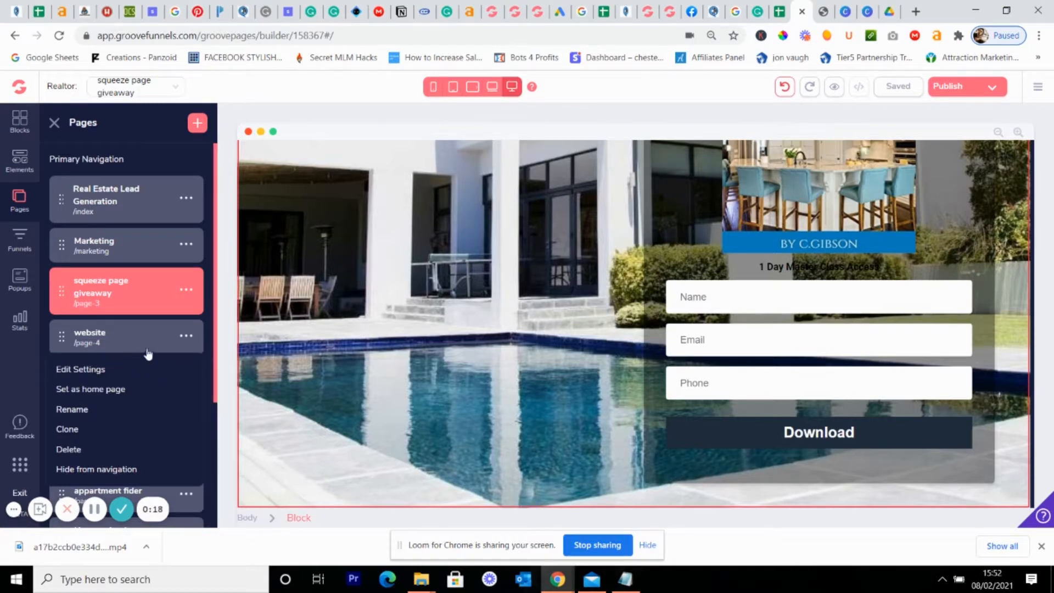
pyautogui.click(82, 369)
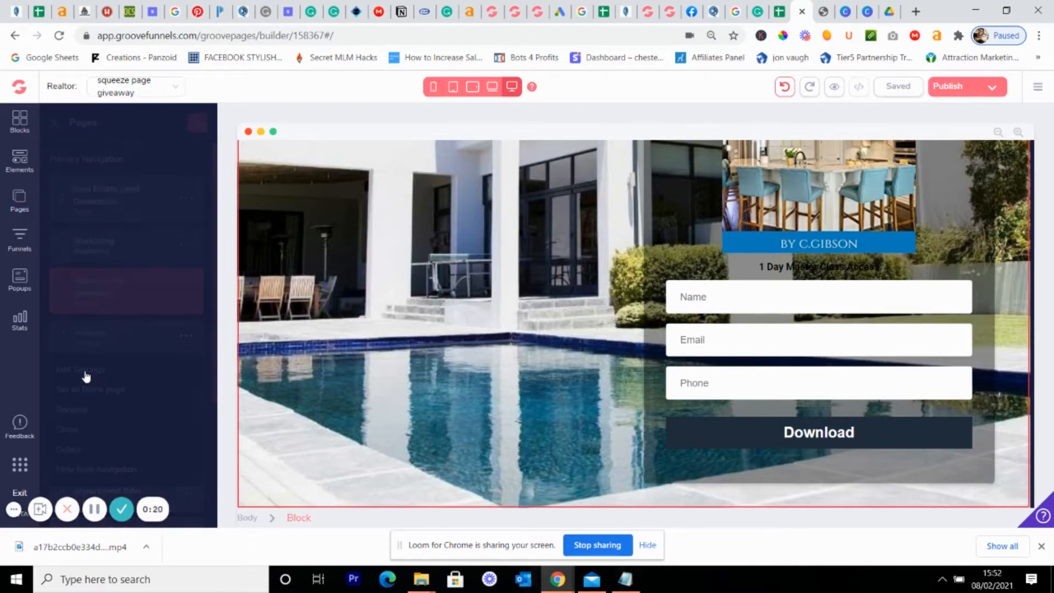
pyautogui.click(99, 248)
pyautogui.press('BackSpace')
pyautogui.press('BackSpace')
pyautogui.press('BackSpace')
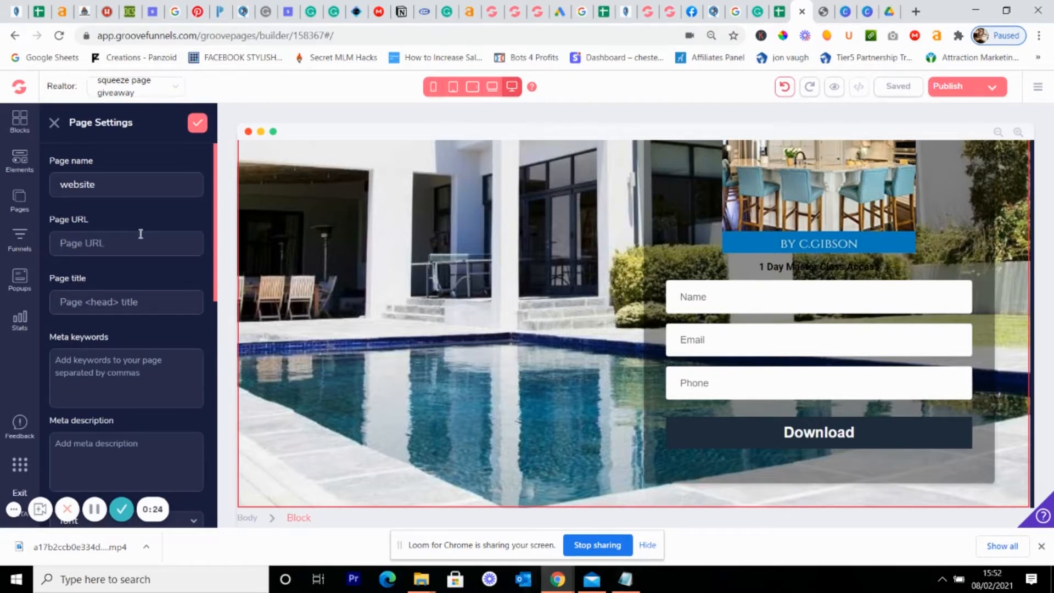
pyautogui.write('orlando')
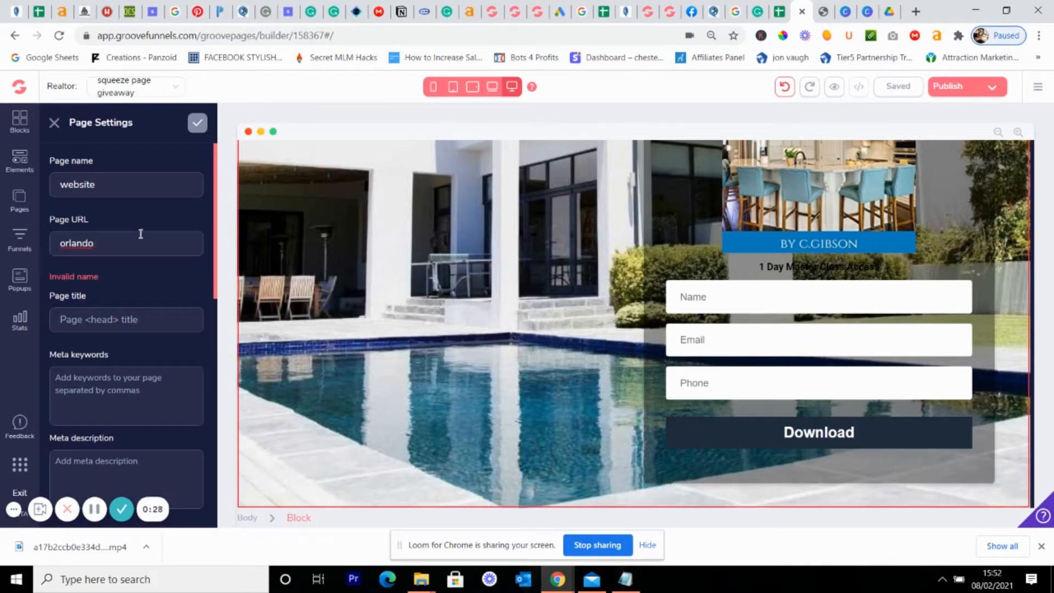
pyautogui.write('-realtor')
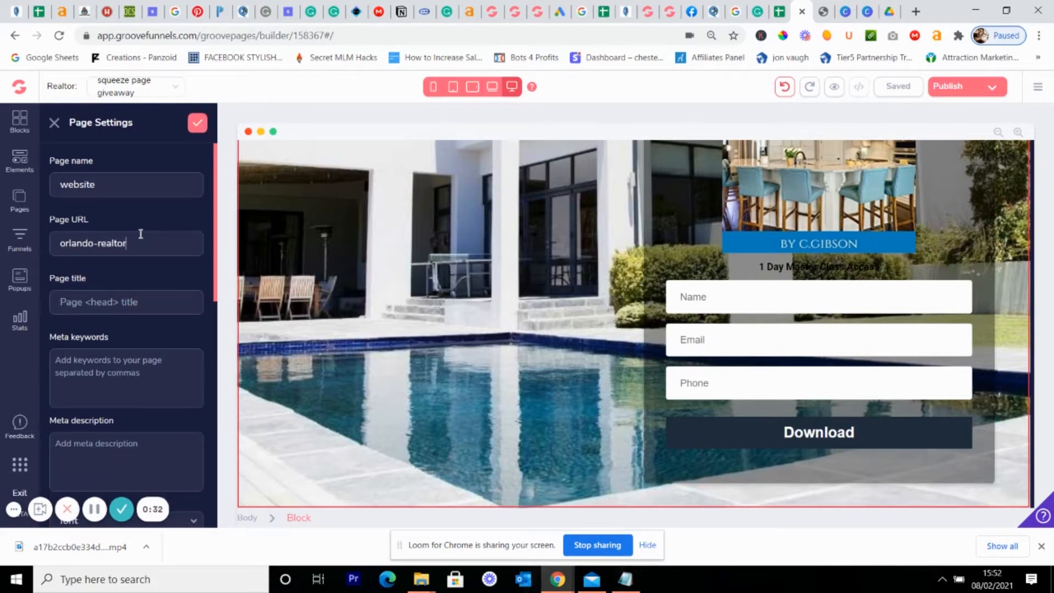
pyautogui.rightClick(87, 244)
pyautogui.click(114, 252)
# Change the page name to "oralando realtor website".
pyautogui.press('BackSpace')
pyautogui.press('BackSpace')
pyautogui.press('BackSpace')
pyautogui.press('BackSpace')
pyautogui.press('BackSpace')
pyautogui.press('BackSpace')
pyautogui.write('or')
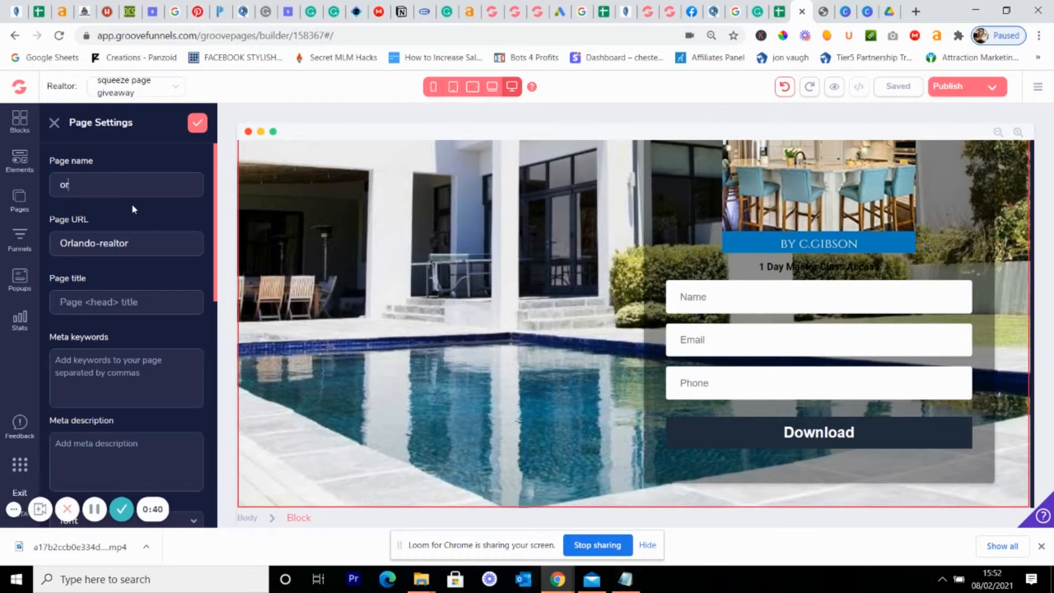
pyautogui.write('alando realtor website')
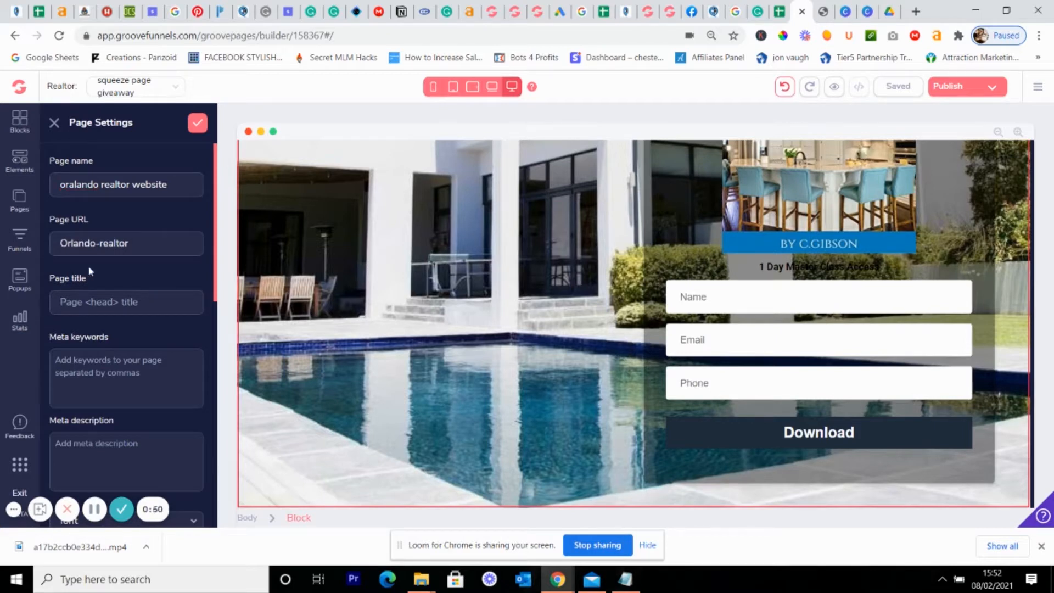
# Copy the page URL text Orlando-realtor into the page title.
pyautogui.moveTo(154, 242); pyautogui.dragTo(50, 245)
pyautogui.rightClick(83, 248)
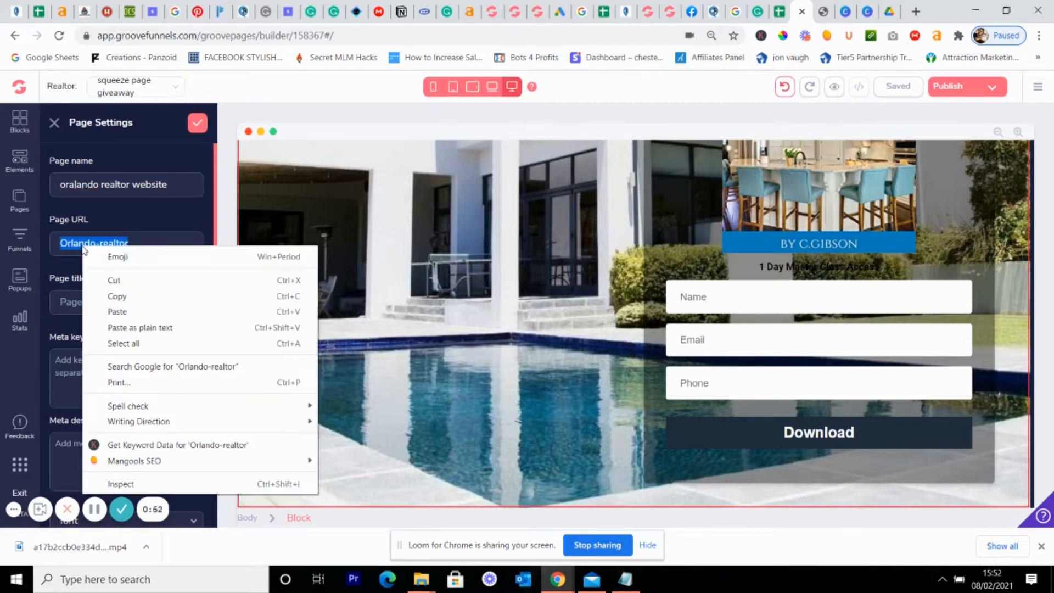
pyautogui.click(88, 297)
pyautogui.click(75, 307)
pyautogui.rightClick(75, 307)
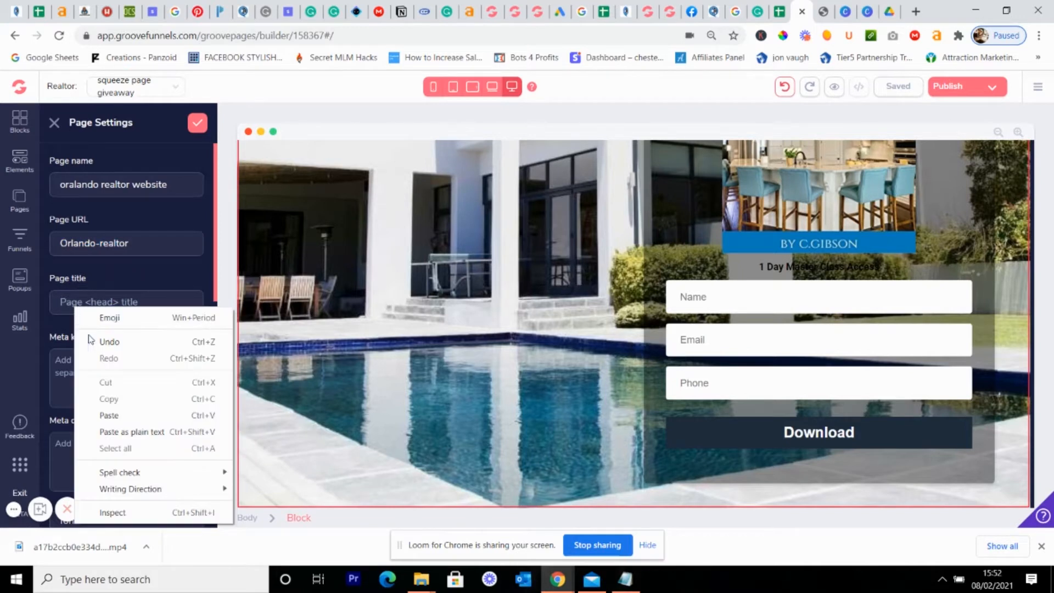
pyautogui.click(114, 415)
pyautogui.click(88, 377)
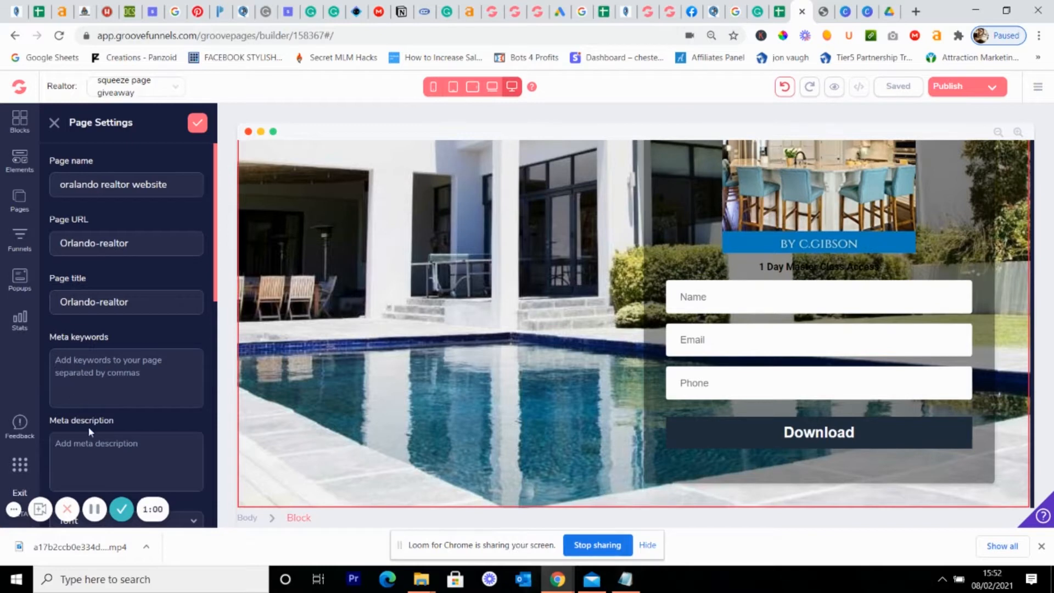
# Search Google for "orlando realtor" in a new browser tab.
pyautogui.click(915, 12)
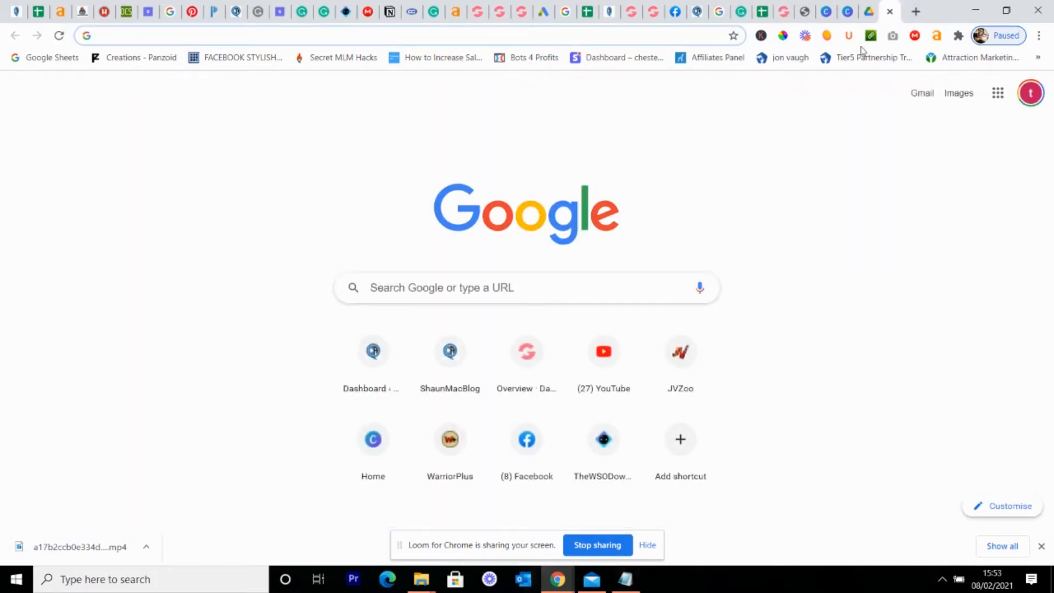
pyautogui.write('orlan')
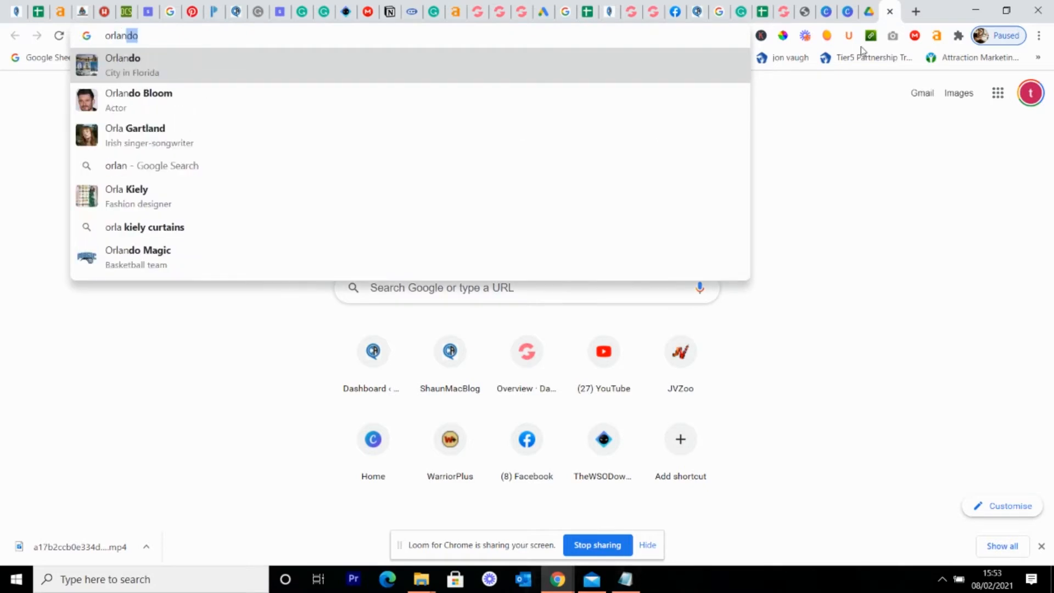
pyautogui.write('do realtor')
pyautogui.press('Return')
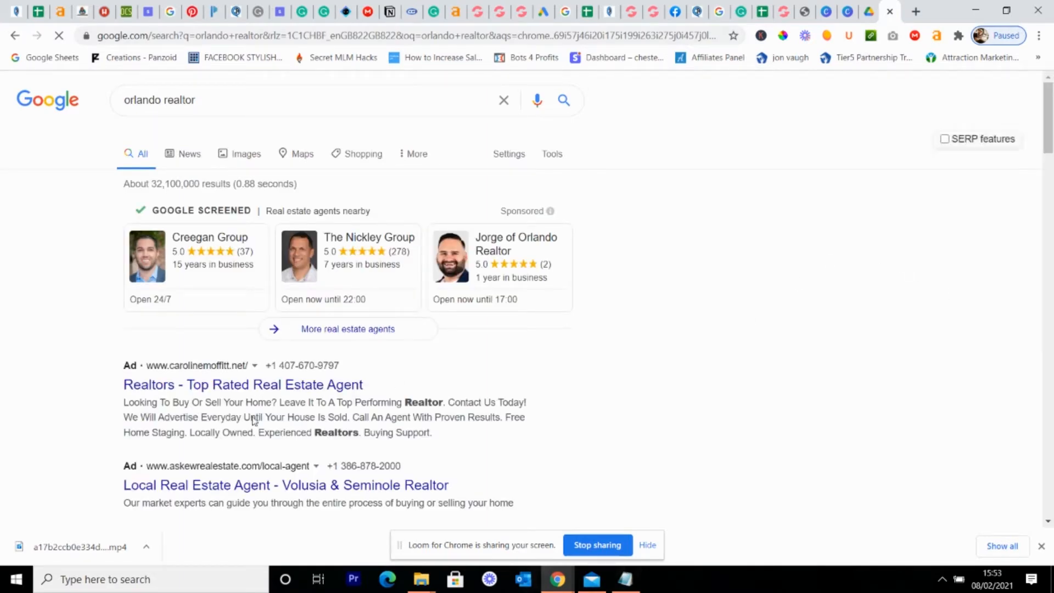
# Examine the ranking realtor sites and their domain and traffic metrics in the search results.
pyautogui.scroll(-4, 293, 400)
pyautogui.scroll(-1, 293, 400)
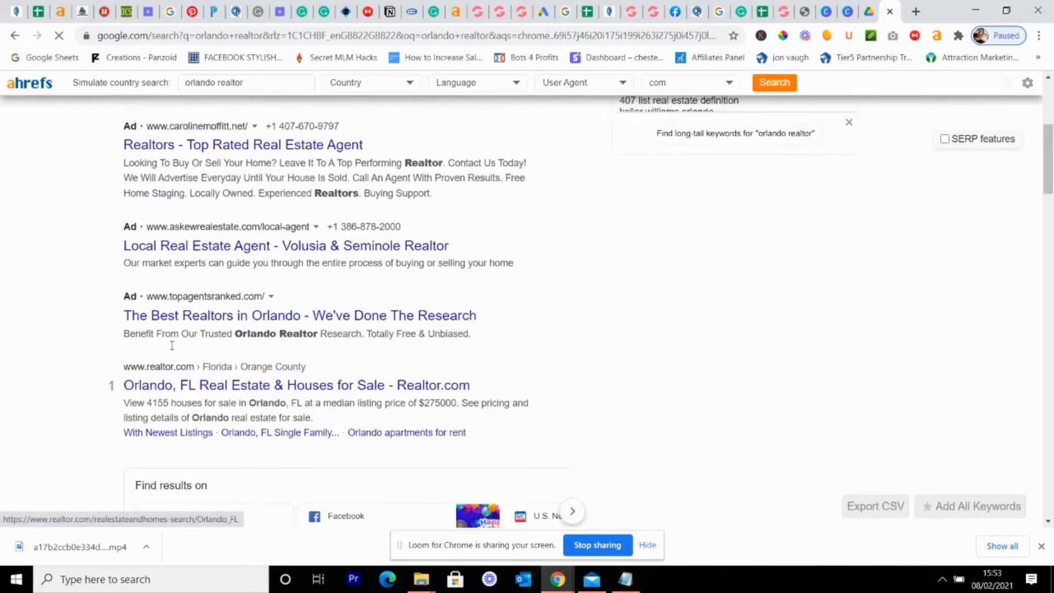
pyautogui.scroll(-10, 147, 339)
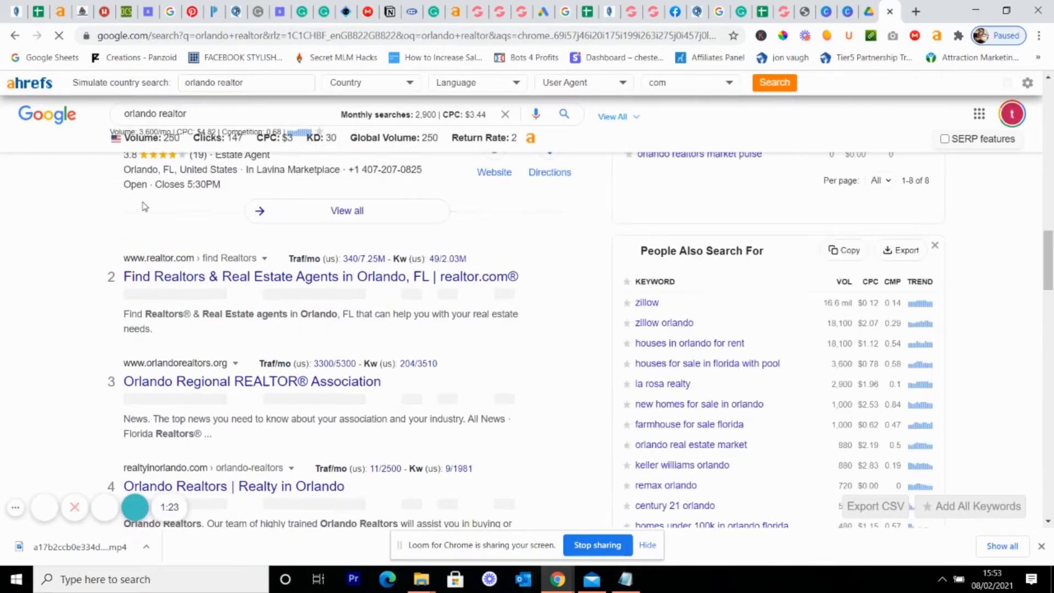
pyautogui.scroll(-1, 322, 362)
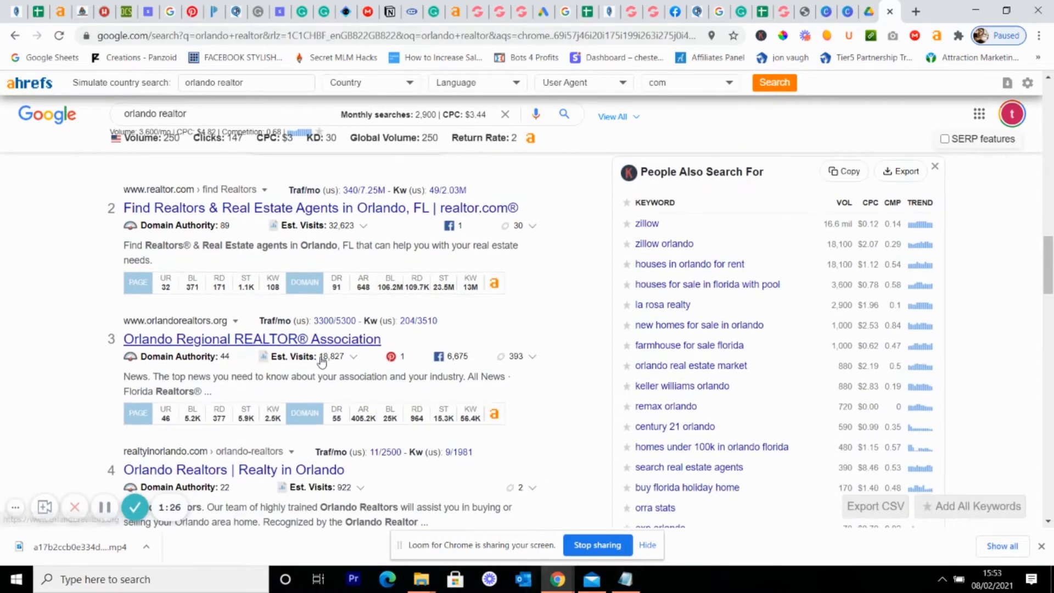
pyautogui.scroll(-4, 307, 354)
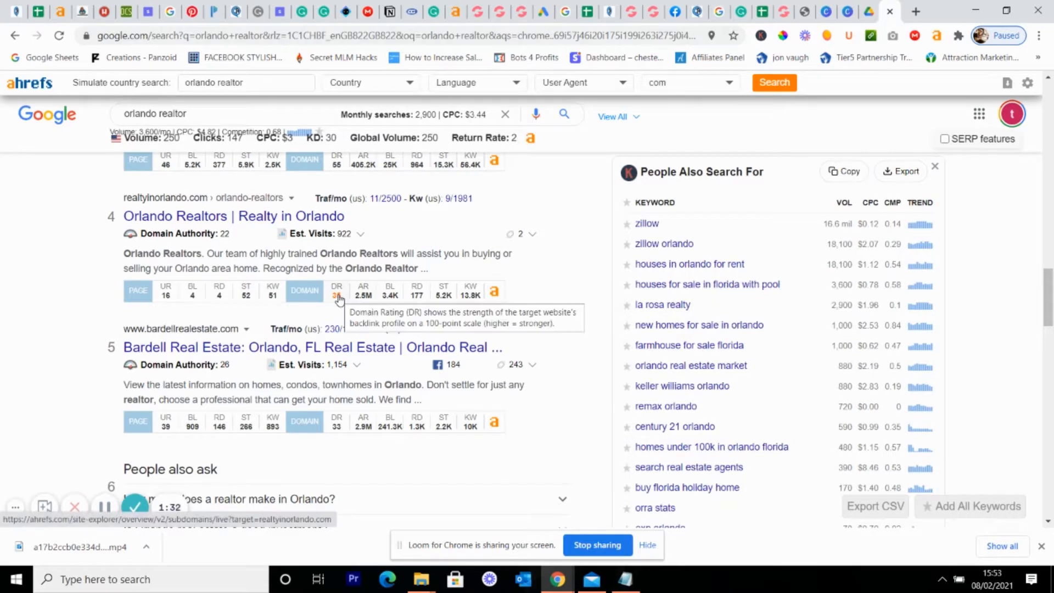
pyautogui.scroll(1, 333, 298)
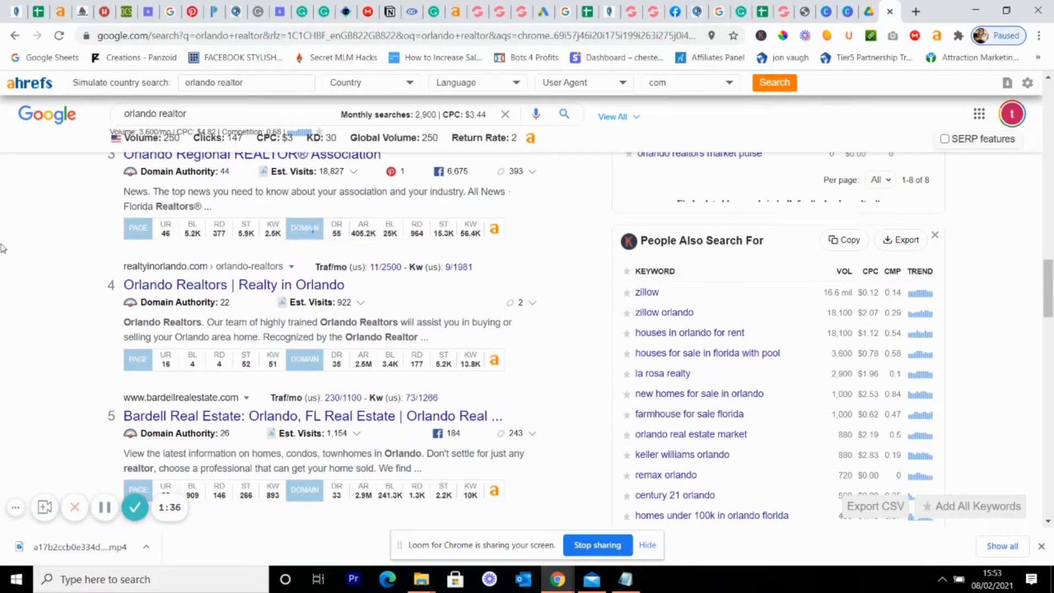
pyautogui.scroll(5, 389, 291)
pyautogui.scroll(2, 389, 290)
pyautogui.scroll(-1, 386, 297)
pyautogui.scroll(2, 386, 300)
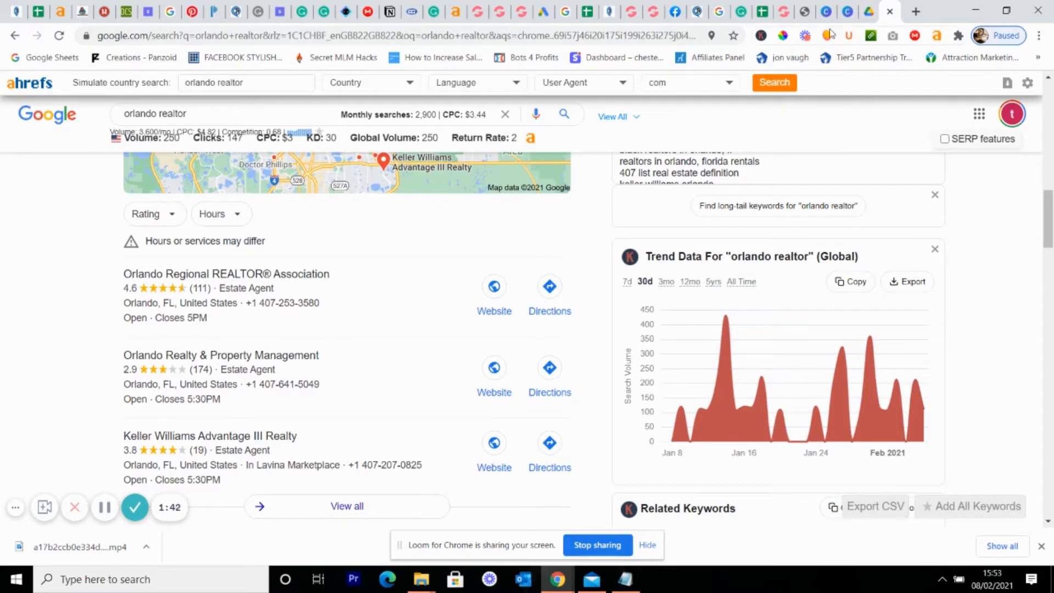
# Return to the GroovePages page settings and set the OG image to the white house with a pool from the image library.
pyautogui.click(775, 12)
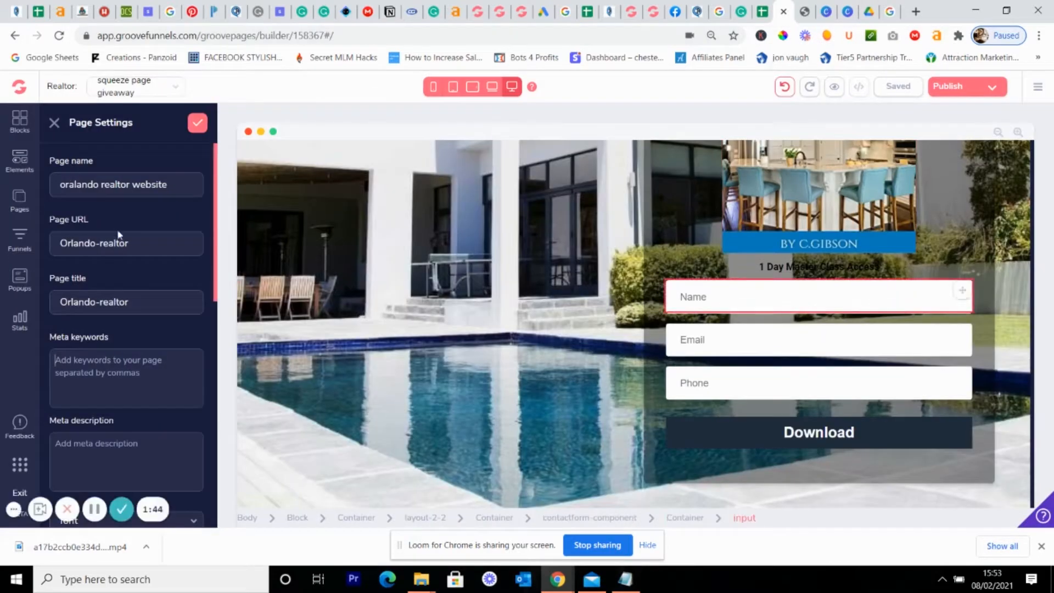
pyautogui.scroll(-6, 103, 452)
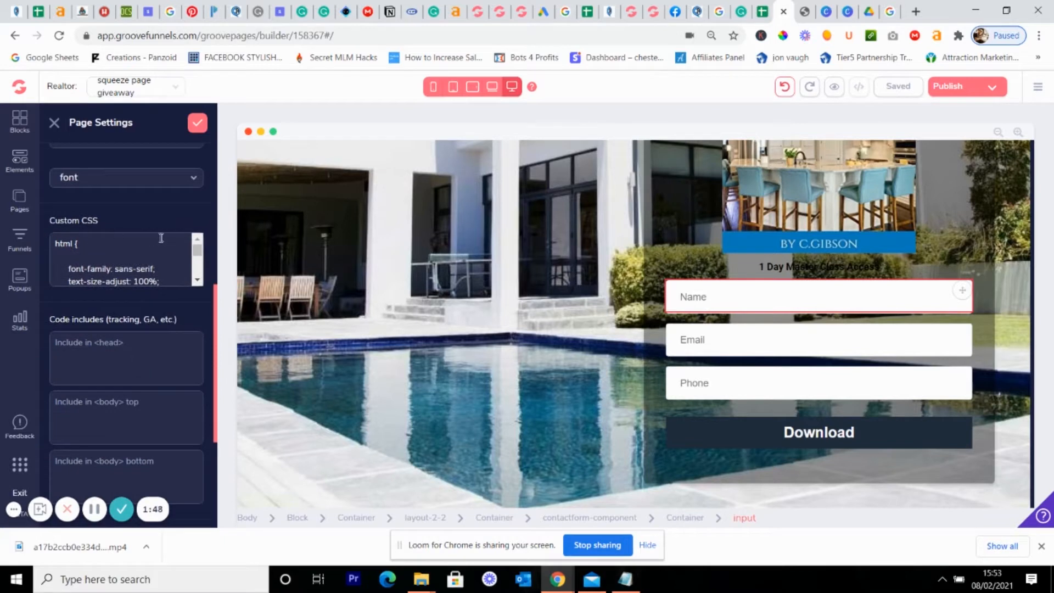
pyautogui.scroll(-4, 101, 390)
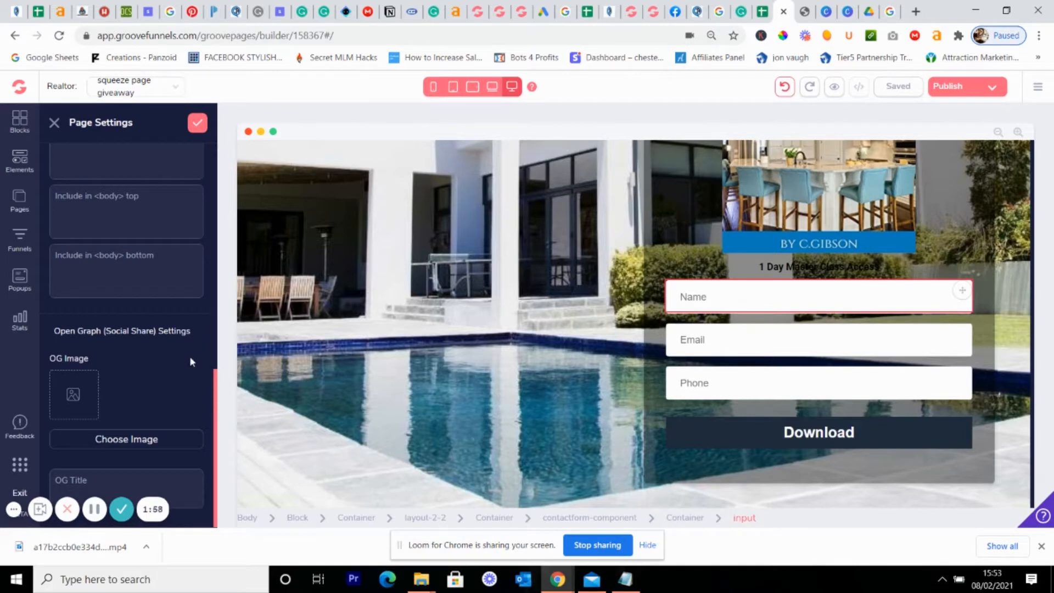
pyautogui.scroll(-1, 131, 462)
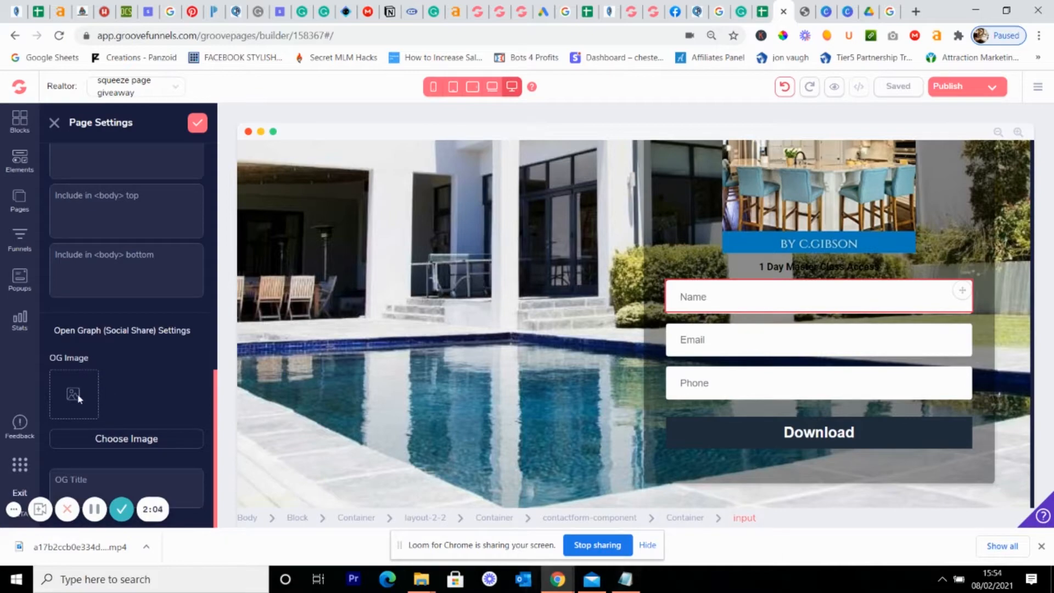
pyautogui.click(138, 438)
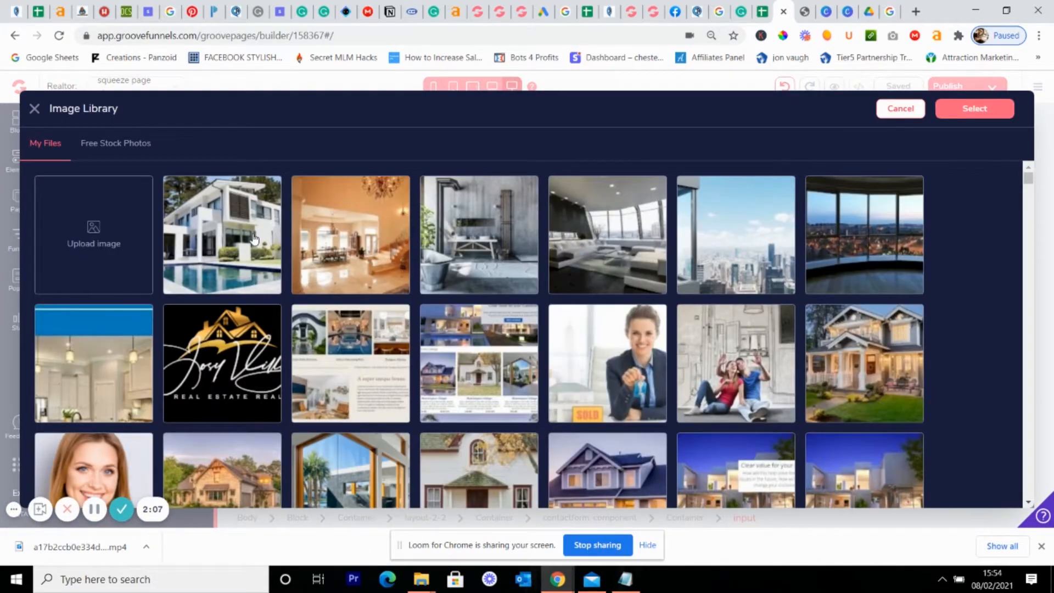
pyautogui.click(253, 237)
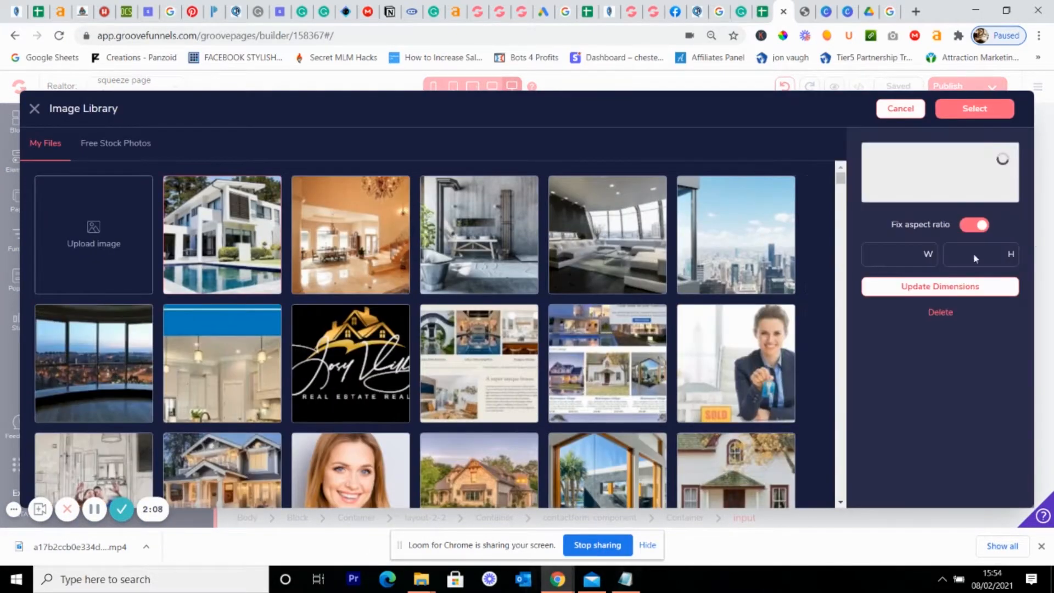
pyautogui.click(974, 109)
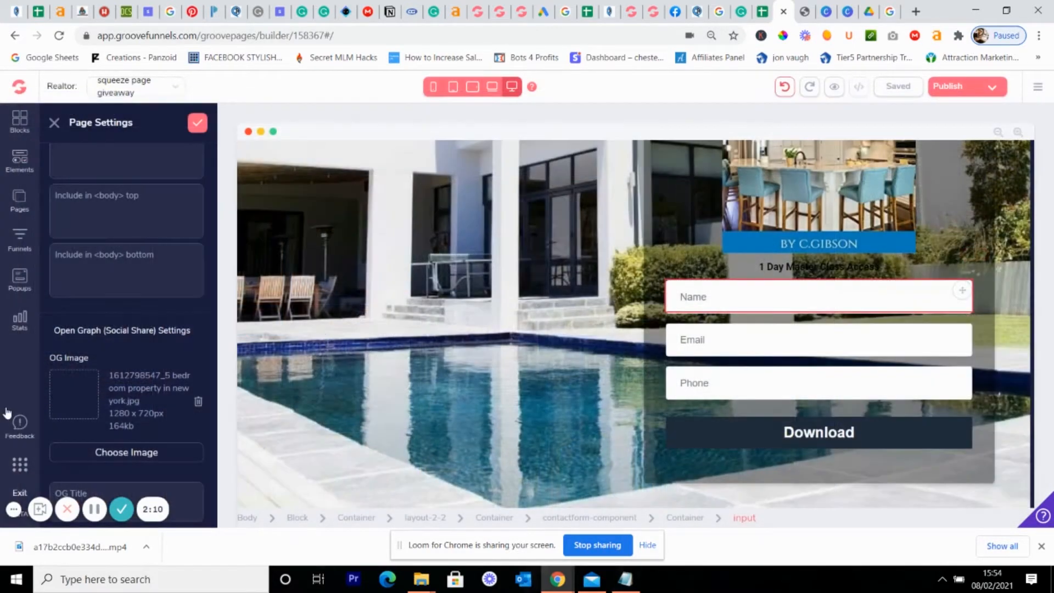
# Leave the OG title empty and save the page settings.
pyautogui.scroll(-1, 150, 407)
pyautogui.click(90, 480)
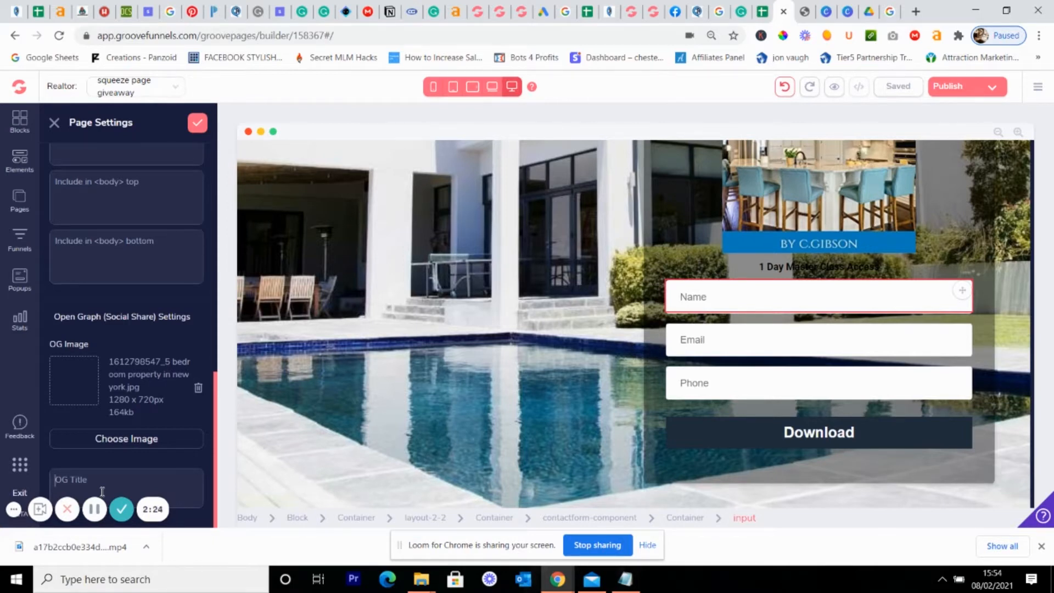
pyautogui.scroll(10, 132, 417)
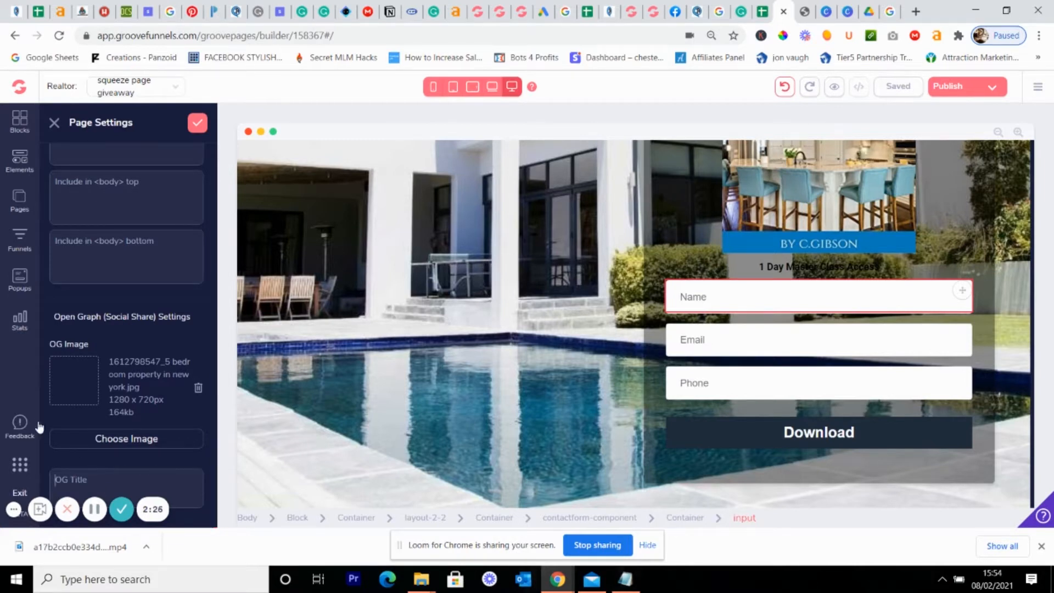
pyautogui.click(307, 423)
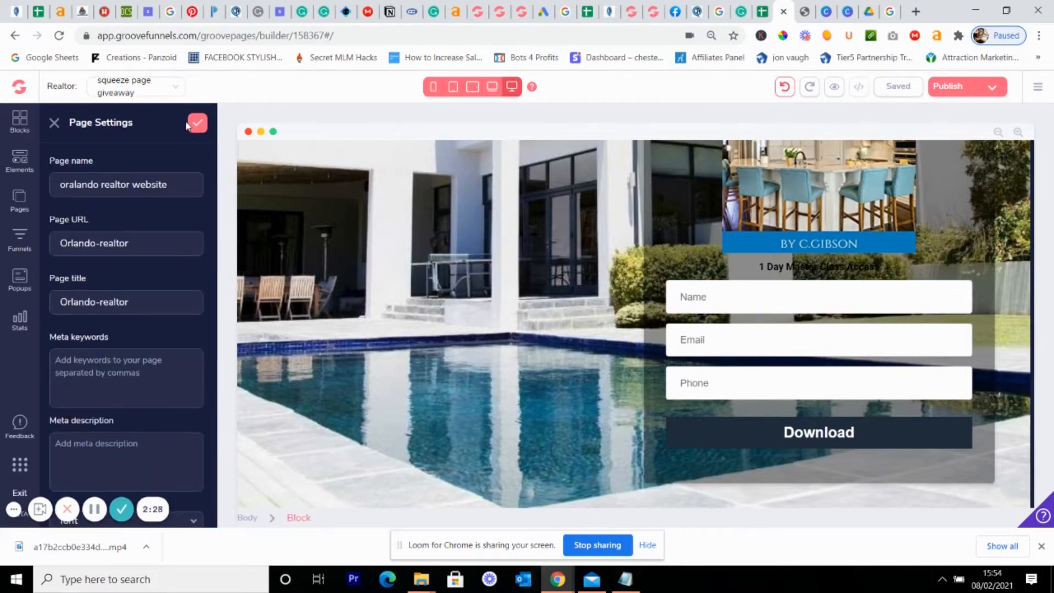
pyautogui.click(326, 411)
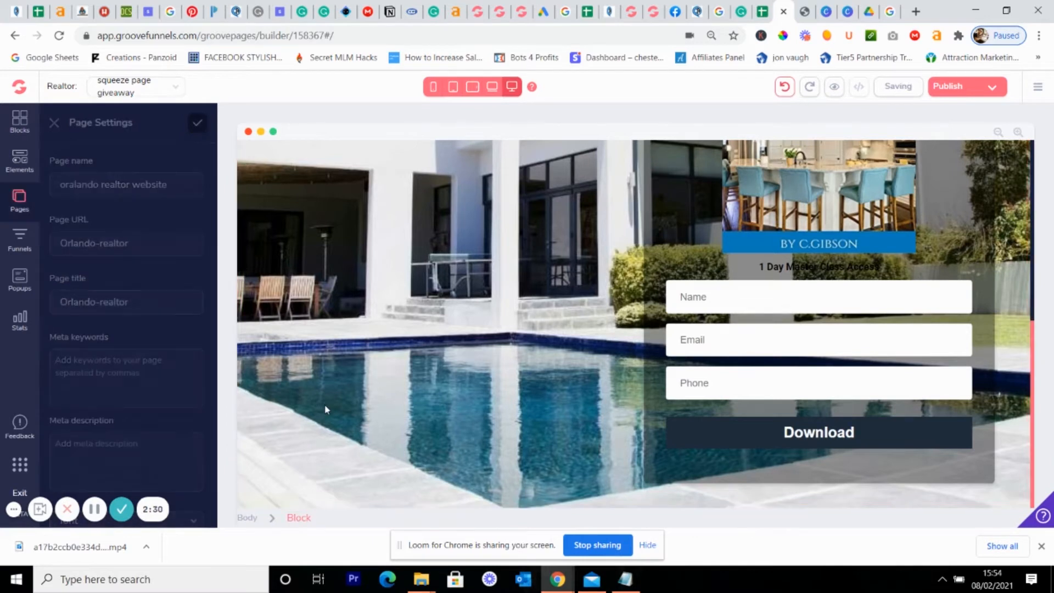
pyautogui.click(899, 92)
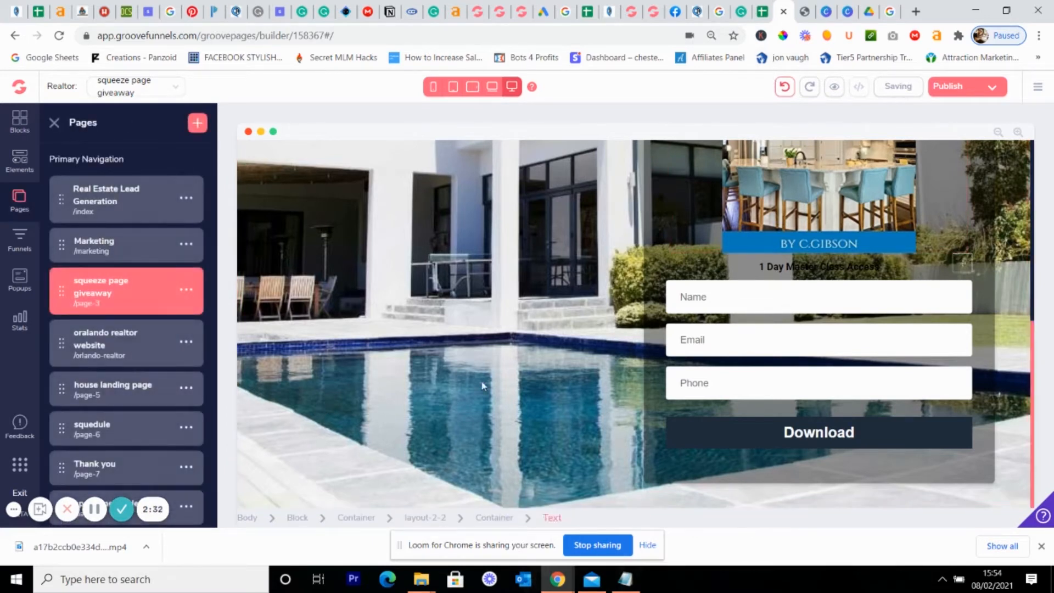
# Open the "oralando realtor website" page in the builder and select the form container below the "LET'S GET IN TOUCH" heading.
pyautogui.click(129, 351)
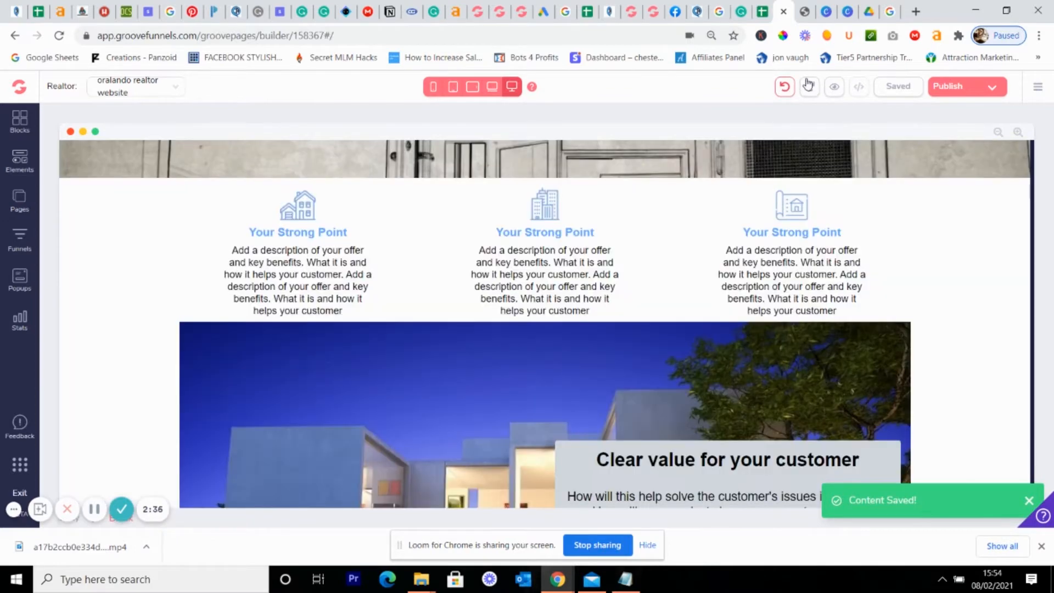
pyautogui.scroll(7, 416, 286)
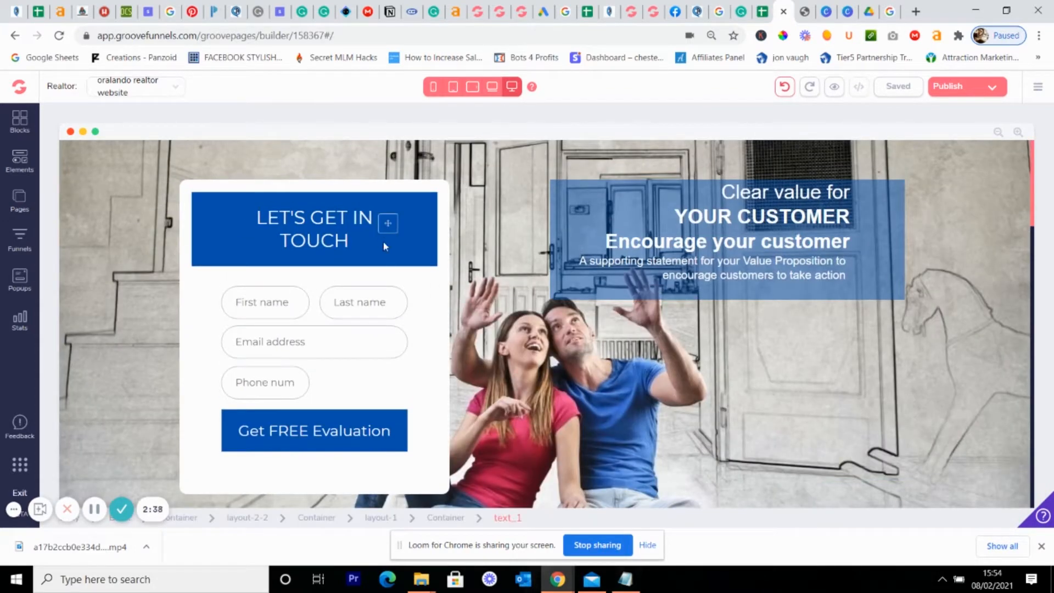
pyautogui.click(241, 185)
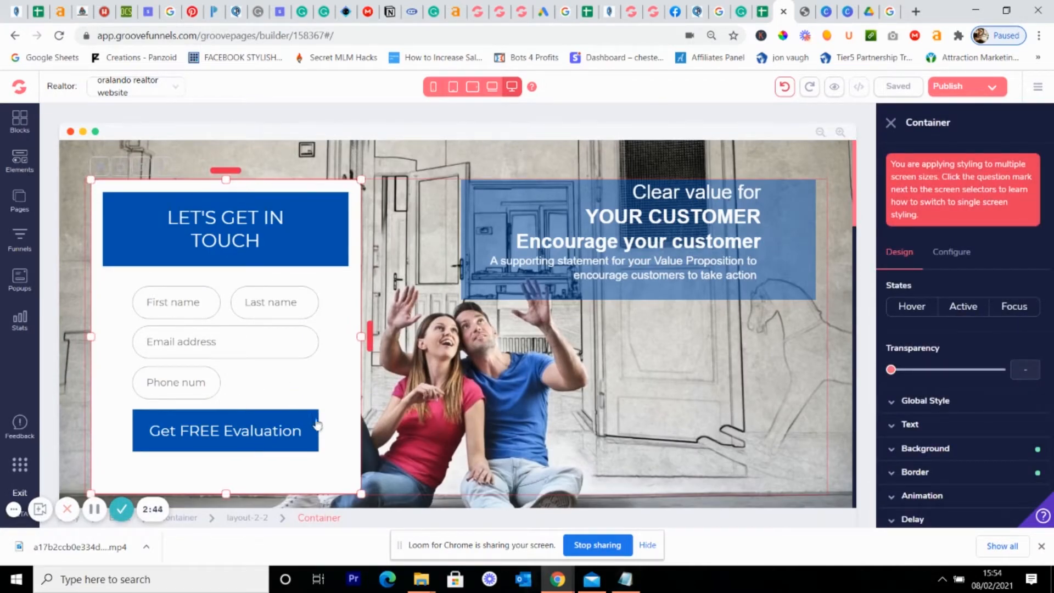
pyautogui.click(327, 439)
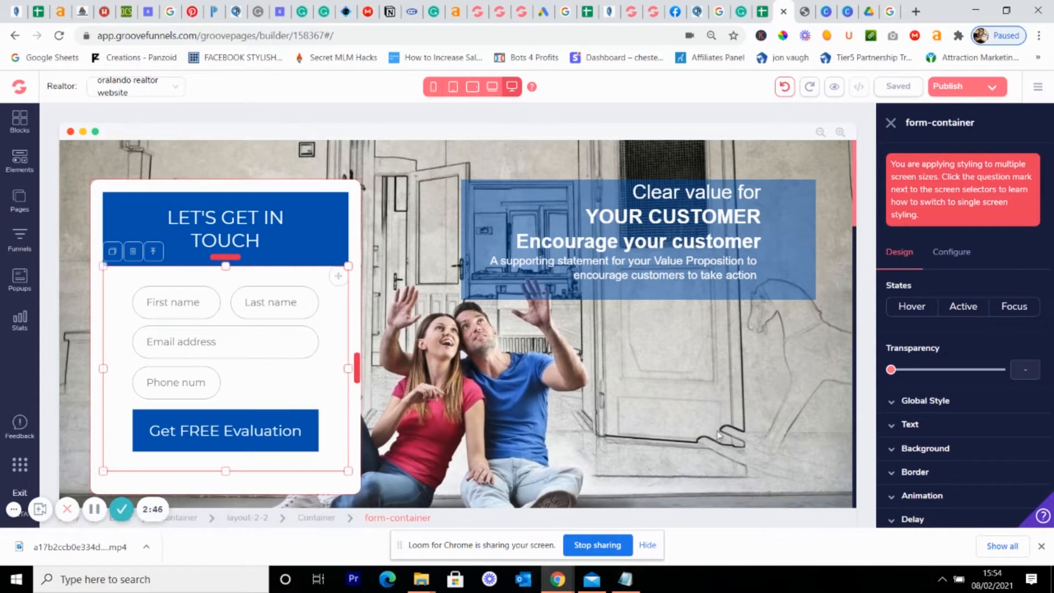
# Examine the contact form's form action choices and available integrations, and the builder's site and account options.
pyautogui.click(954, 258)
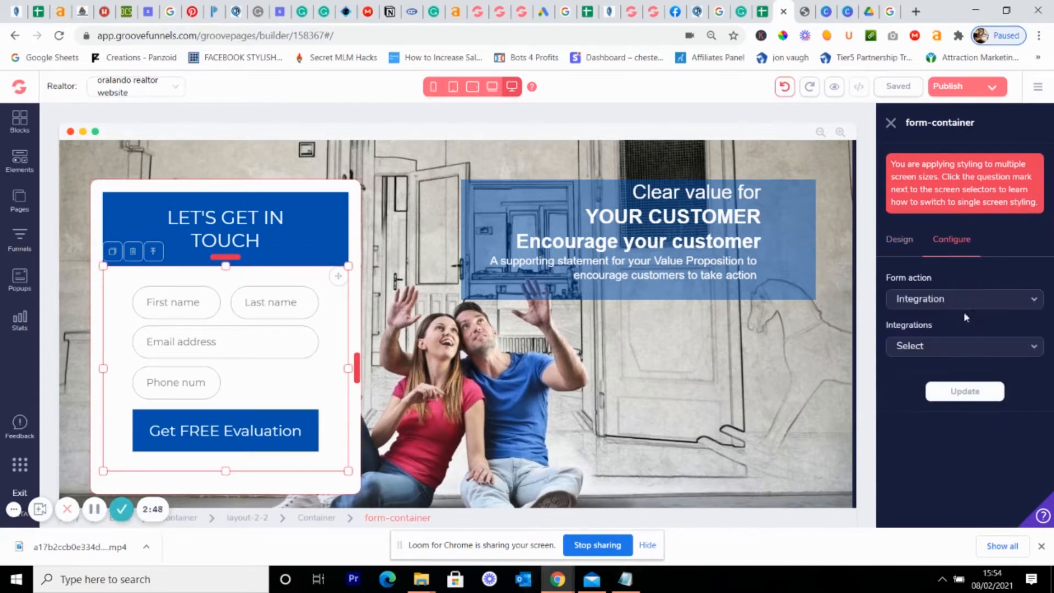
pyautogui.click(997, 347)
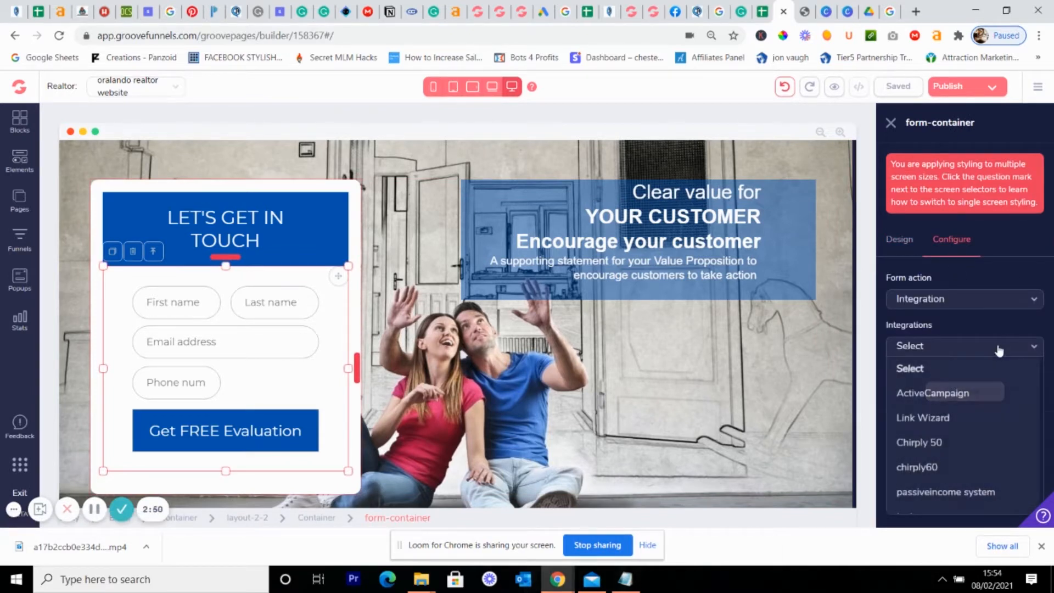
pyautogui.scroll(-1, 933, 483)
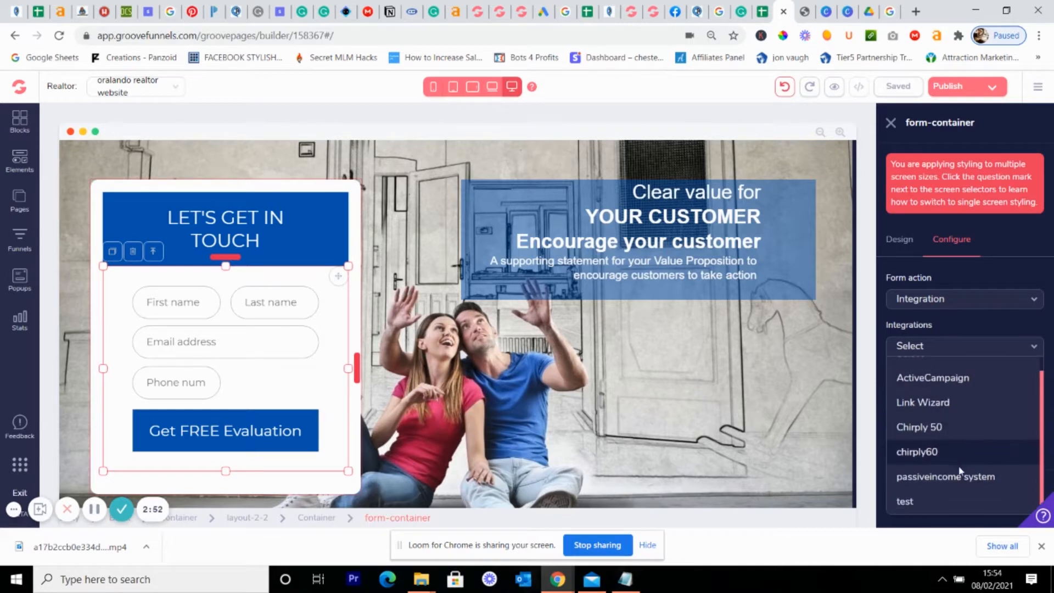
pyautogui.scroll(1, 938, 472)
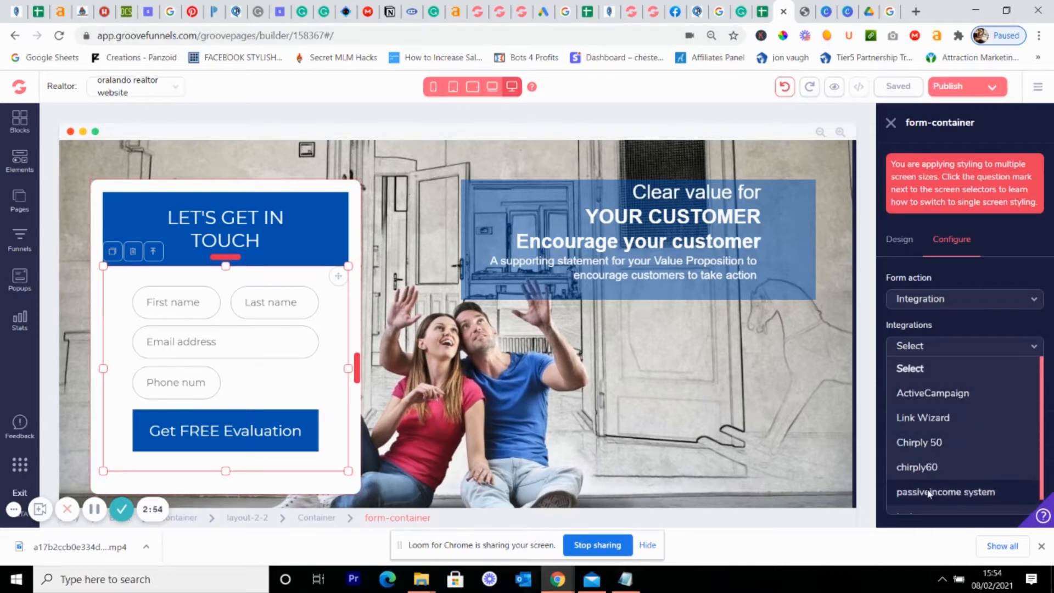
pyautogui.click(1005, 278)
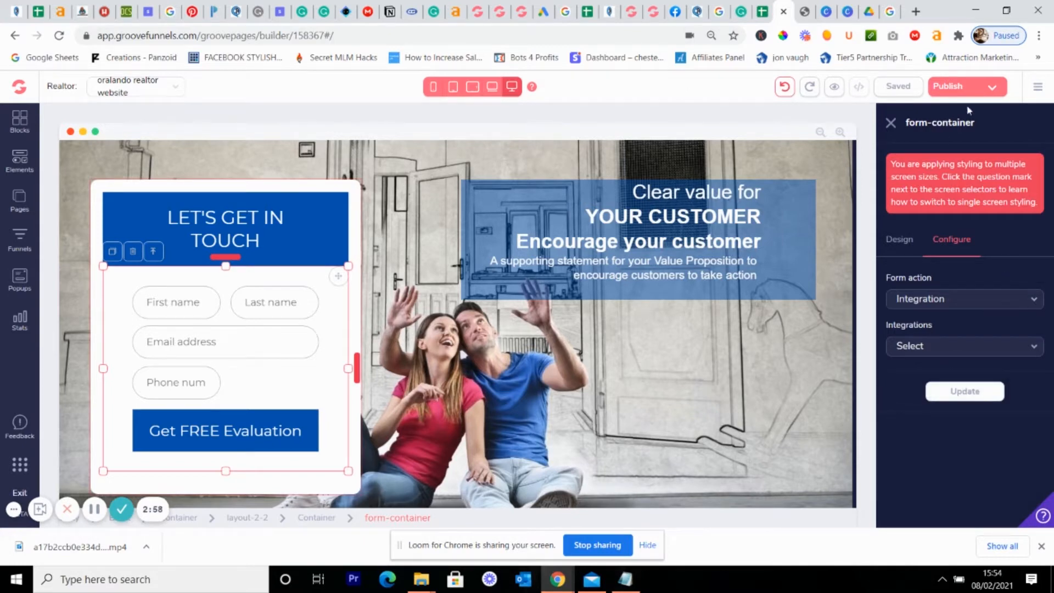
pyautogui.click(1002, 306)
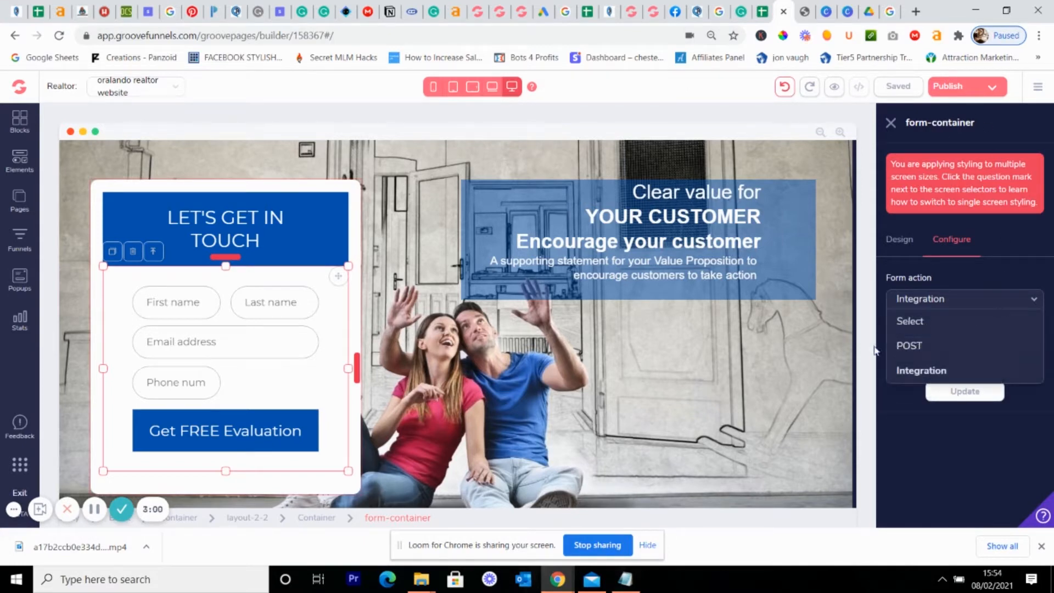
pyautogui.click(909, 464)
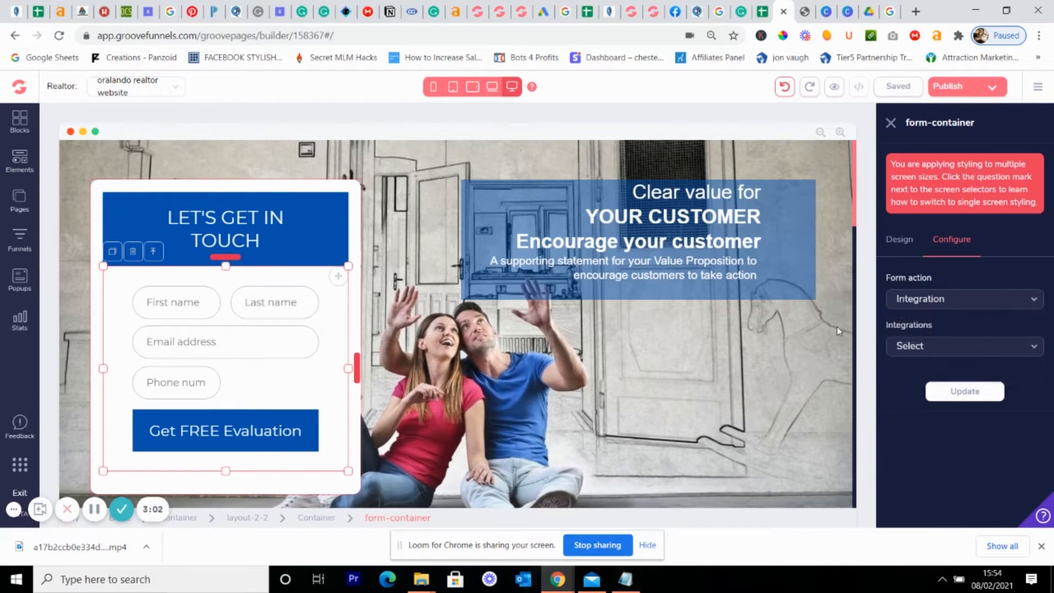
pyautogui.click(1038, 88)
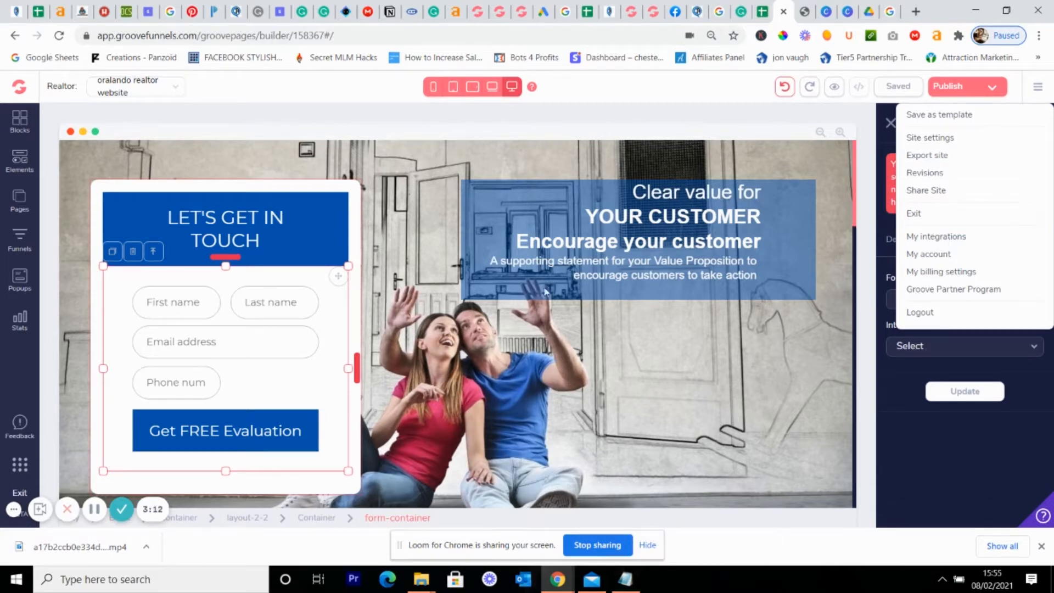
pyautogui.click(720, 368)
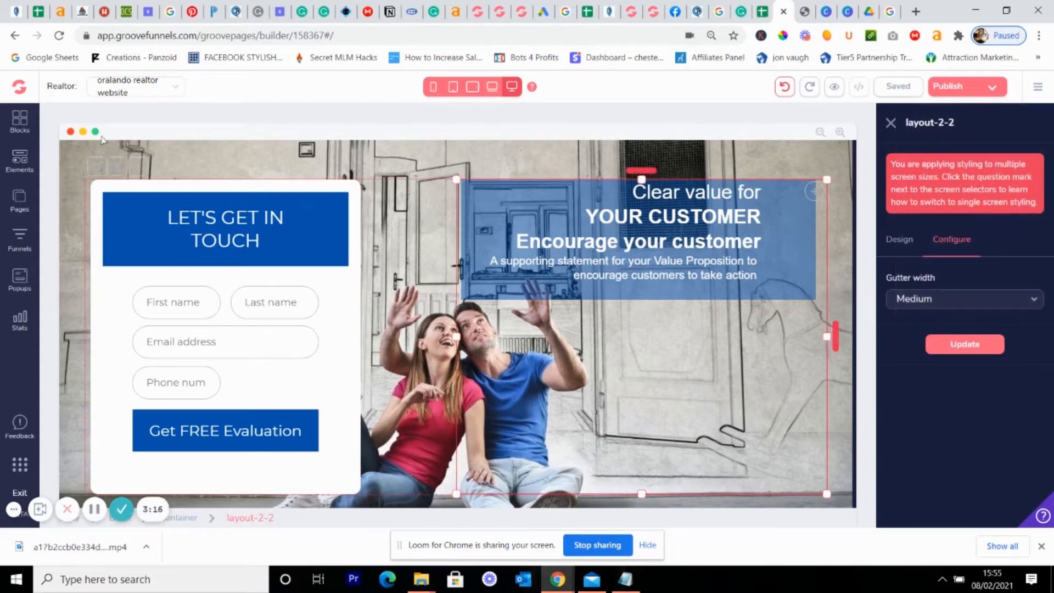
# Inspect the hero block's background image settings and the text settings of the "YOUR CUSTOMER" heading.
pyautogui.click(62, 159)
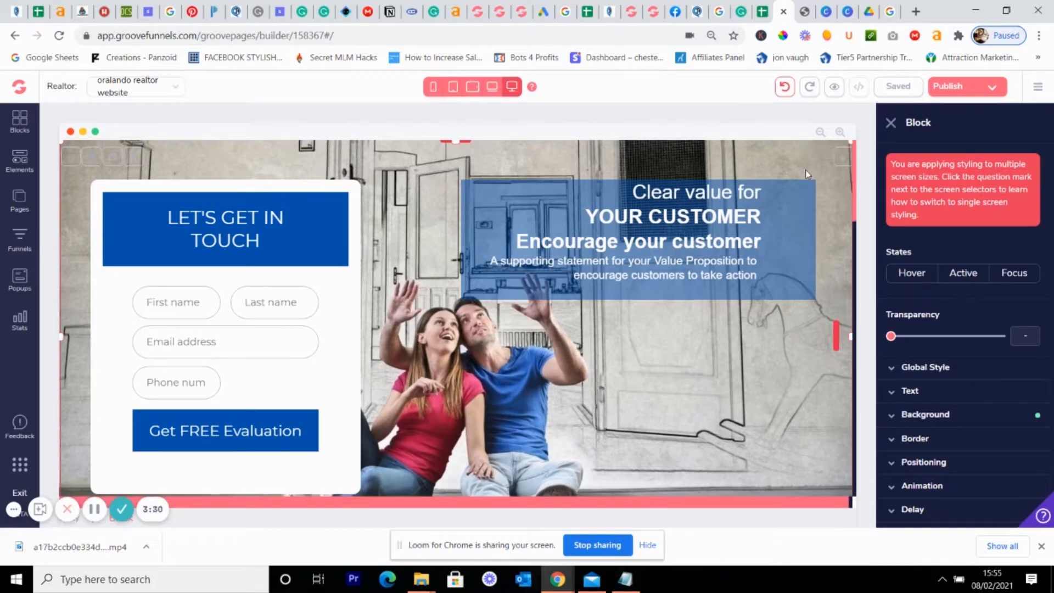
pyautogui.click(949, 416)
pyautogui.scroll(-5, 988, 415)
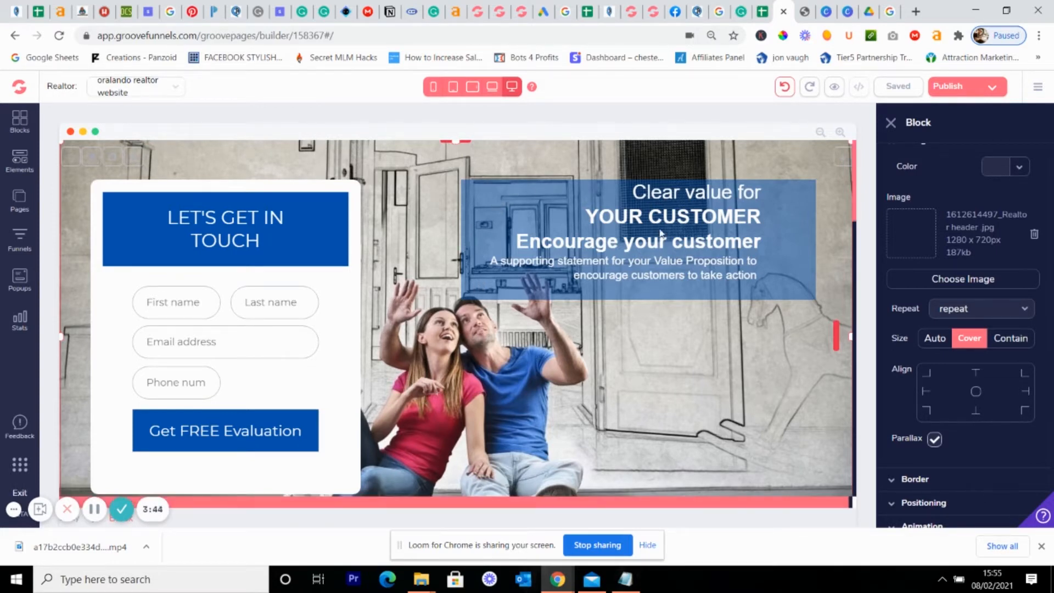
pyautogui.click(686, 224)
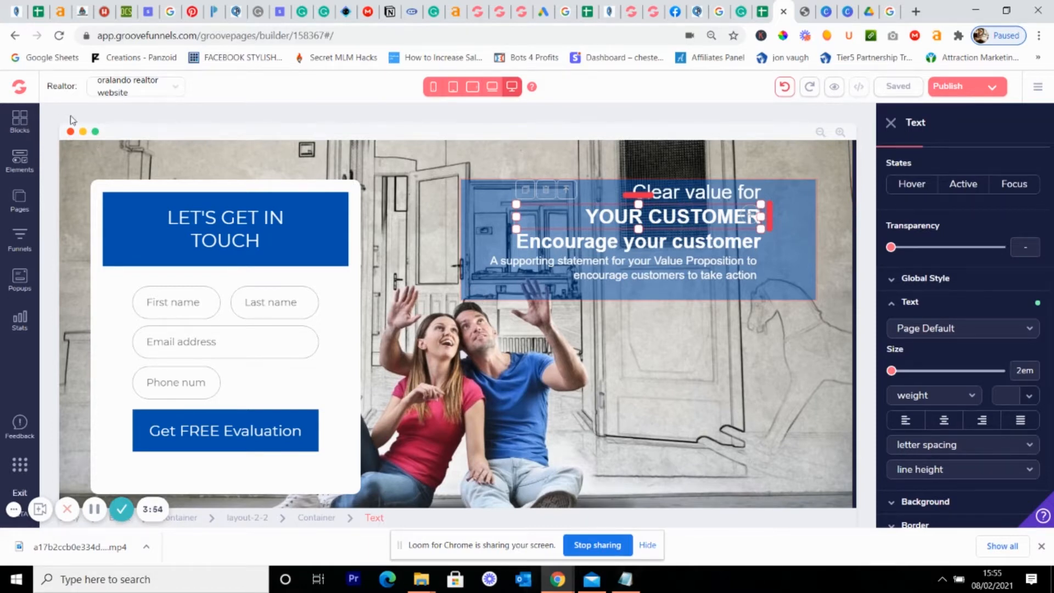
# Add the designed sign-up block with the login form beside a blue "Headline Right Here" panel below the three-testimonial section.
pyautogui.click(20, 120)
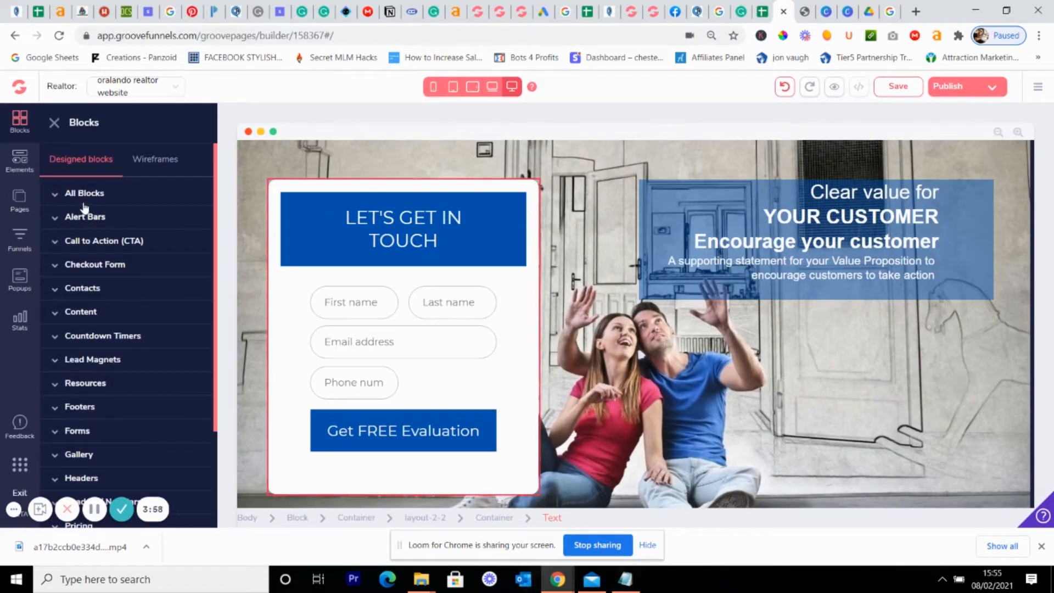
pyautogui.click(85, 196)
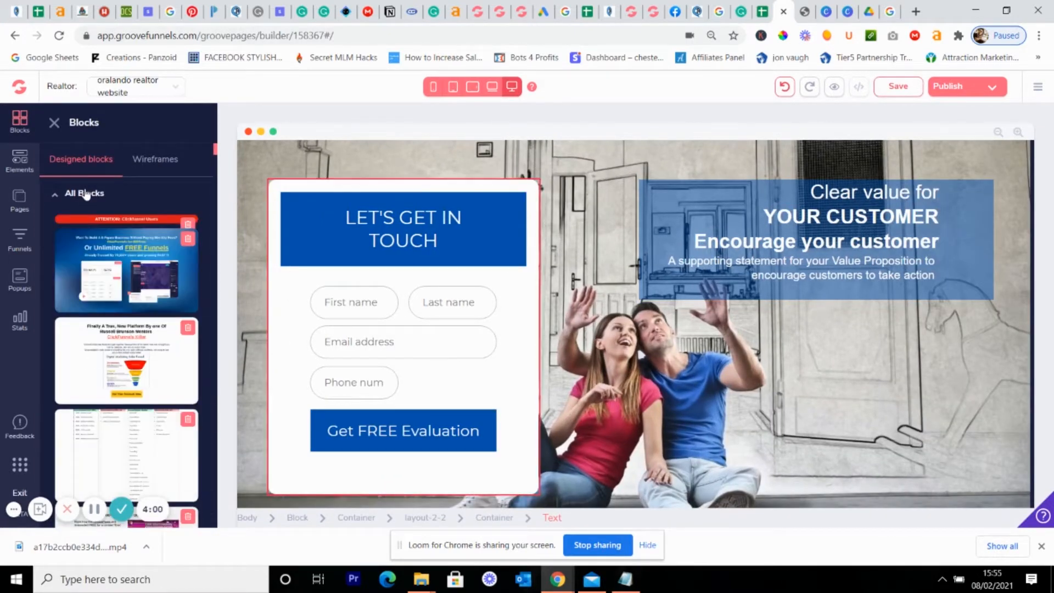
pyautogui.scroll(-10, 104, 247)
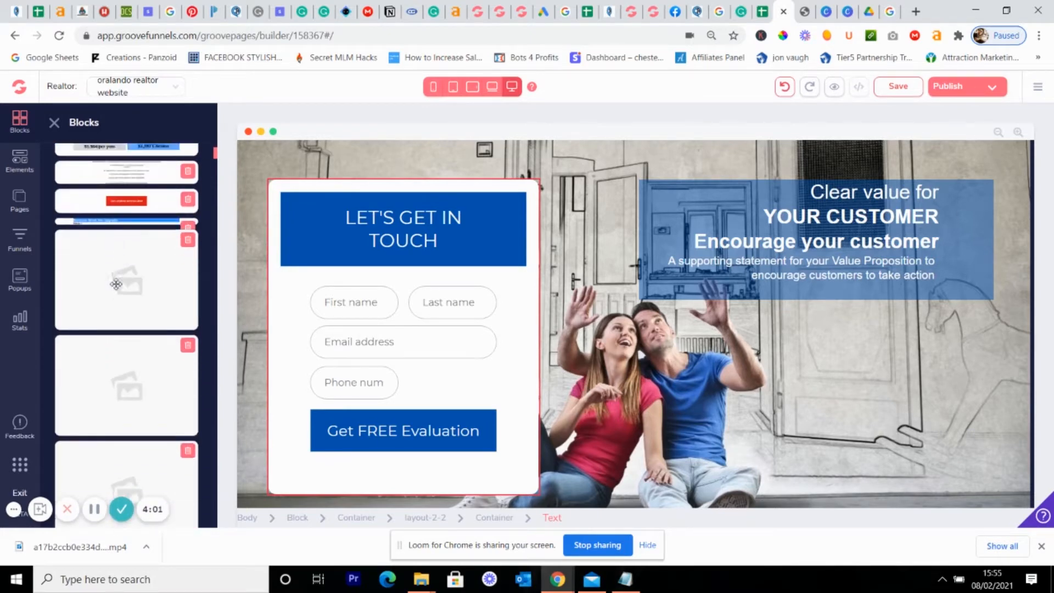
pyautogui.scroll(-10, 117, 289)
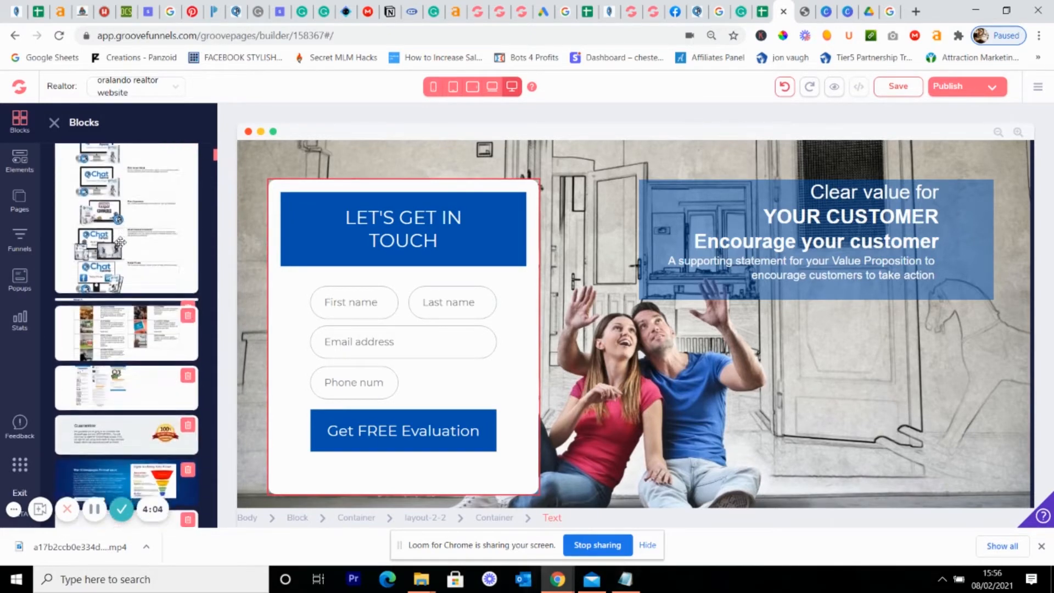
pyautogui.scroll(-10, 121, 242)
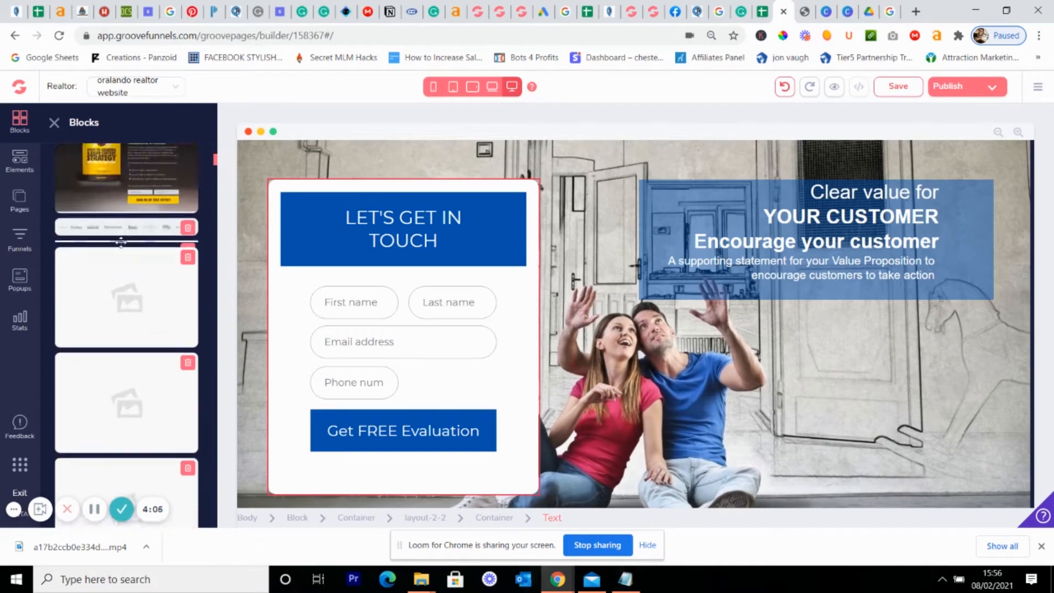
pyautogui.scroll(-8, 120, 242)
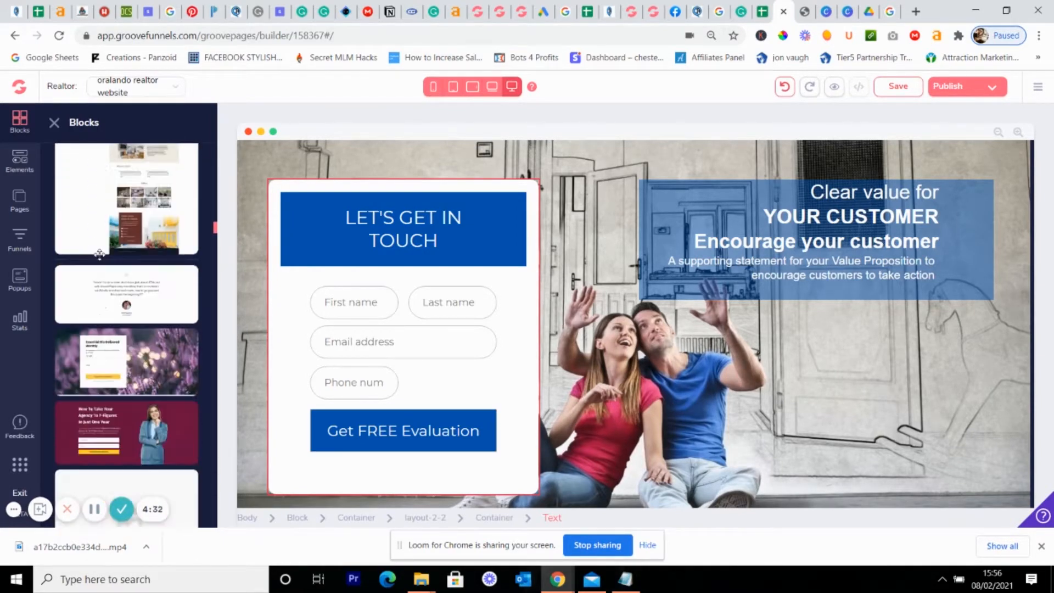
pyautogui.scroll(-10, 99, 255)
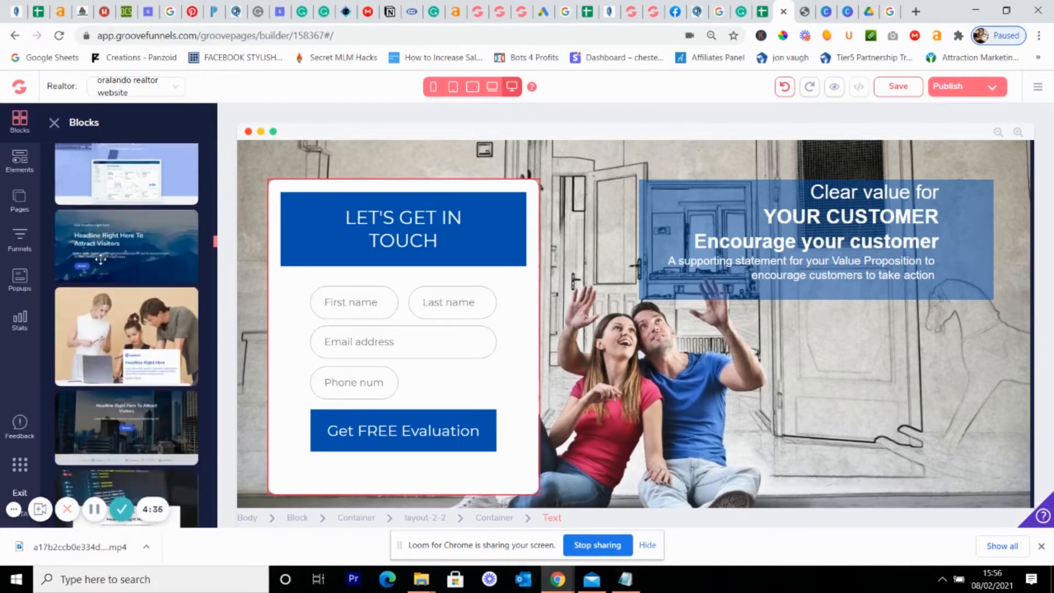
pyautogui.scroll(-5, 101, 260)
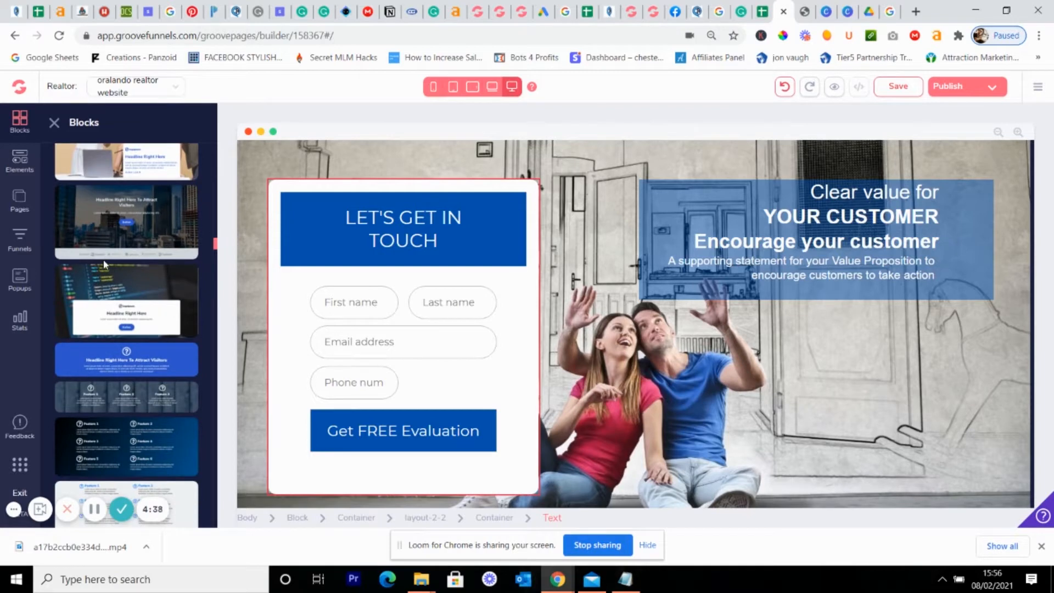
pyautogui.scroll(-3, 103, 264)
pyautogui.scroll(-10, 102, 265)
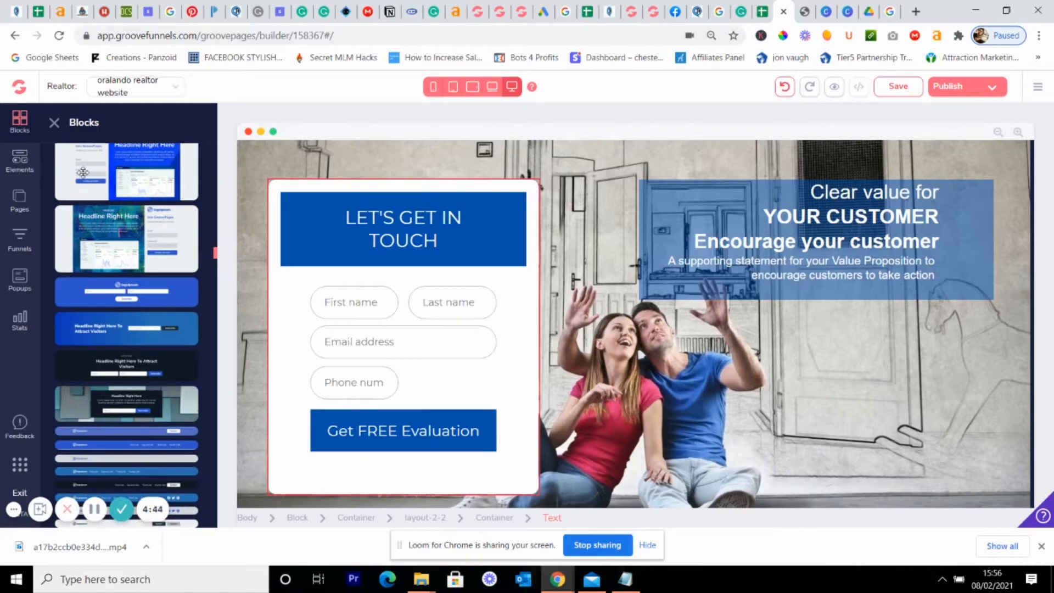
pyautogui.moveTo(107, 168); pyautogui.dragTo(529, 519)
pyautogui.moveTo(524, 477); pyautogui.dragTo(527, 447)
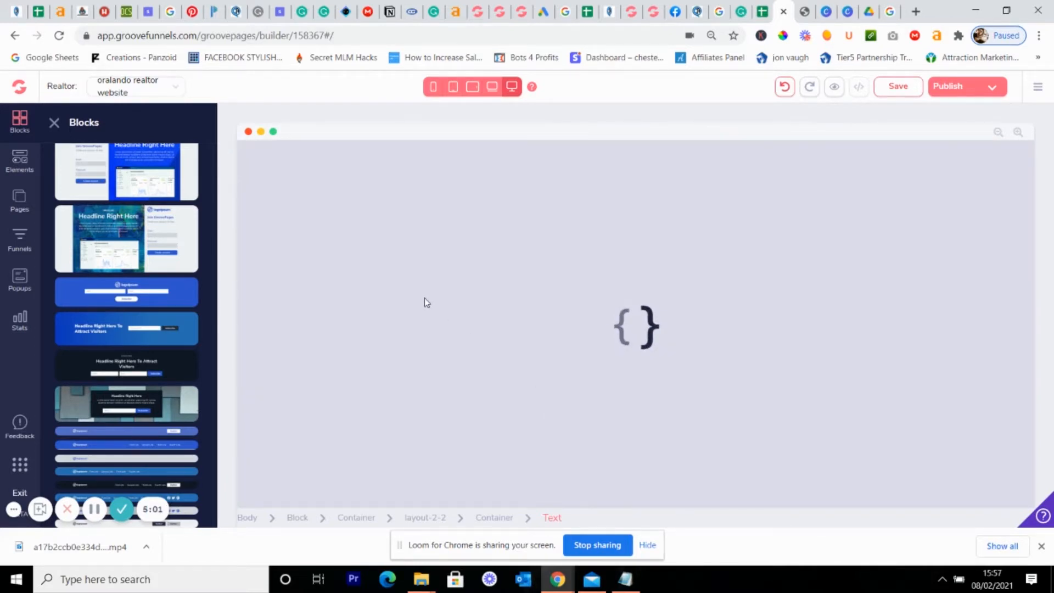
# Replace the blue background image of the new block's headline panel with the grey interior photo "penthouse 4.jpg" from the image library.
pyautogui.scroll(-8, 455, 309)
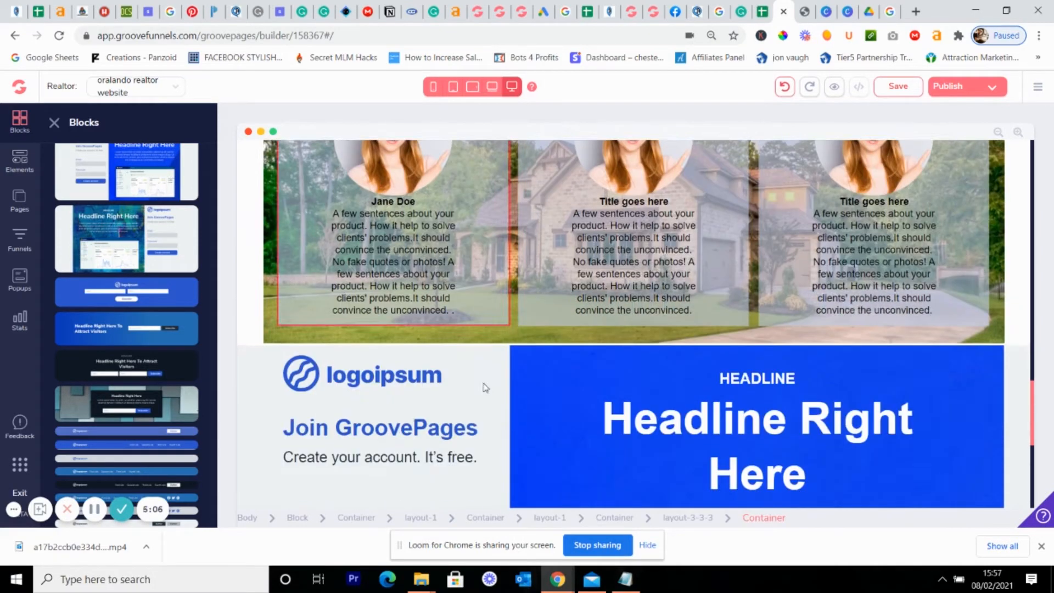
pyautogui.scroll(3, 459, 376)
pyautogui.scroll(2, 374, 329)
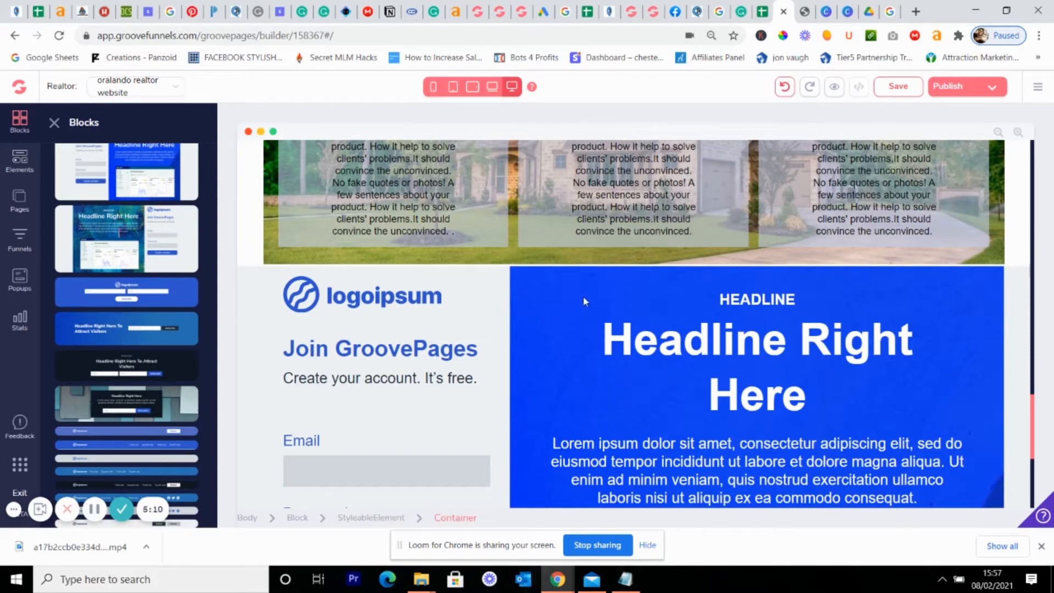
pyautogui.click(548, 275)
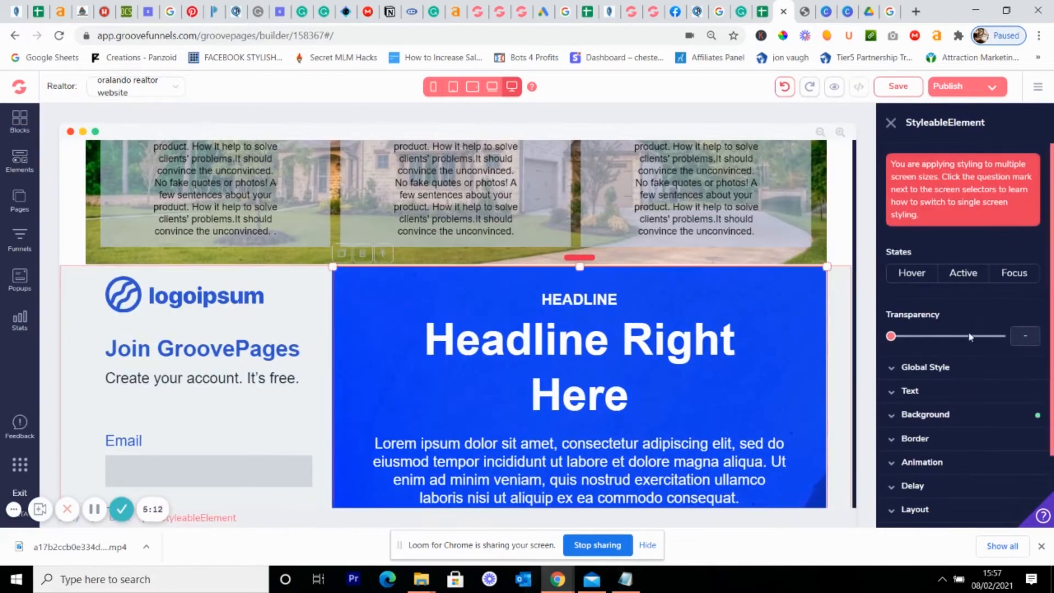
pyautogui.scroll(-1, 951, 346)
pyautogui.click(950, 345)
pyautogui.scroll(-3, 950, 345)
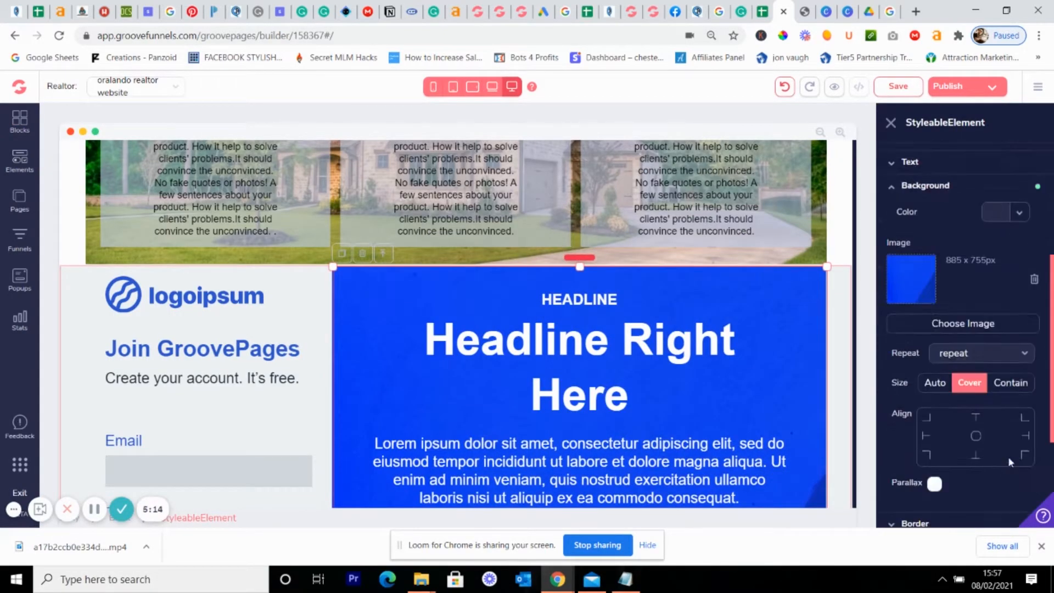
pyautogui.click(960, 278)
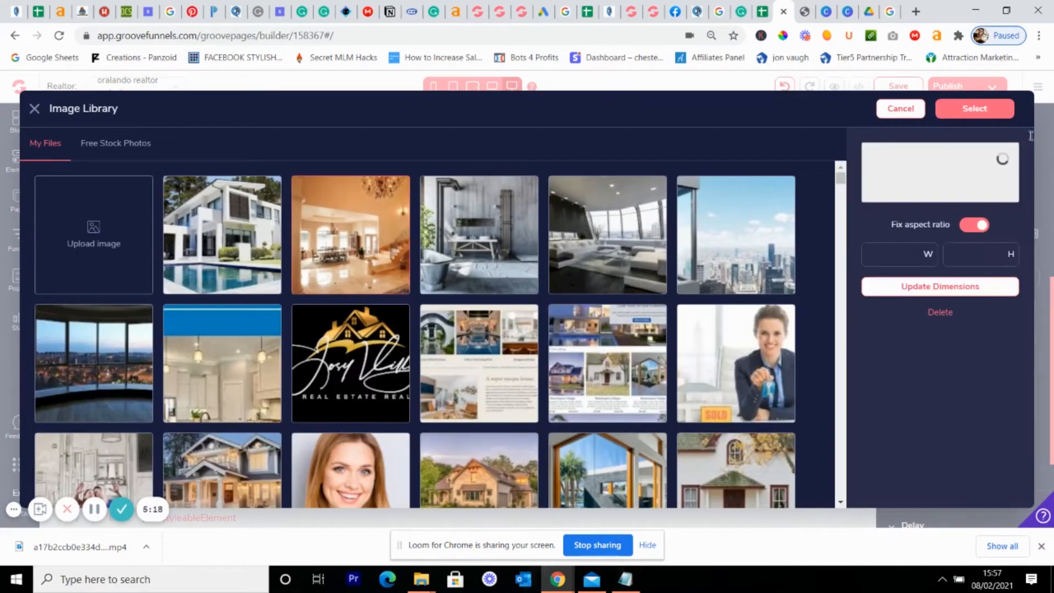
pyautogui.click(374, 246)
pyautogui.click(504, 242)
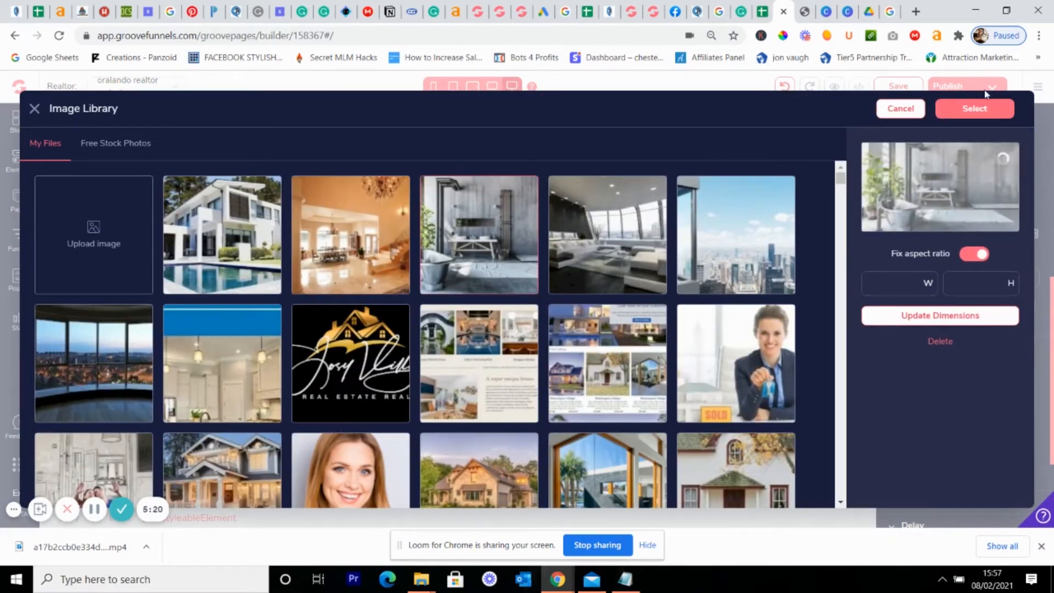
pyautogui.click(974, 108)
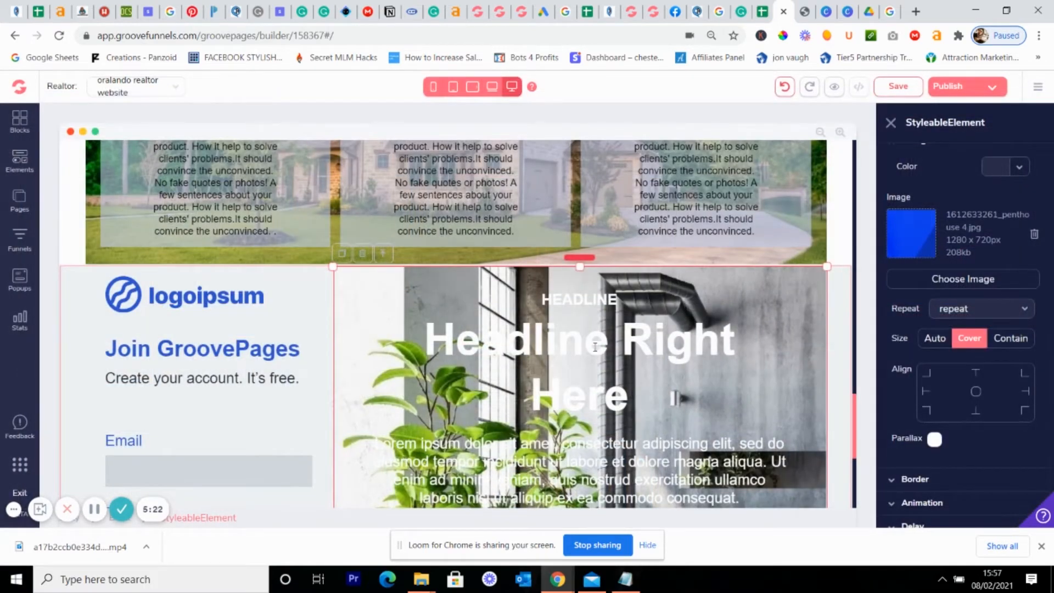
# Set the background of the container around the panel's headline and paragraph to black (#000000) at 80% transparency.
pyautogui.scroll(-5, 549, 384)
pyautogui.scroll(4, 538, 387)
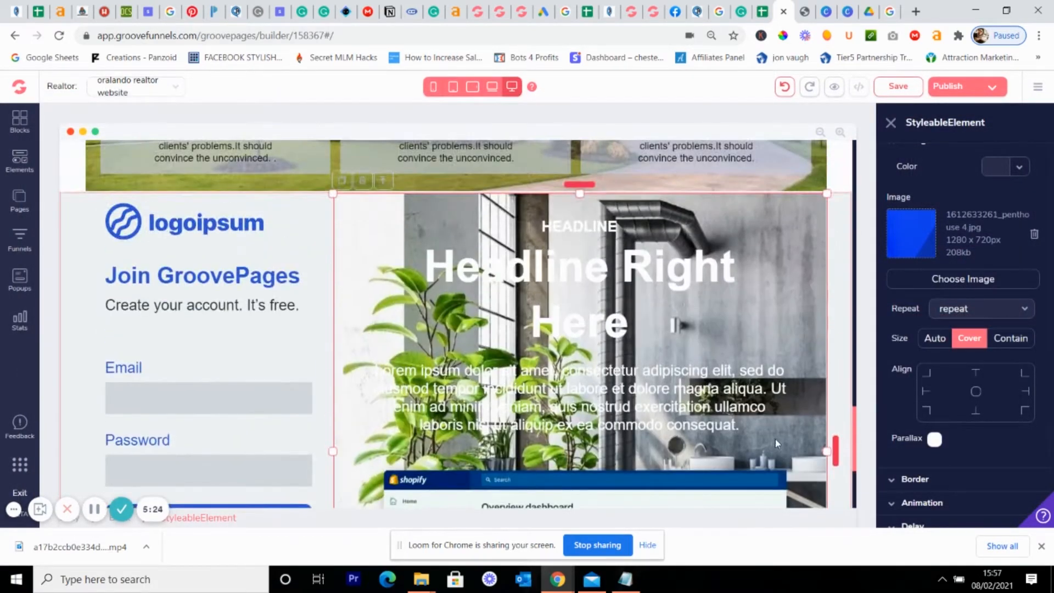
pyautogui.click(777, 430)
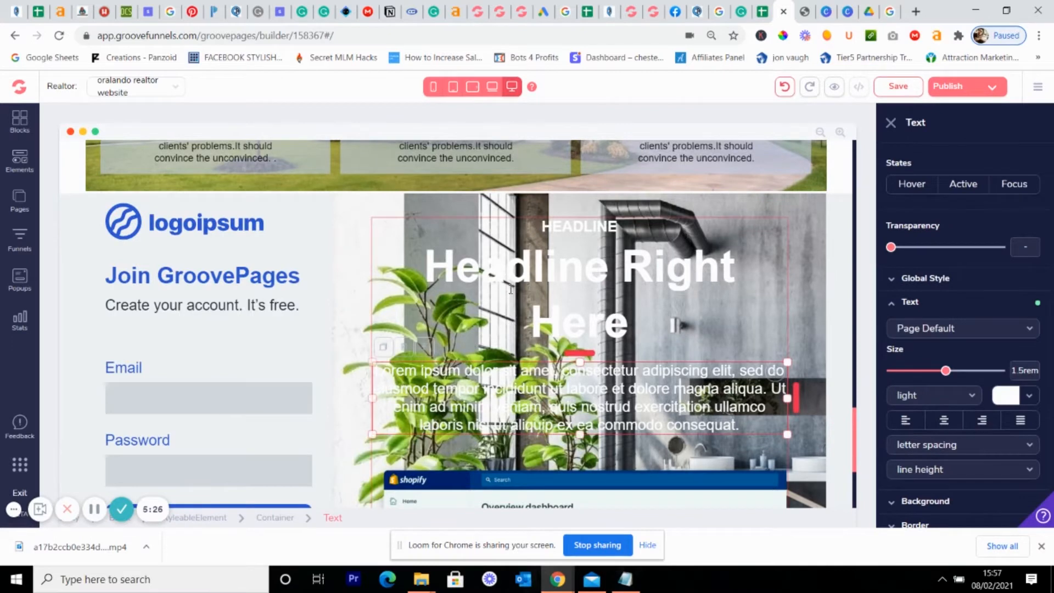
pyautogui.click(417, 354)
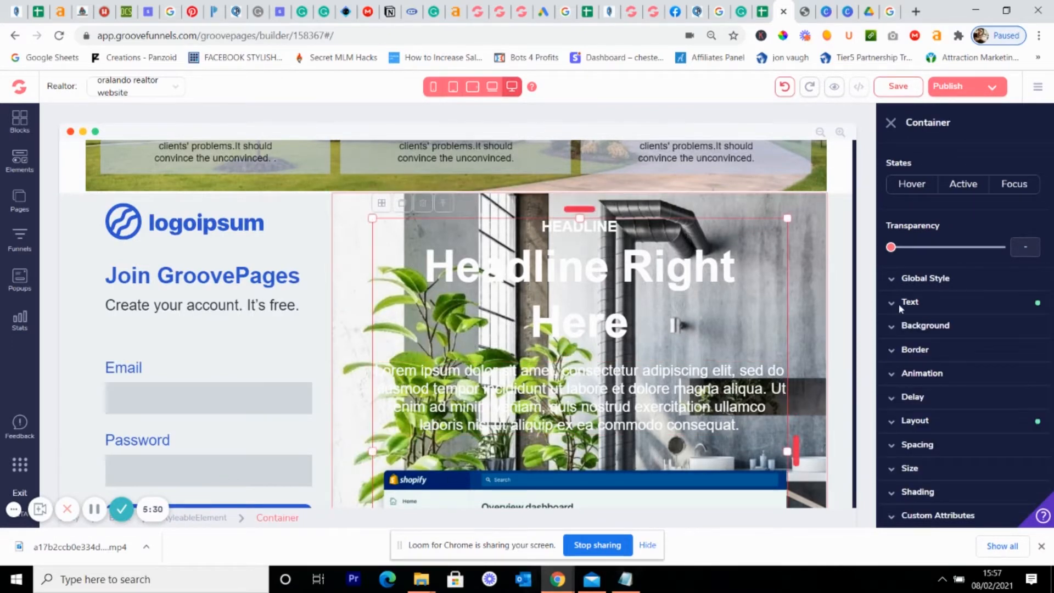
pyautogui.click(924, 326)
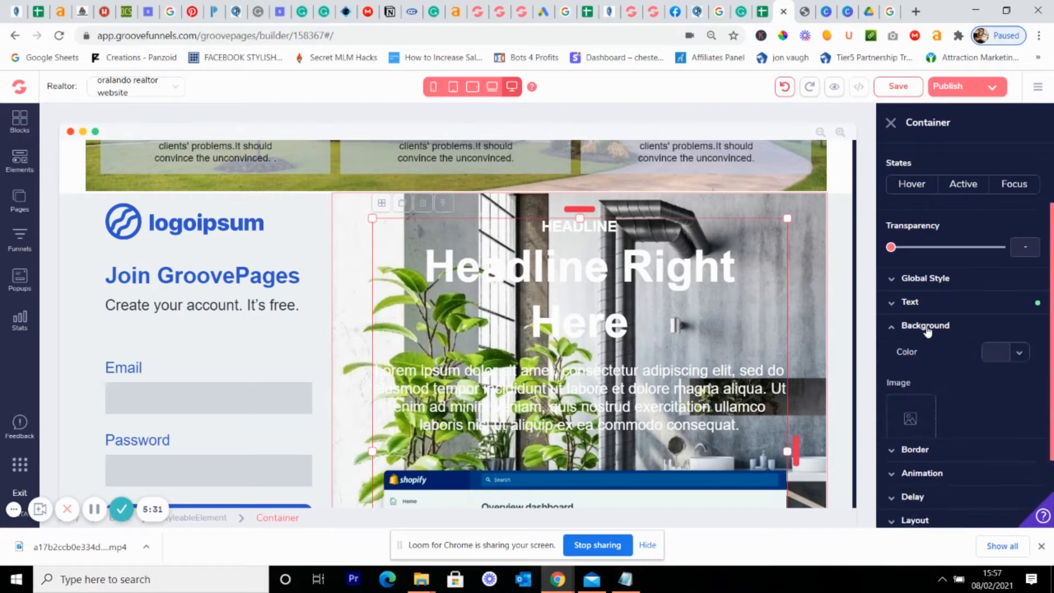
pyautogui.click(1021, 353)
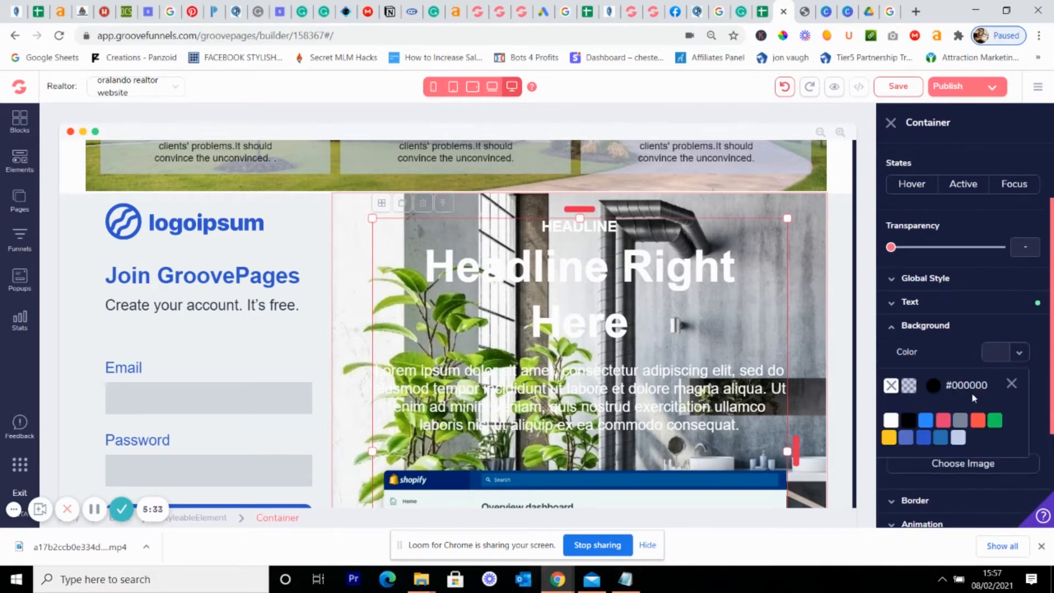
pyautogui.click(908, 422)
pyautogui.moveTo(886, 471); pyautogui.dragTo(959, 479)
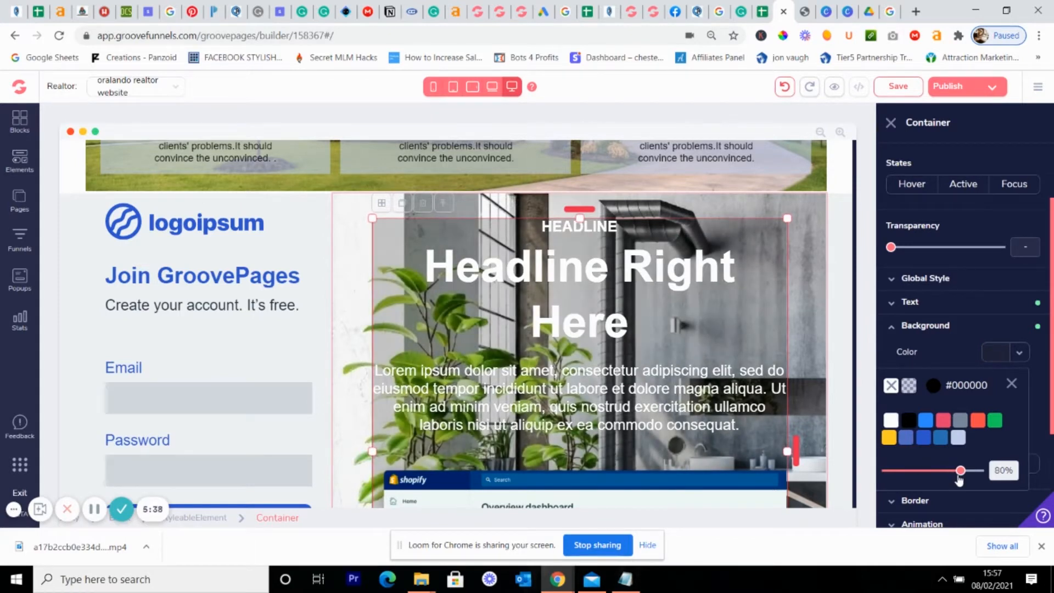
# Delete the sign-up block with the login form and headline panel below the three-testimonial section.
pyautogui.click(834, 285)
pyautogui.scroll(-4, 681, 311)
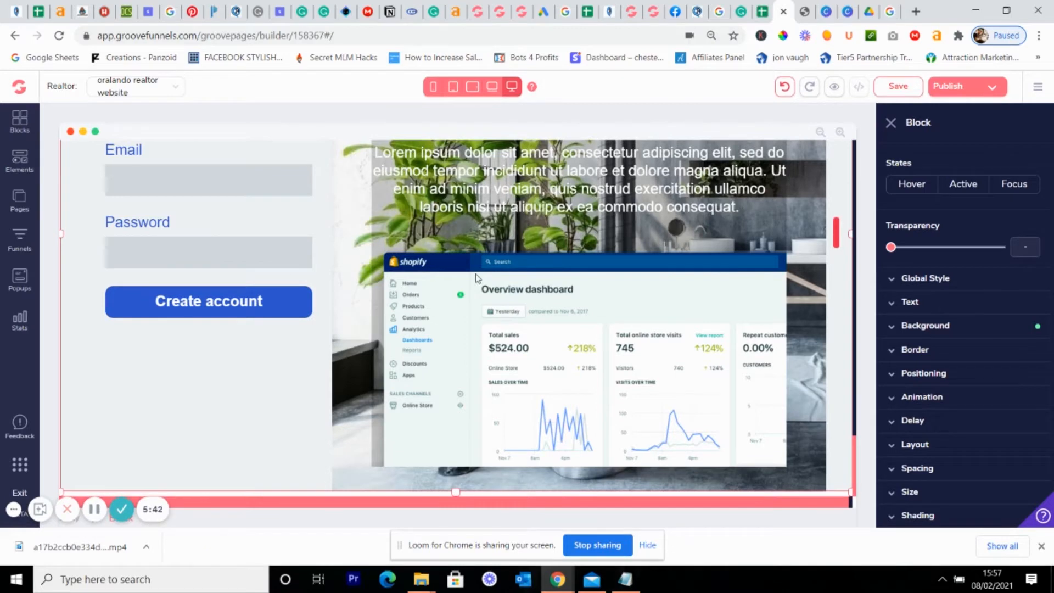
pyautogui.scroll(5, 334, 234)
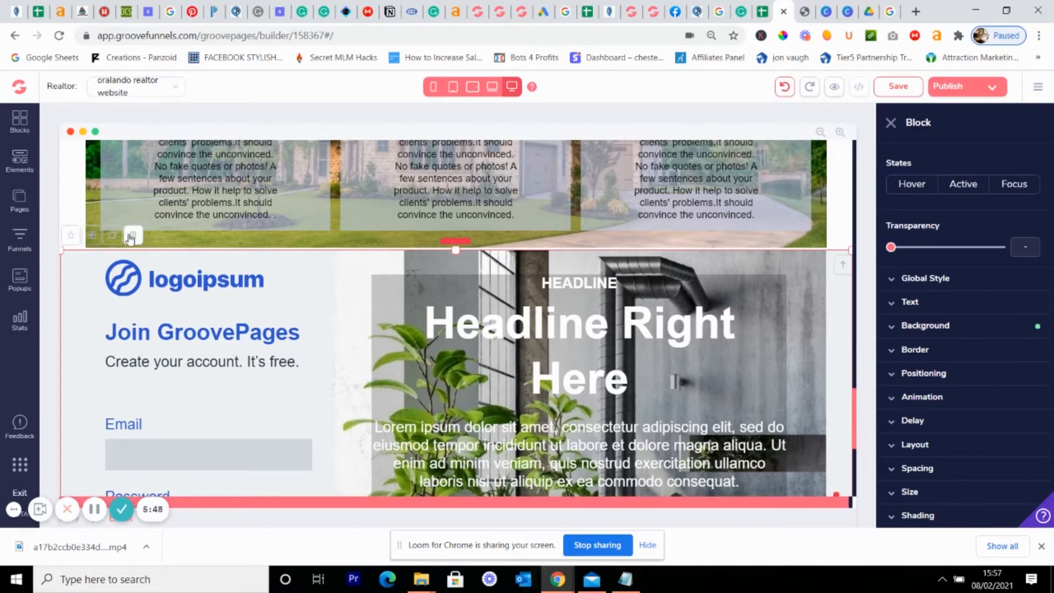
pyautogui.click(133, 237)
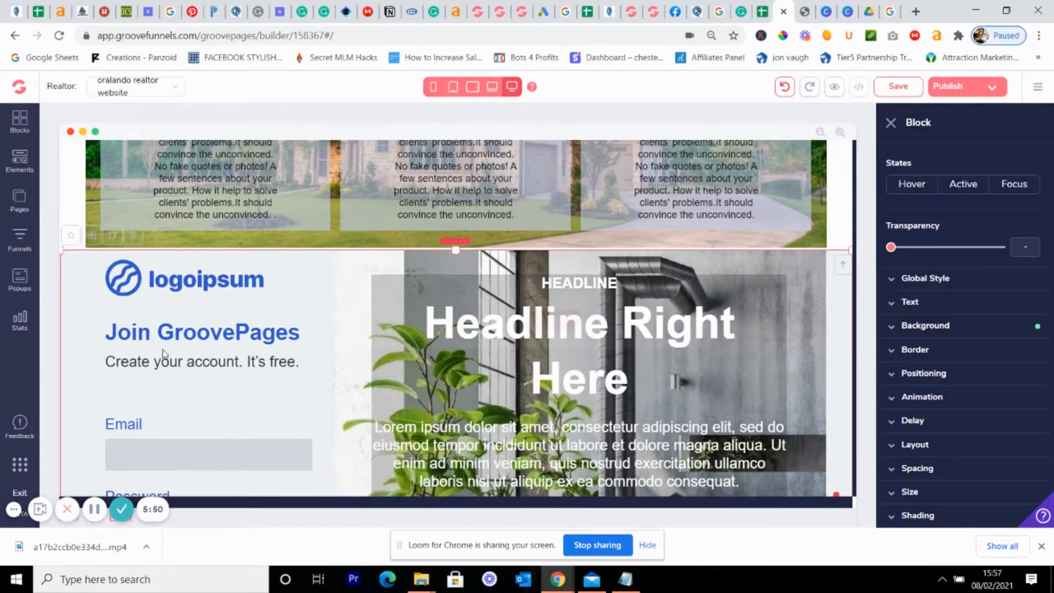
pyautogui.click(556, 319)
# Inspect the image settings of the icons above the "Your Strong Point" columns, including the image library choices for the house icon.
pyautogui.scroll(10, 427, 410)
pyautogui.scroll(2, 275, 371)
pyautogui.scroll(-5, 217, 353)
pyautogui.scroll(2, 216, 335)
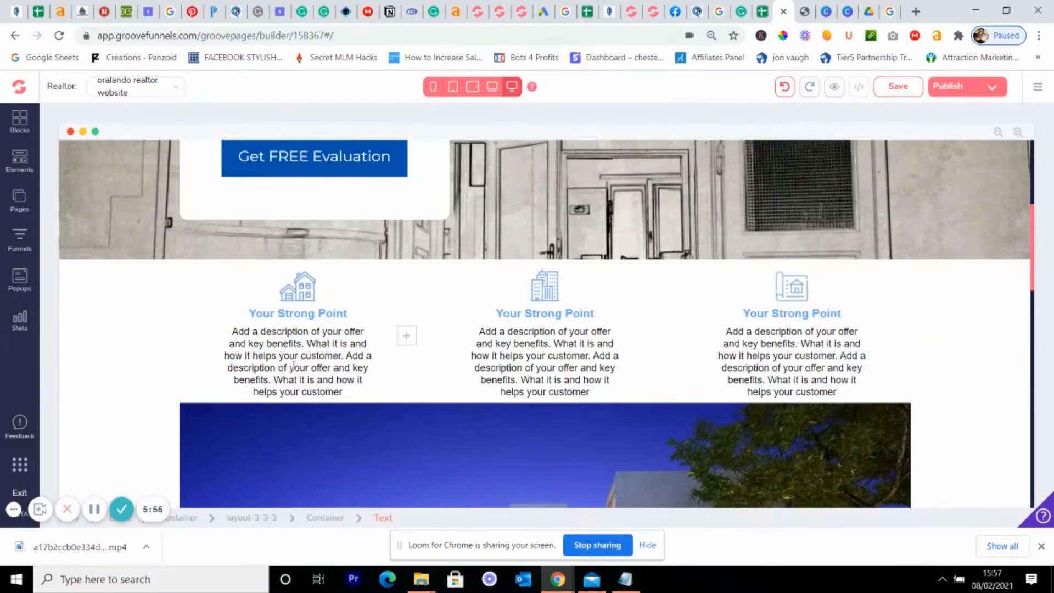
pyautogui.click(290, 297)
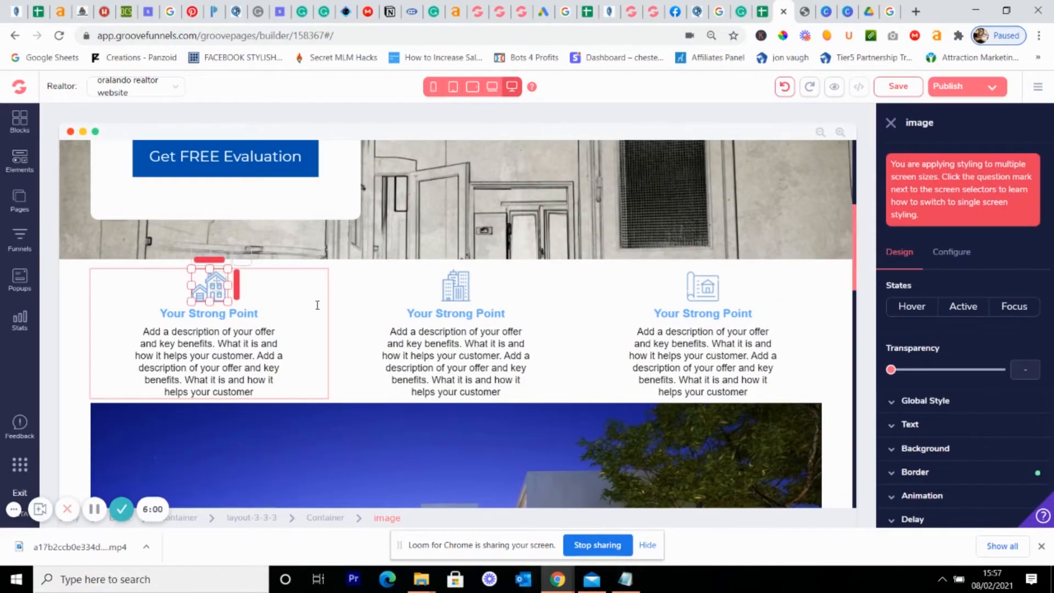
pyautogui.click(946, 259)
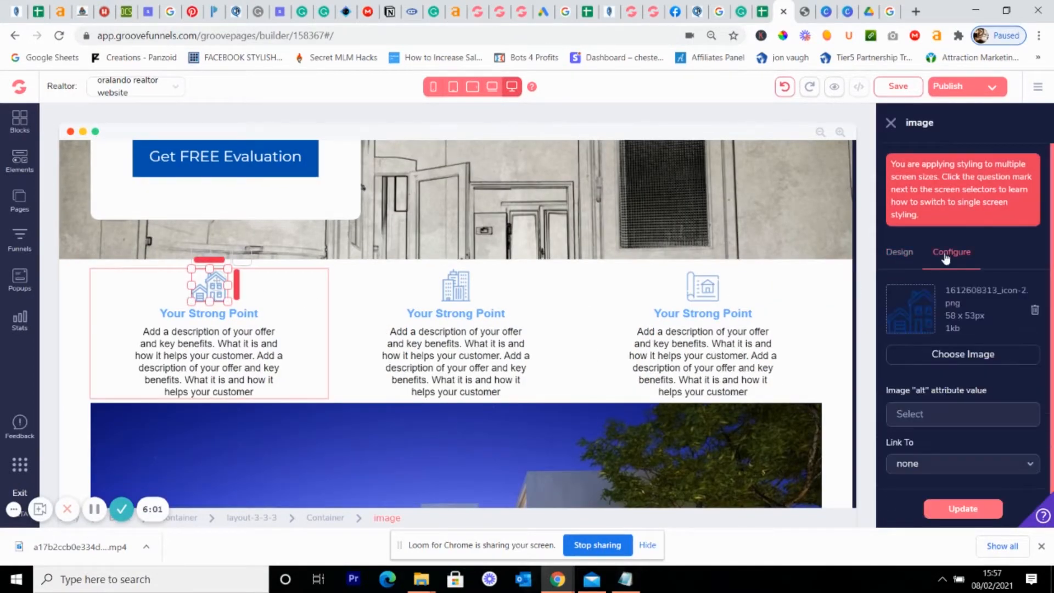
pyautogui.click(964, 355)
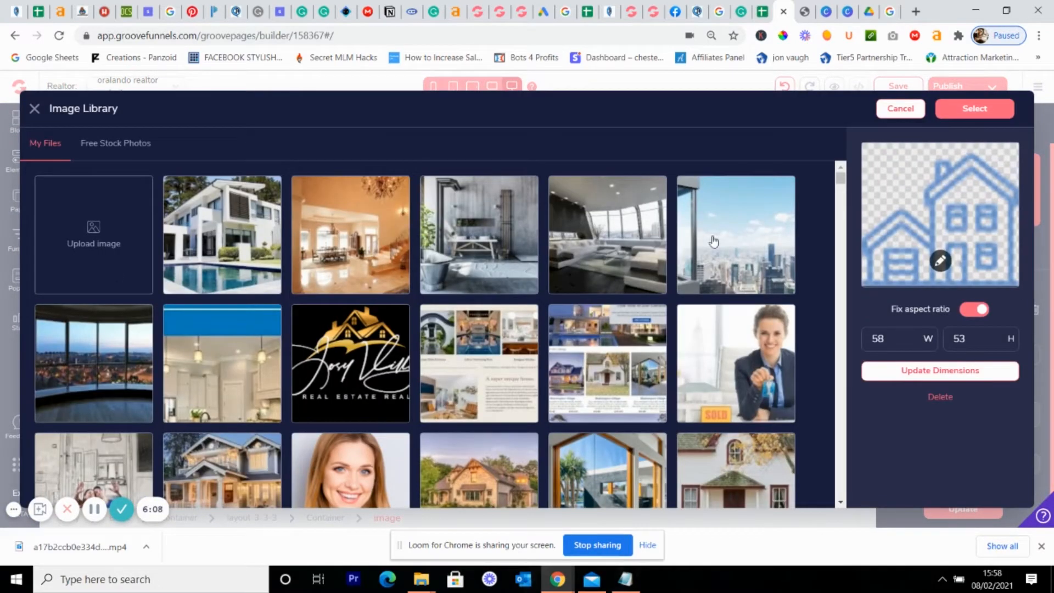
pyautogui.click(35, 109)
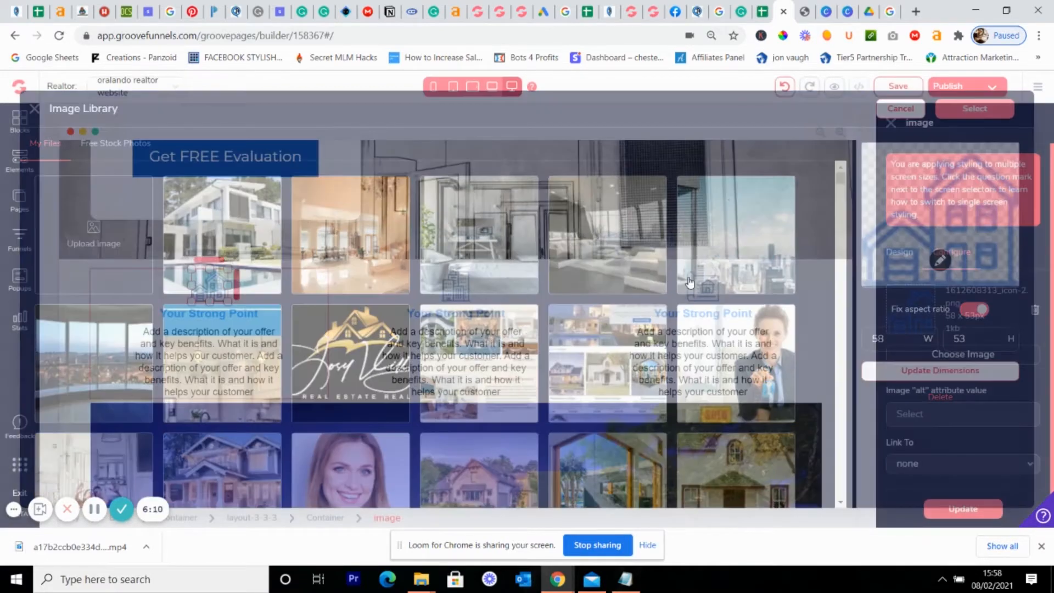
pyautogui.click(458, 287)
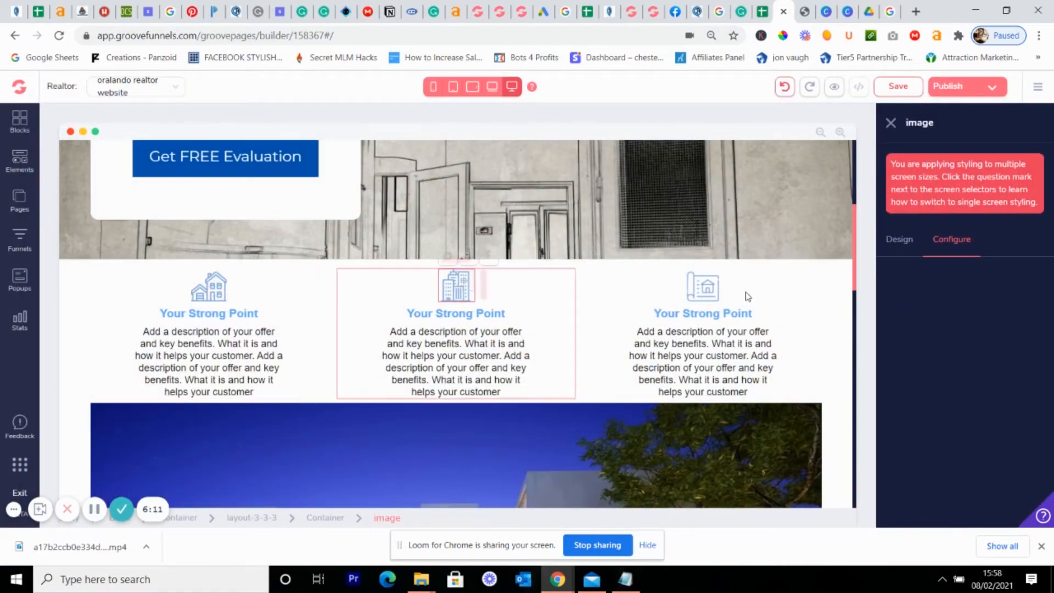
pyautogui.click(703, 287)
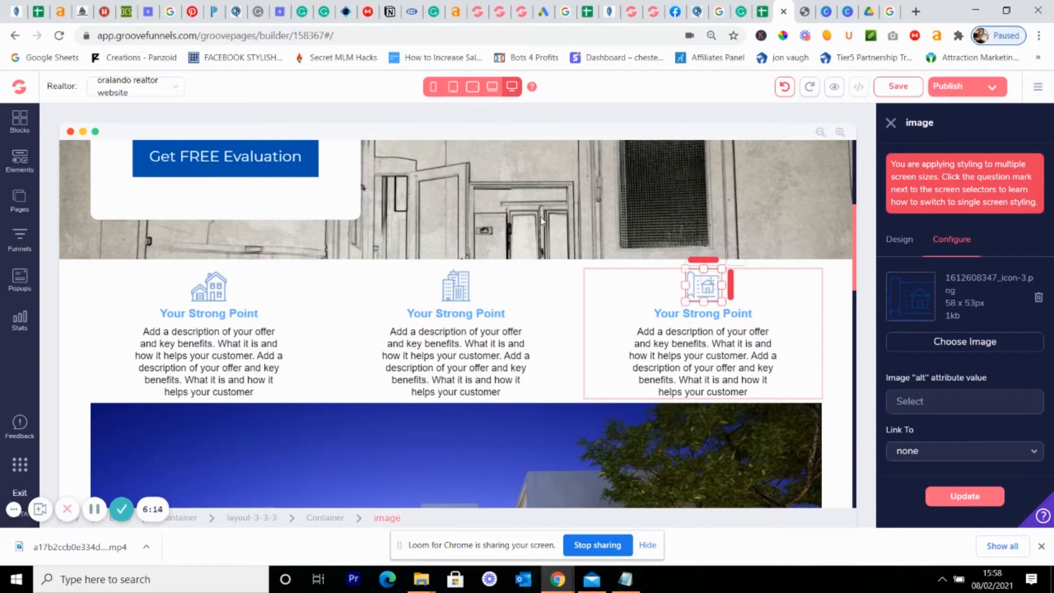
# Add an empty one-column wireframe block above the hero section and insert a 3 Columns layout into its container.
pyautogui.click(641, 219)
pyautogui.click(28, 164)
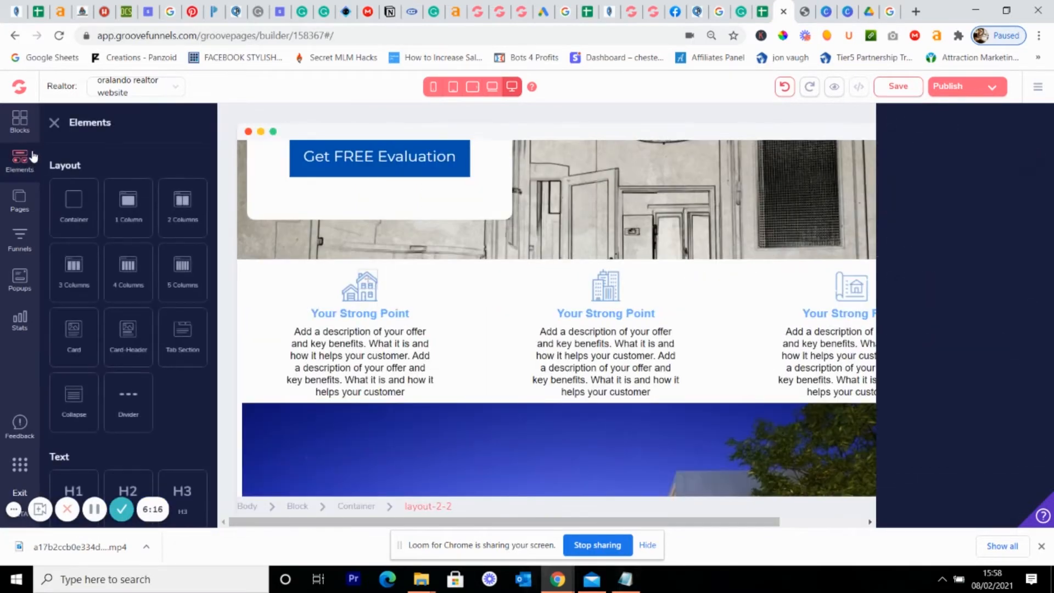
pyautogui.click(560, 203)
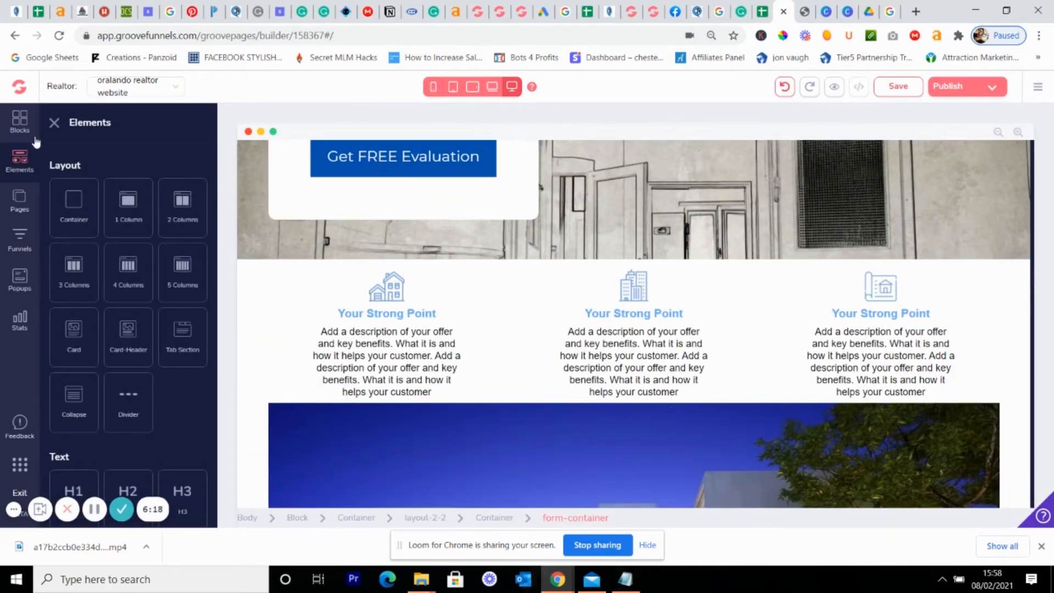
pyautogui.click(20, 119)
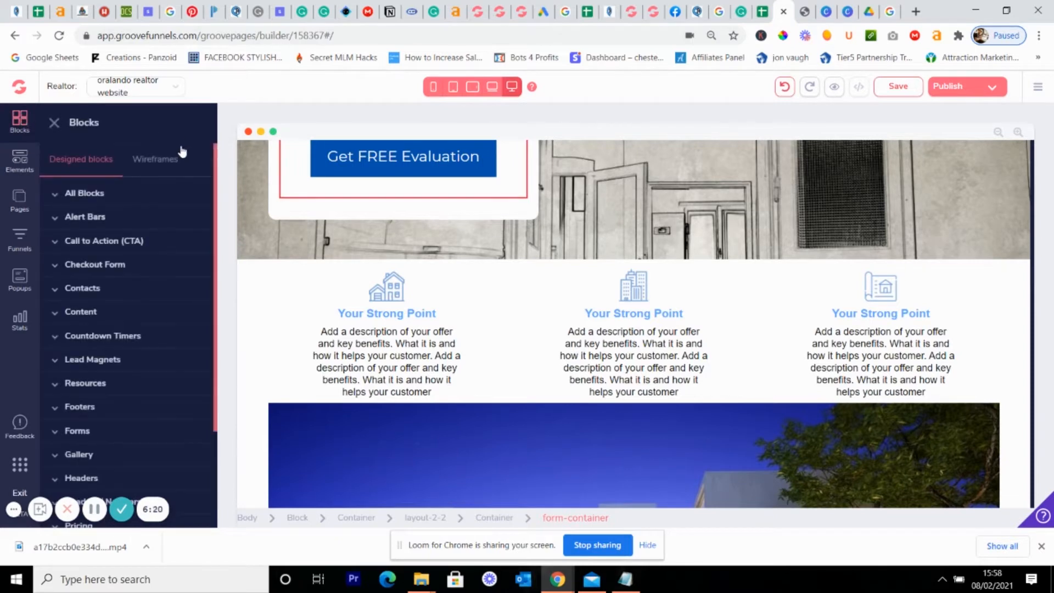
pyautogui.click(160, 162)
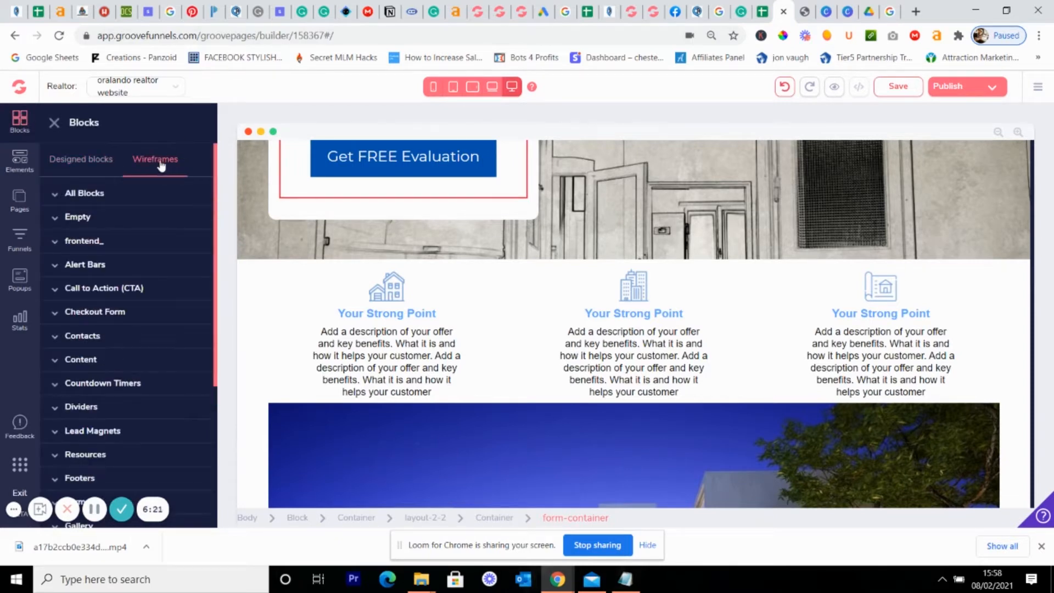
pyautogui.click(76, 218)
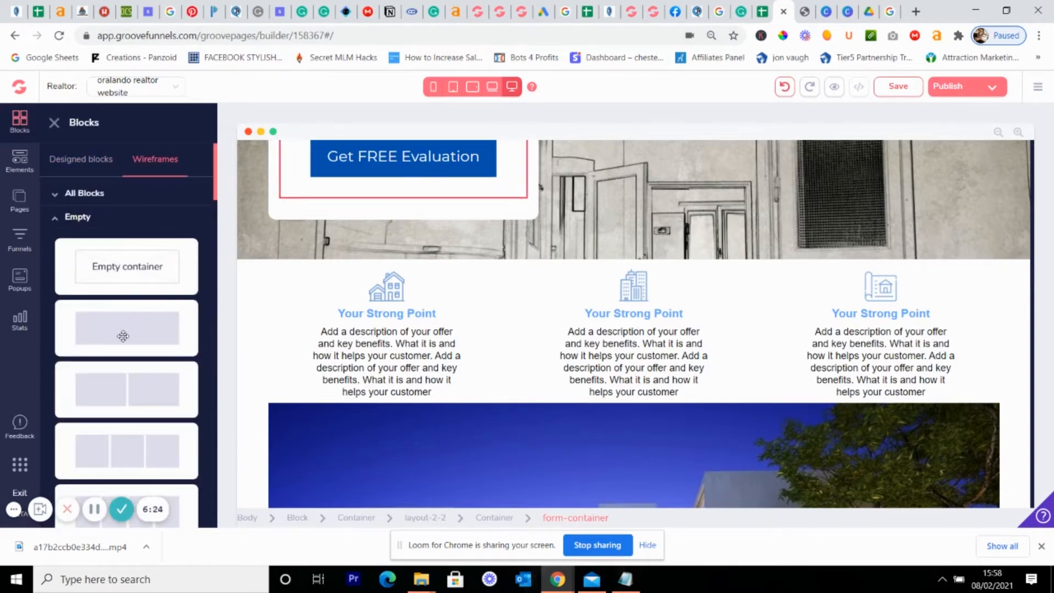
pyautogui.scroll(5, 592, 267)
pyautogui.moveTo(107, 342); pyautogui.dragTo(568, 217)
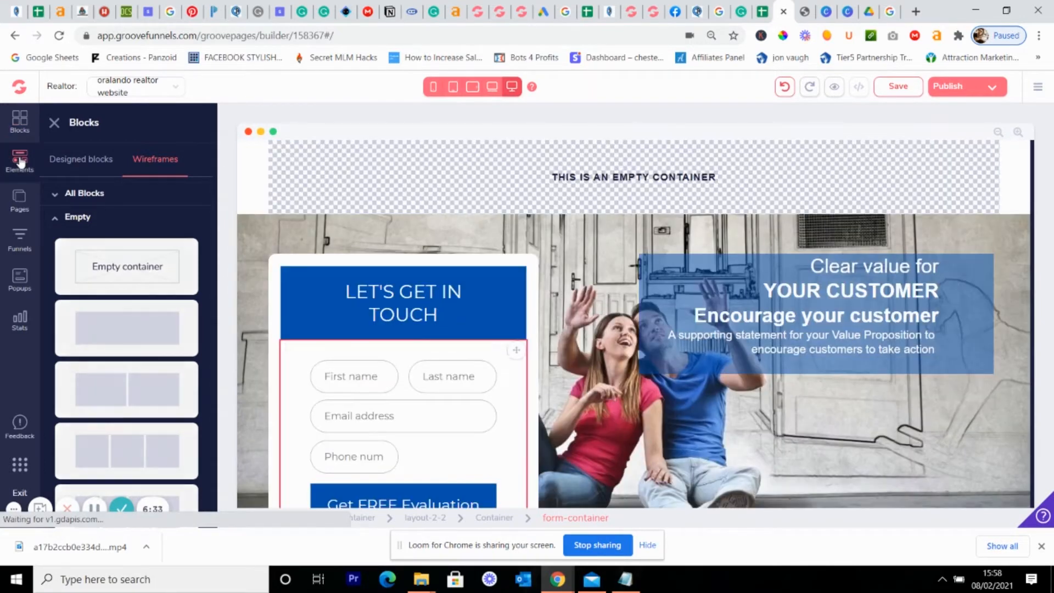
pyautogui.click(19, 159)
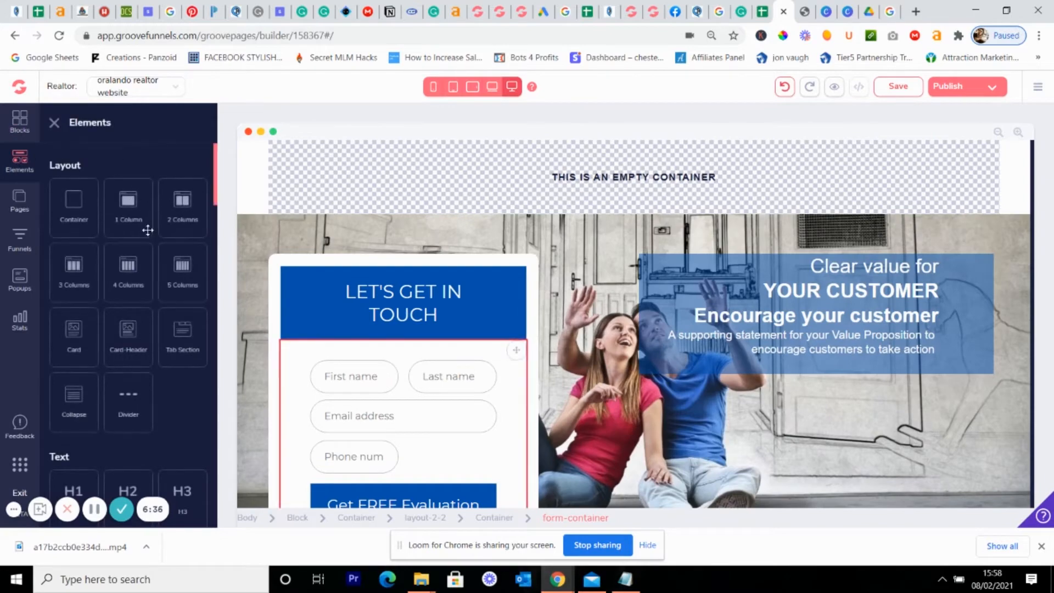
pyautogui.moveTo(75, 265); pyautogui.dragTo(508, 171)
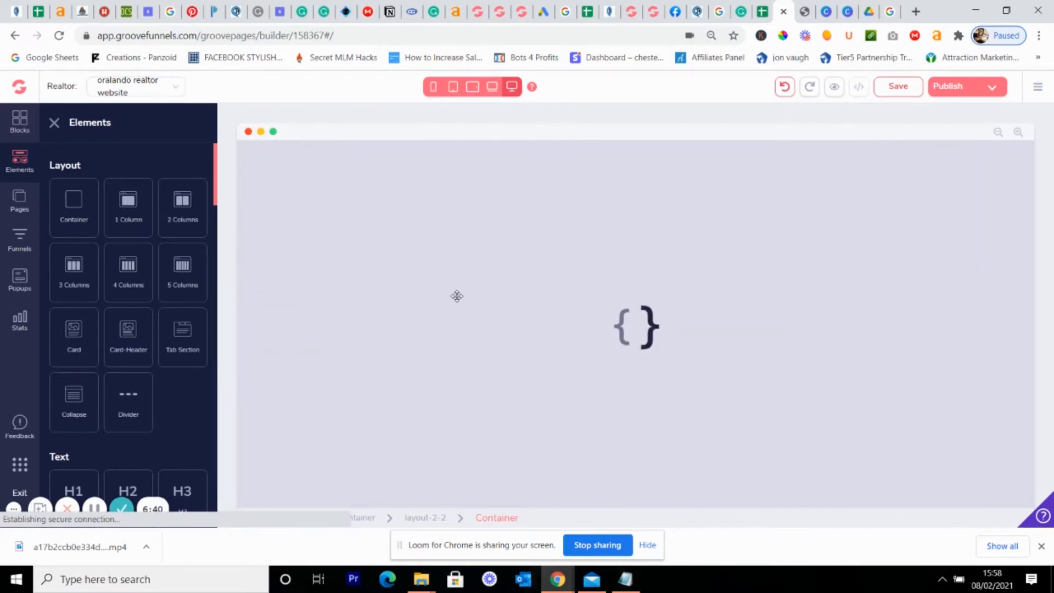
# Place an Image element in each of the three empty columns above the hero section.
pyautogui.scroll(-10, 141, 246)
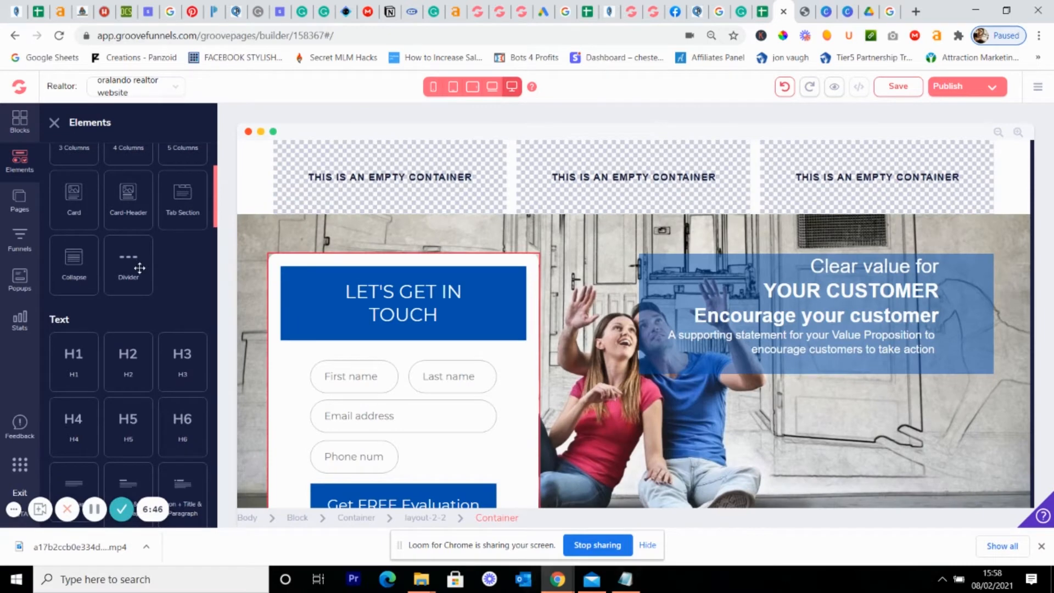
pyautogui.scroll(-5, 140, 272)
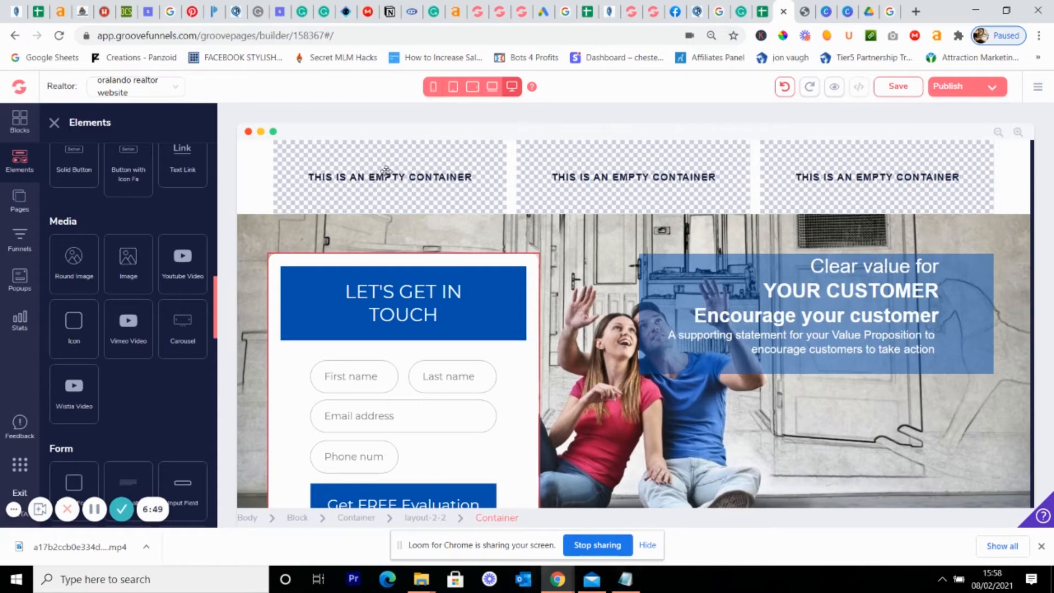
pyautogui.moveTo(386, 170); pyautogui.dragTo(387, 171)
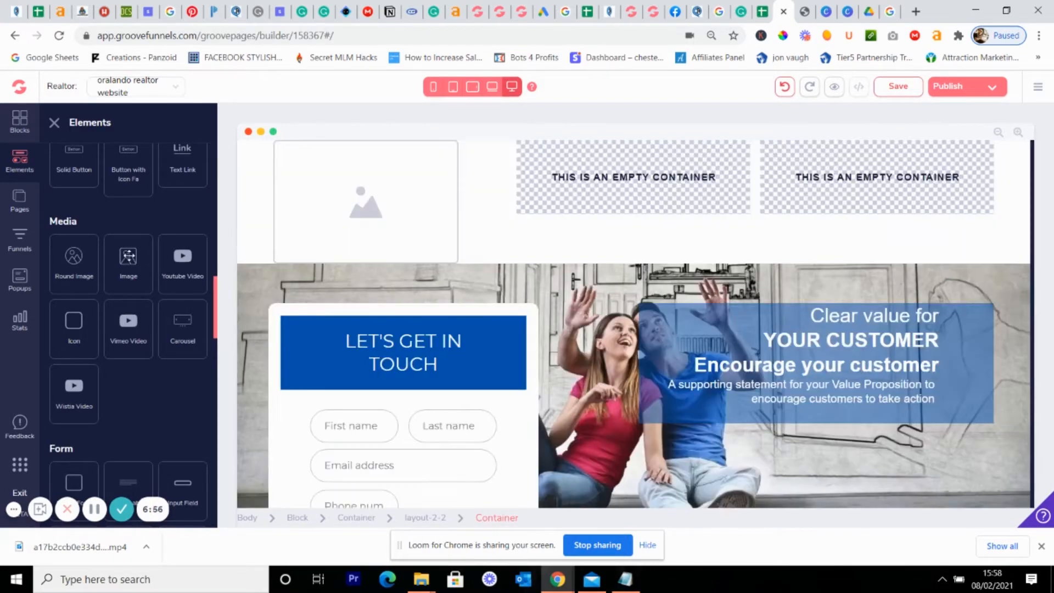
pyautogui.moveTo(129, 254); pyautogui.dragTo(618, 189)
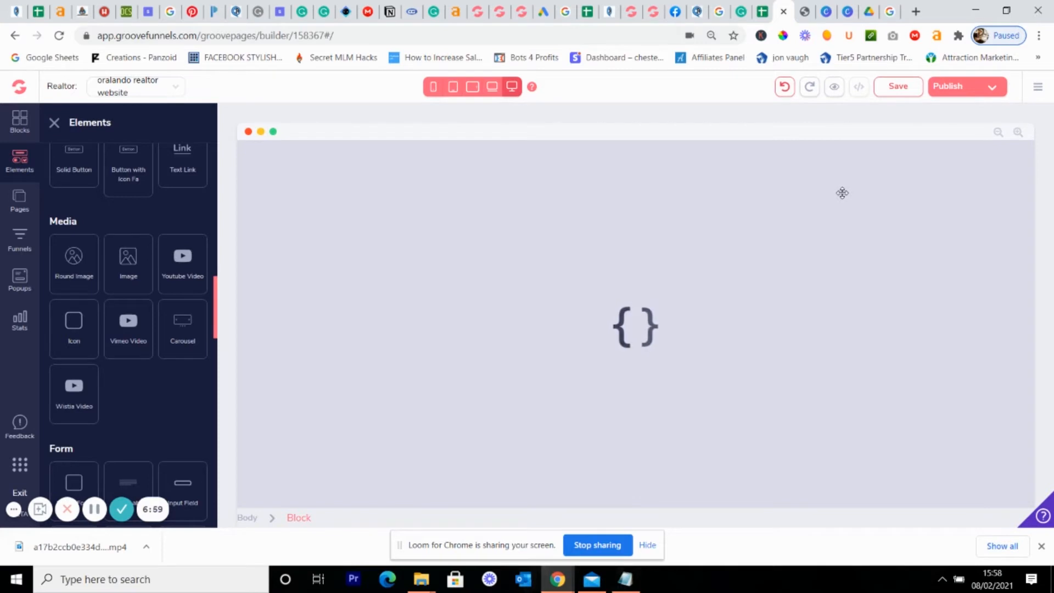
pyautogui.moveTo(129, 269); pyautogui.dragTo(846, 179)
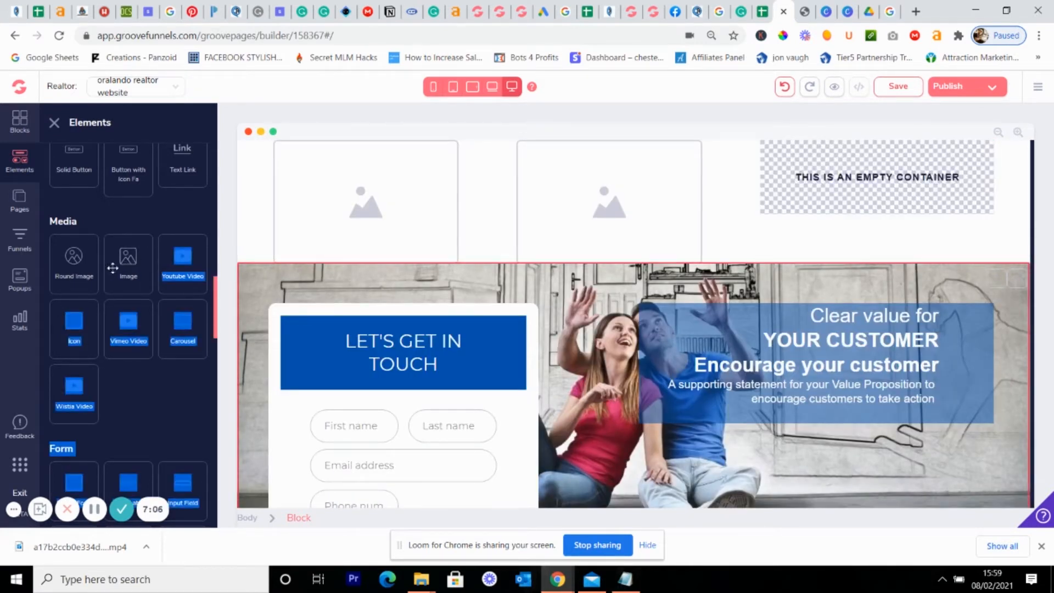
pyautogui.click(142, 206)
pyautogui.moveTo(128, 259); pyautogui.dragTo(849, 205)
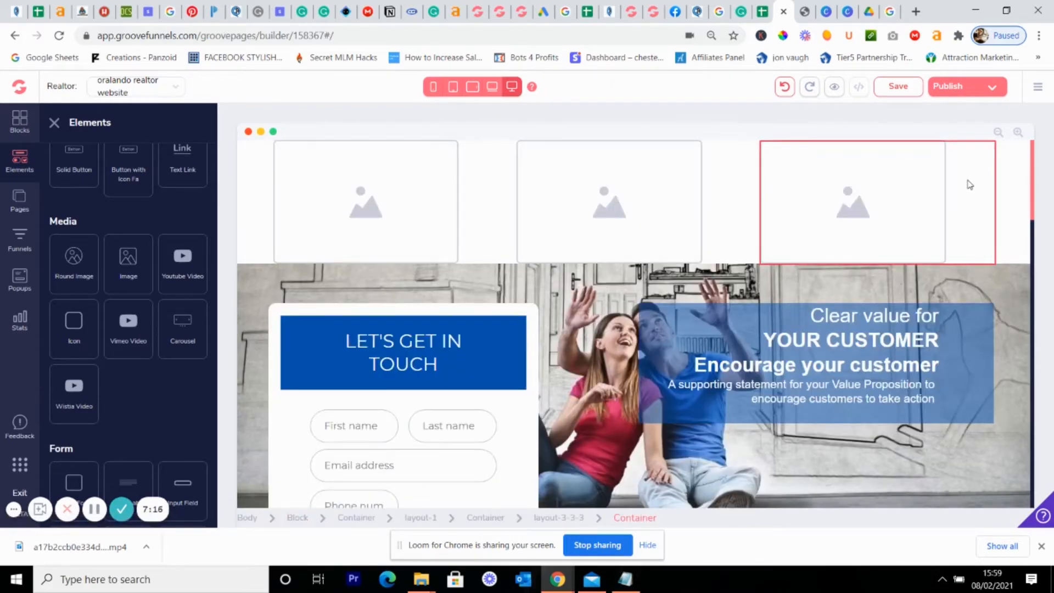
# Center-align the contents of the three-column layout that holds the image placeholders.
pyautogui.click(968, 176)
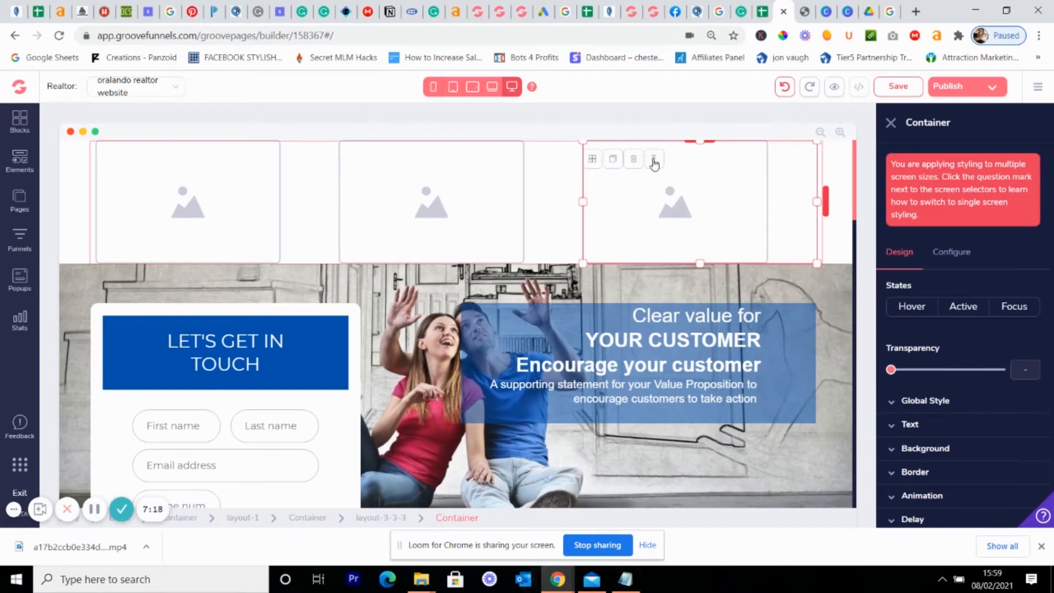
pyautogui.click(654, 160)
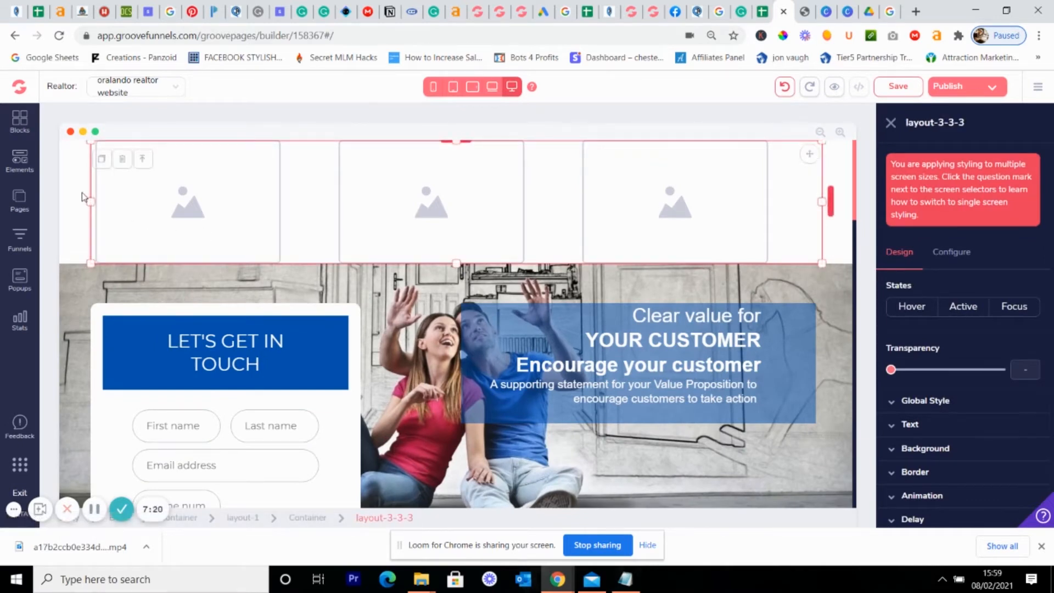
pyautogui.click(912, 424)
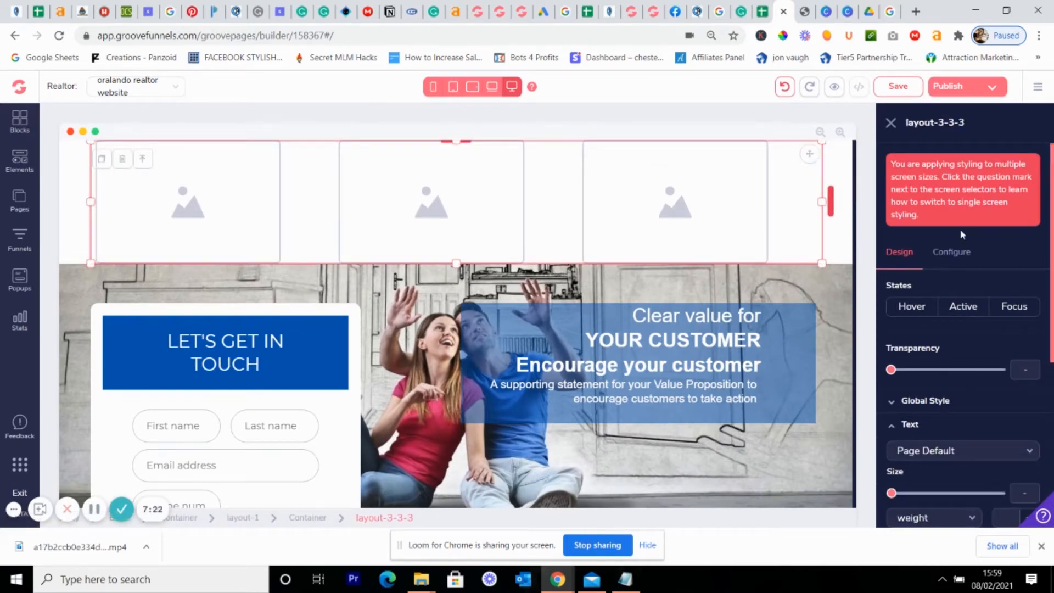
pyautogui.scroll(-4, 1000, 373)
pyautogui.click(944, 339)
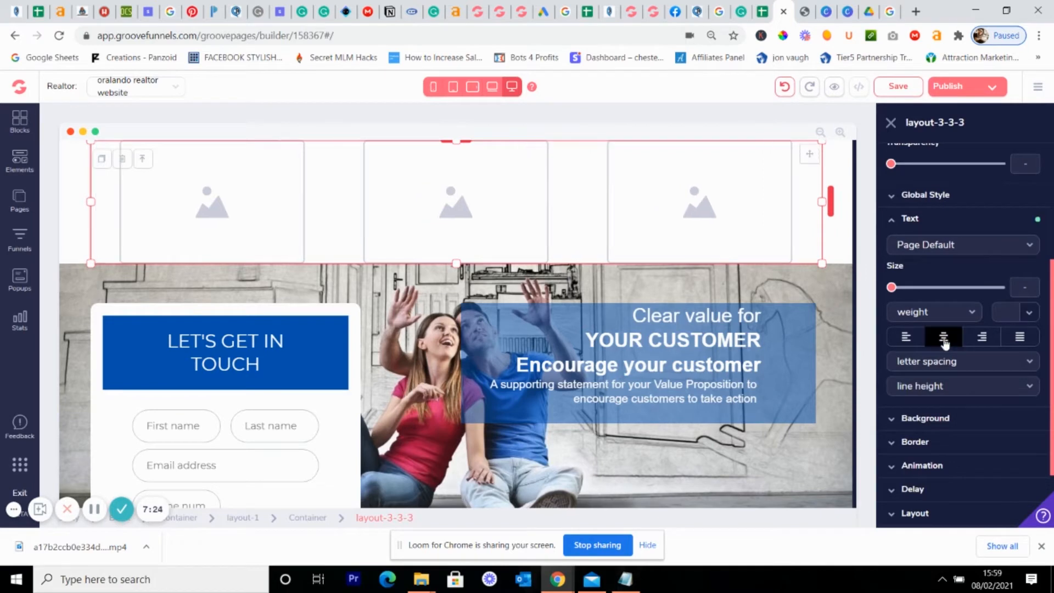
# Fill the first column's image placeholder with the golden staircase interior photo "IUXURY hOME.jpg" from the image library.
pyautogui.click(202, 188)
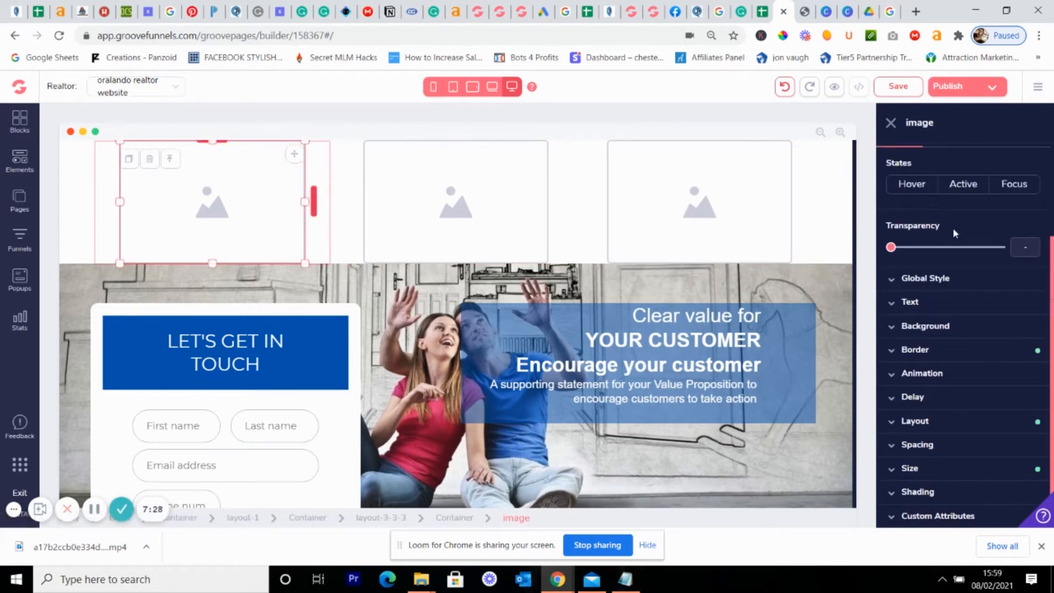
pyautogui.scroll(2, 953, 230)
pyautogui.click(953, 253)
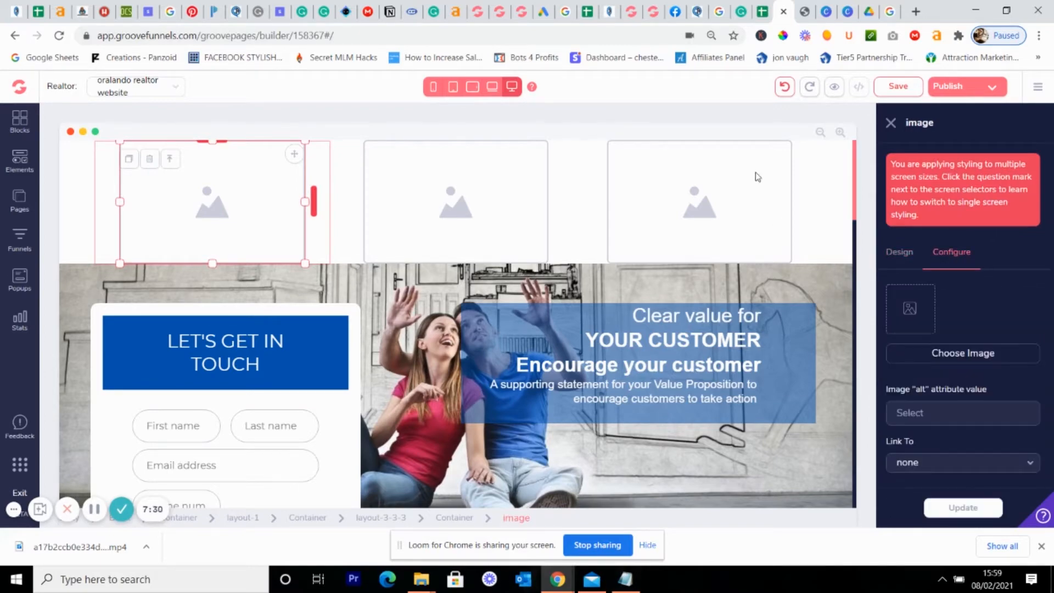
pyautogui.click(963, 356)
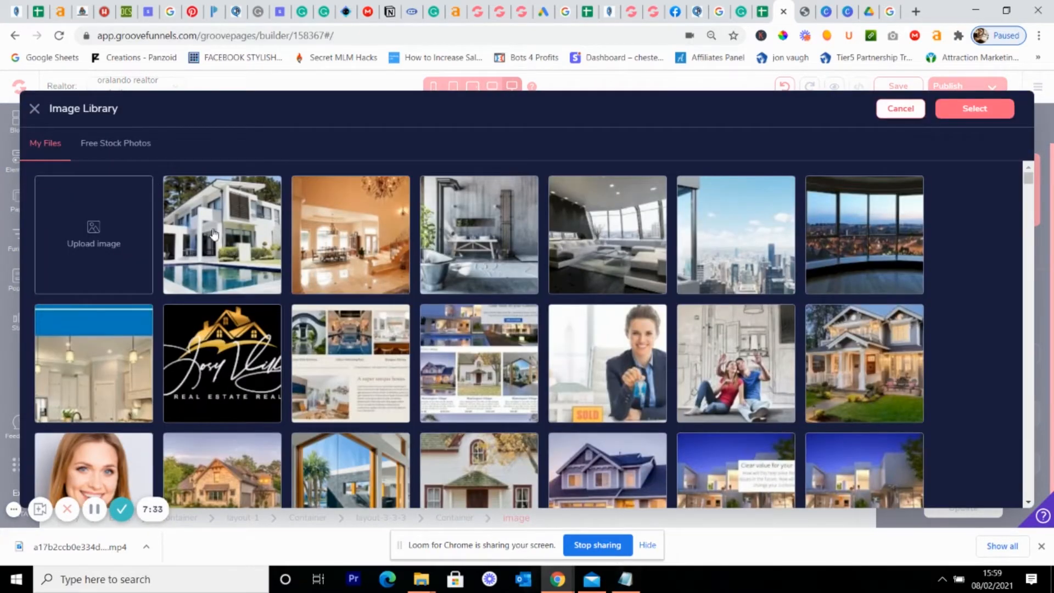
pyautogui.click(386, 251)
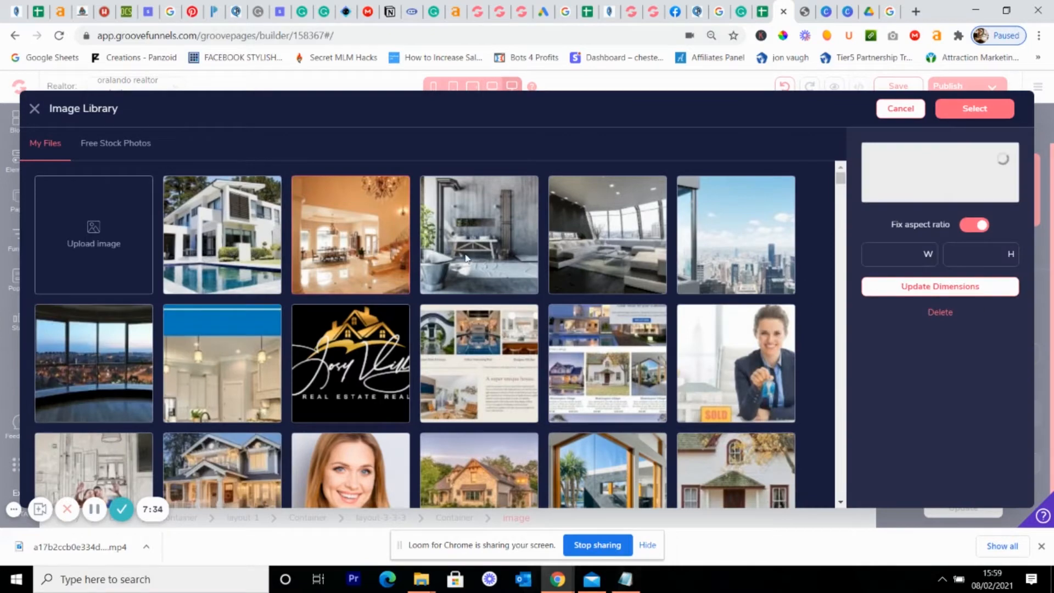
pyautogui.click(986, 112)
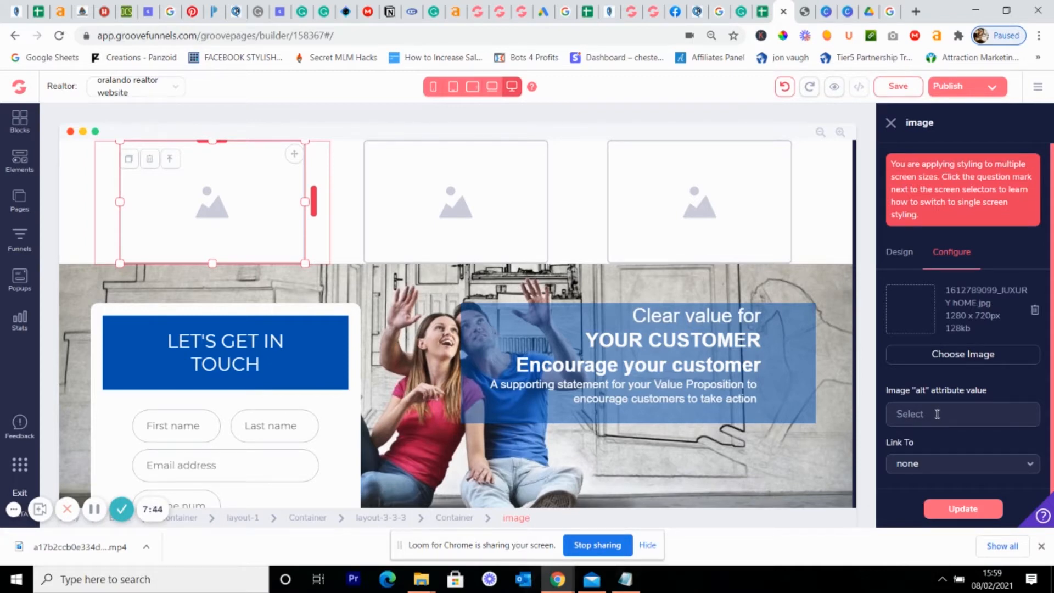
pyautogui.click(963, 509)
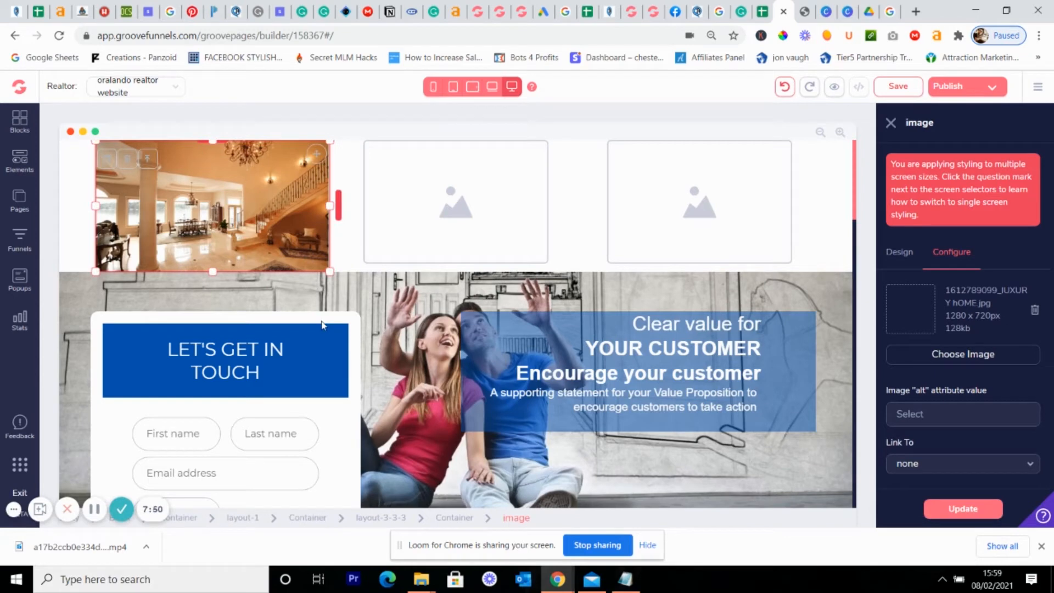
# Set the width of the staircase image in the first column to 175 px.
pyautogui.click(897, 252)
pyautogui.scroll(-2, 969, 308)
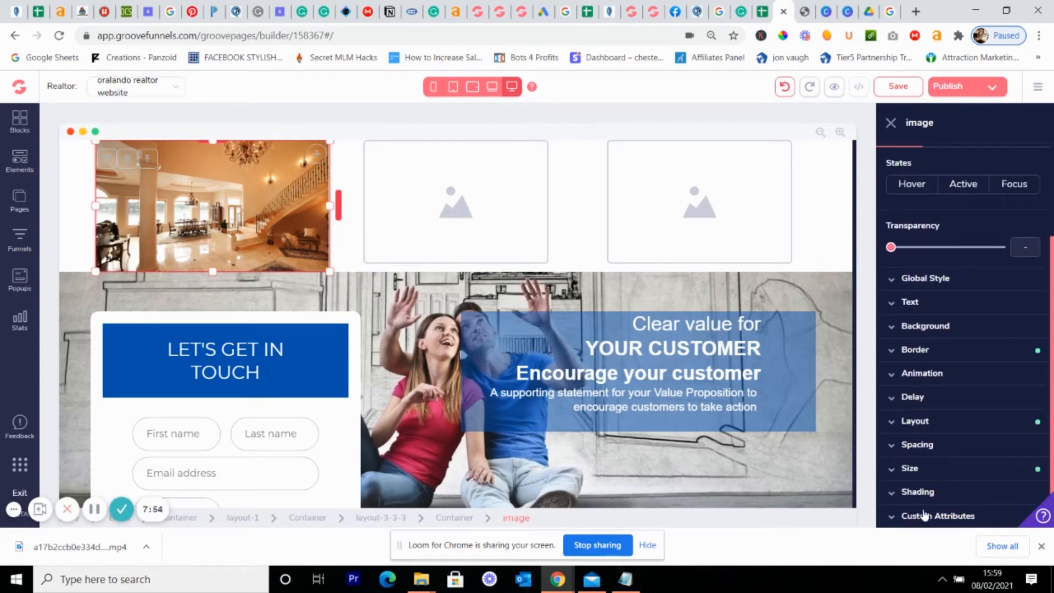
pyautogui.click(909, 467)
pyautogui.scroll(-2, 966, 379)
pyautogui.click(1033, 387)
pyautogui.click(908, 435)
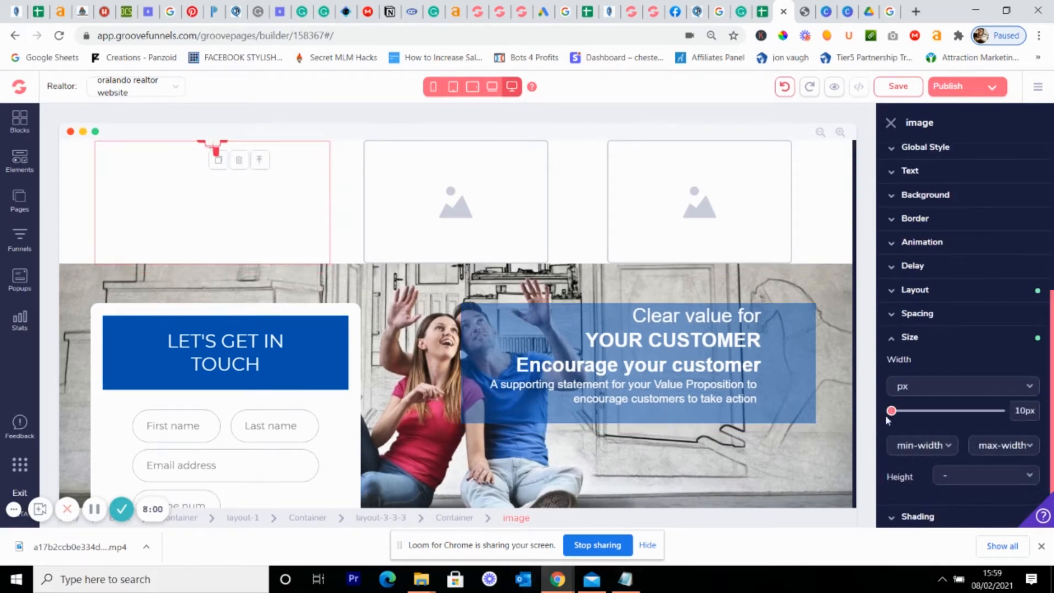
pyautogui.moveTo(893, 413); pyautogui.dragTo(927, 420)
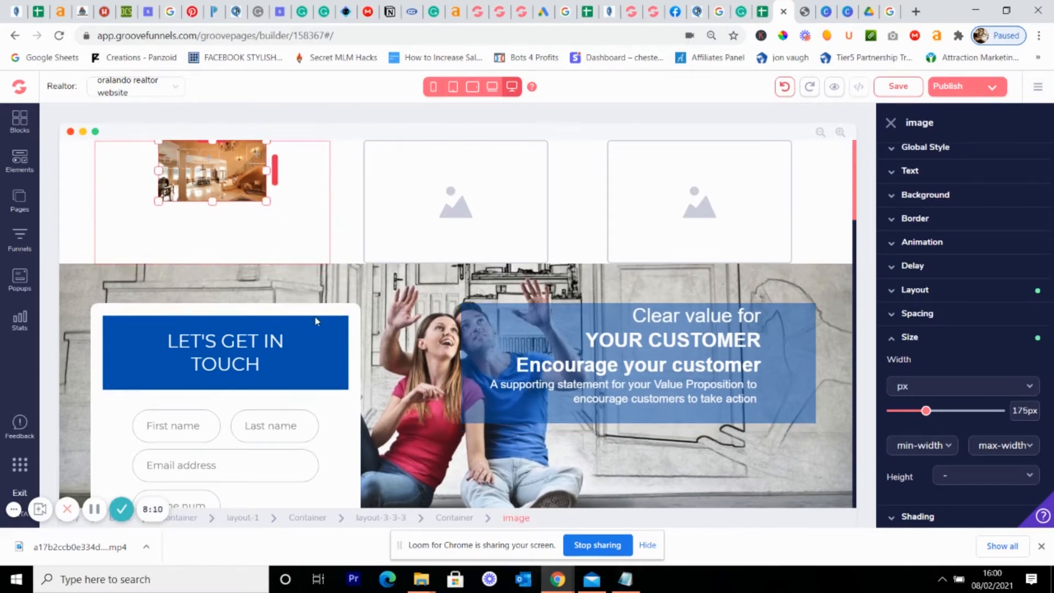
# Delete the first column's container together with its staircase image.
pyautogui.click(323, 247)
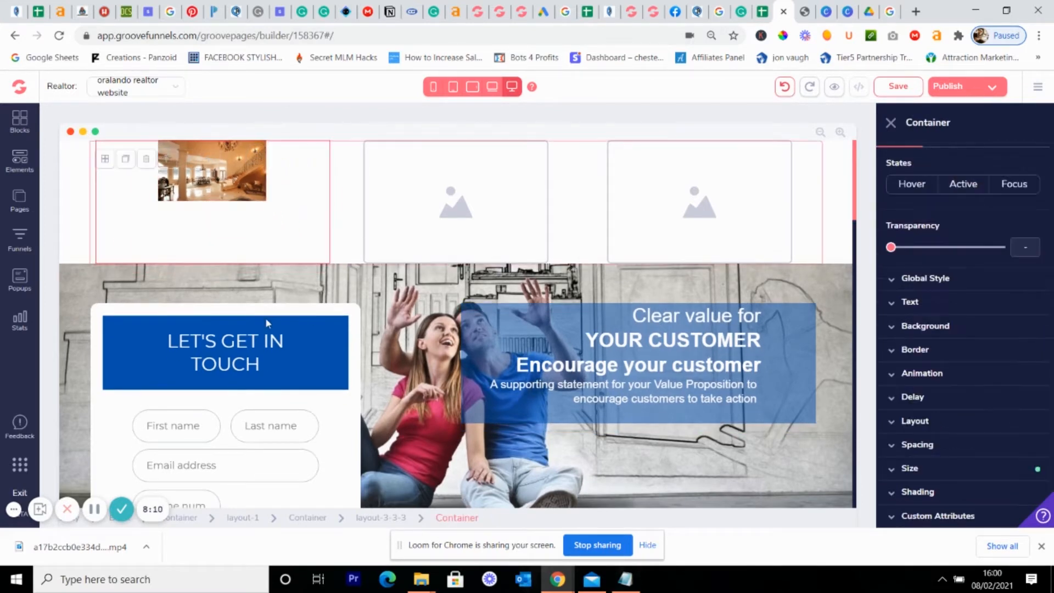
pyautogui.click(146, 161)
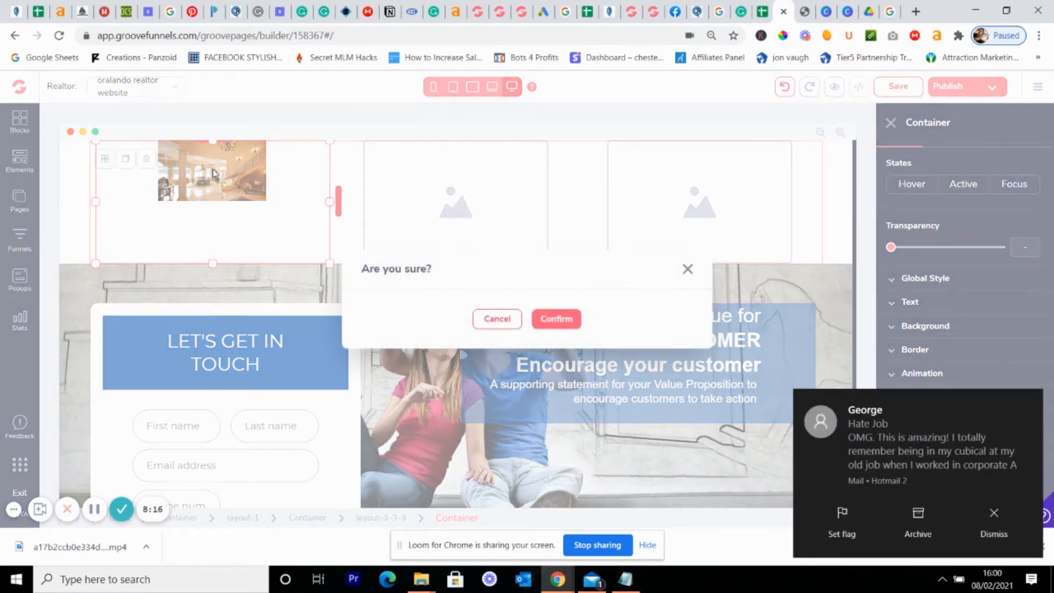
pyautogui.click(551, 319)
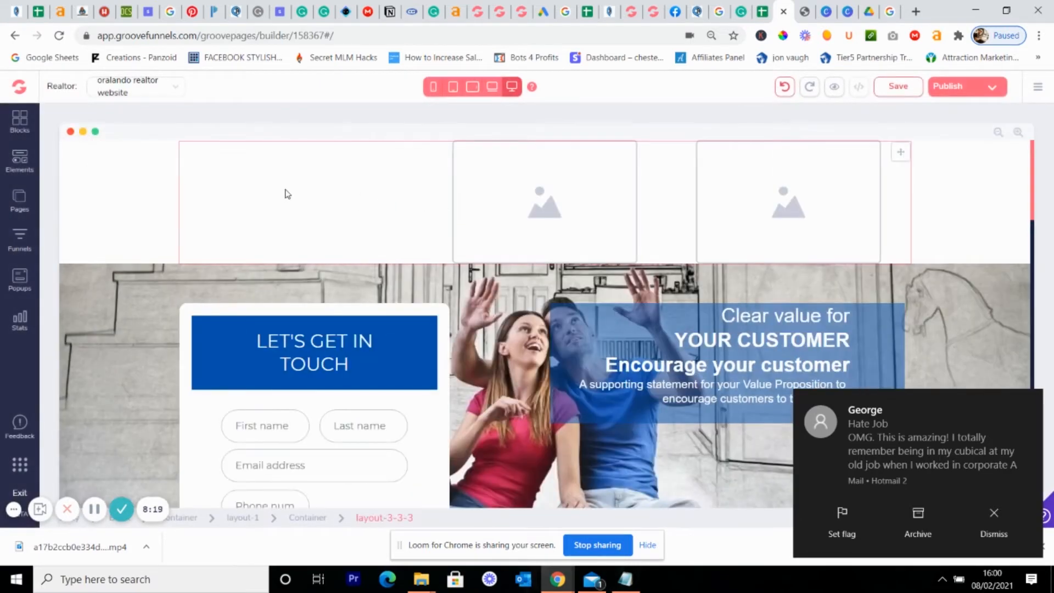
# Delete the whole three-column image block above the hero section.
pyautogui.click(286, 194)
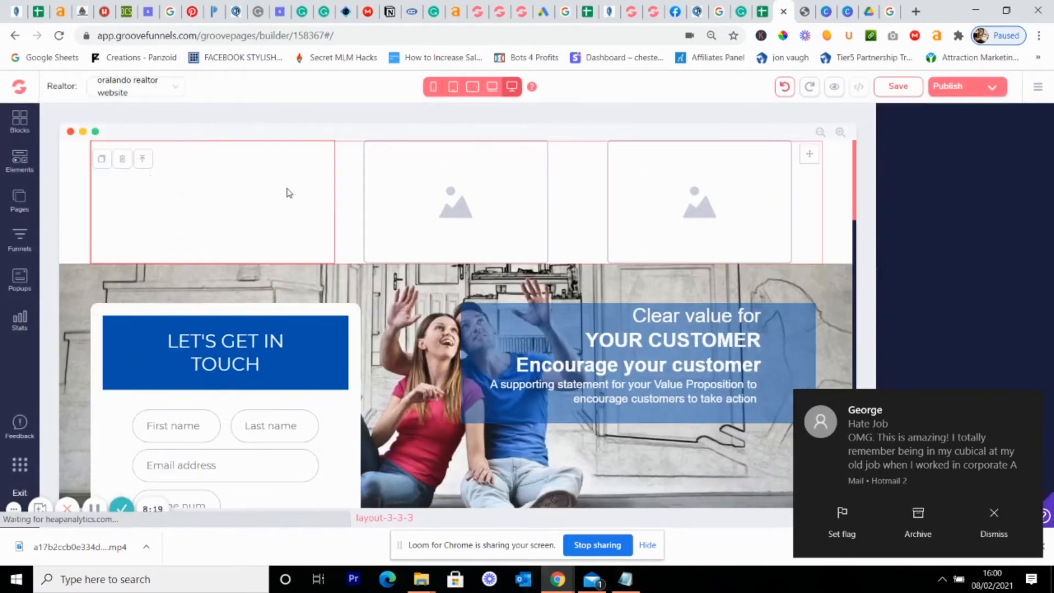
pyautogui.click(142, 161)
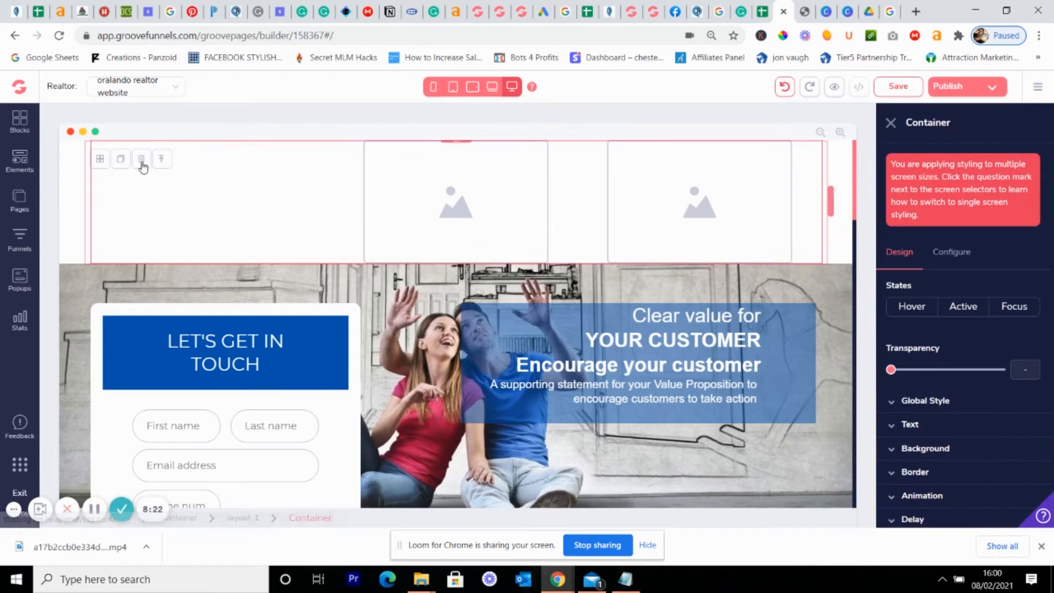
pyautogui.click(162, 165)
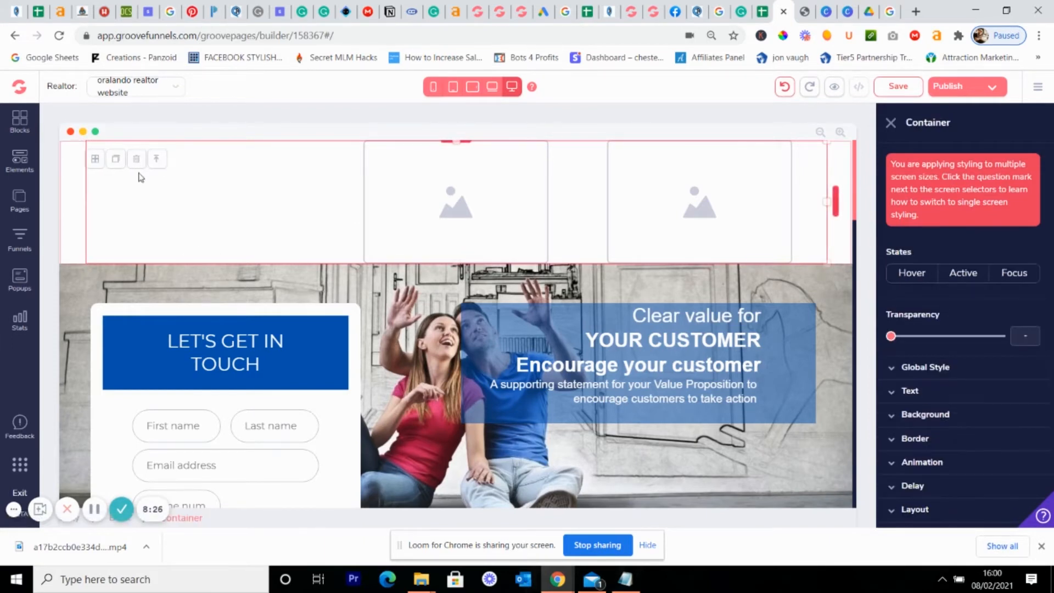
pyautogui.click(144, 162)
pyautogui.click(133, 157)
pyautogui.click(556, 318)
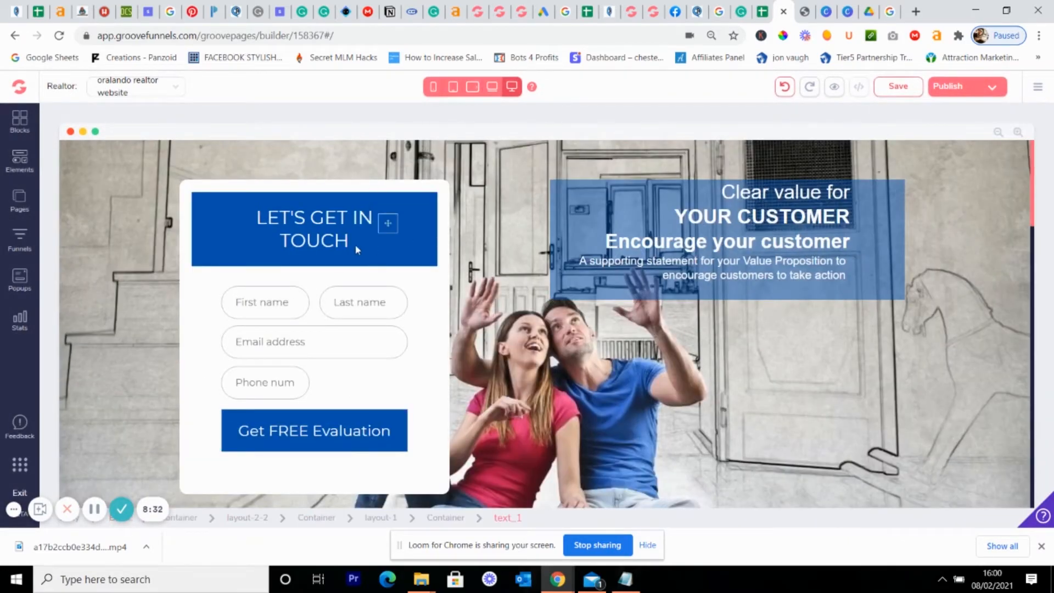
# Examine the text settings of the "LET'S GET IN TOUCH" heading and the background settings of its container.
pyautogui.click(388, 255)
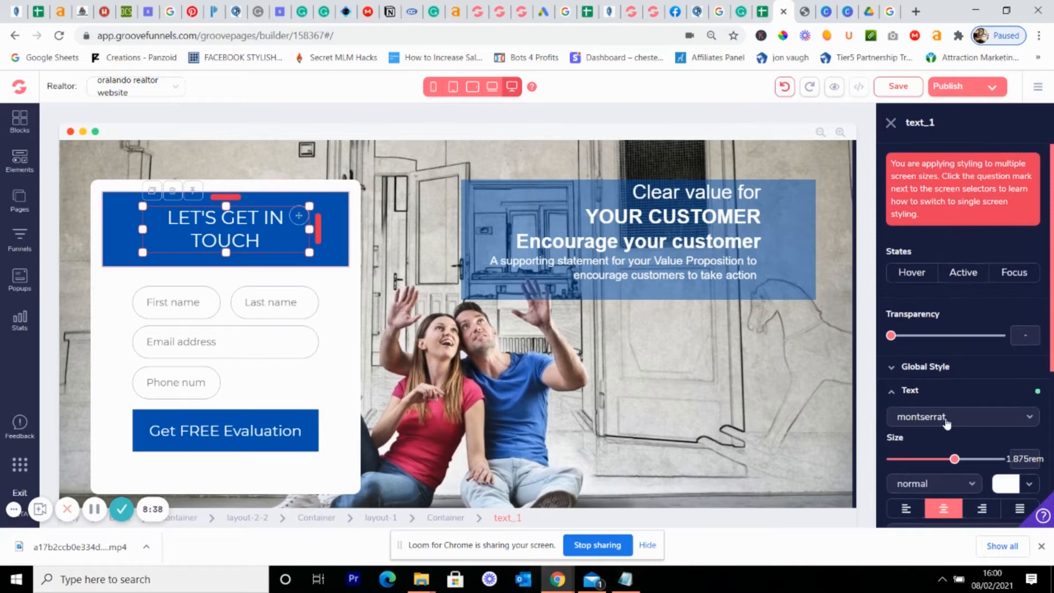
pyautogui.scroll(-3, 971, 393)
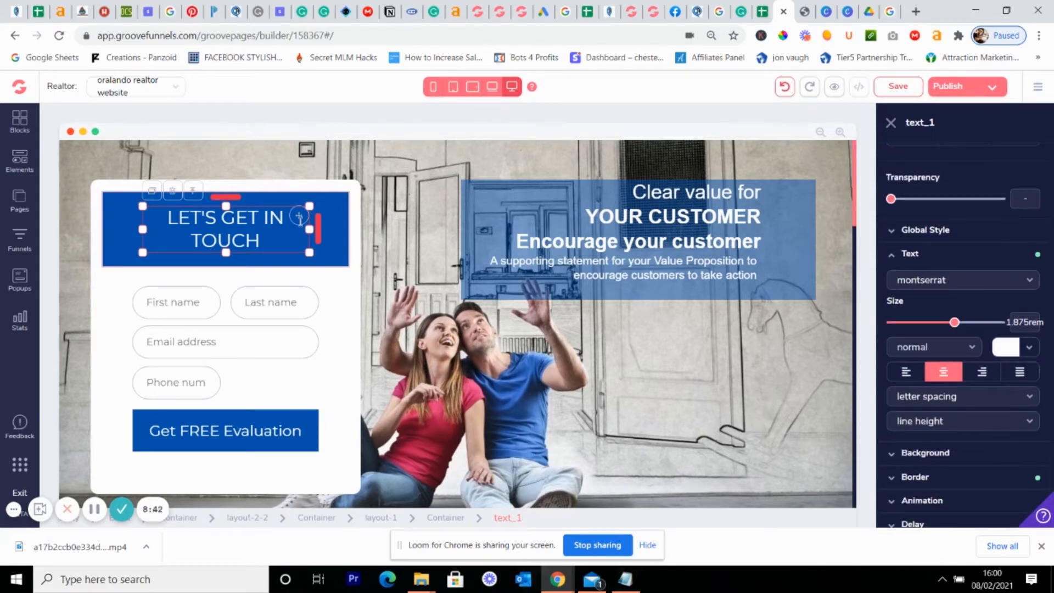
pyautogui.click(331, 214)
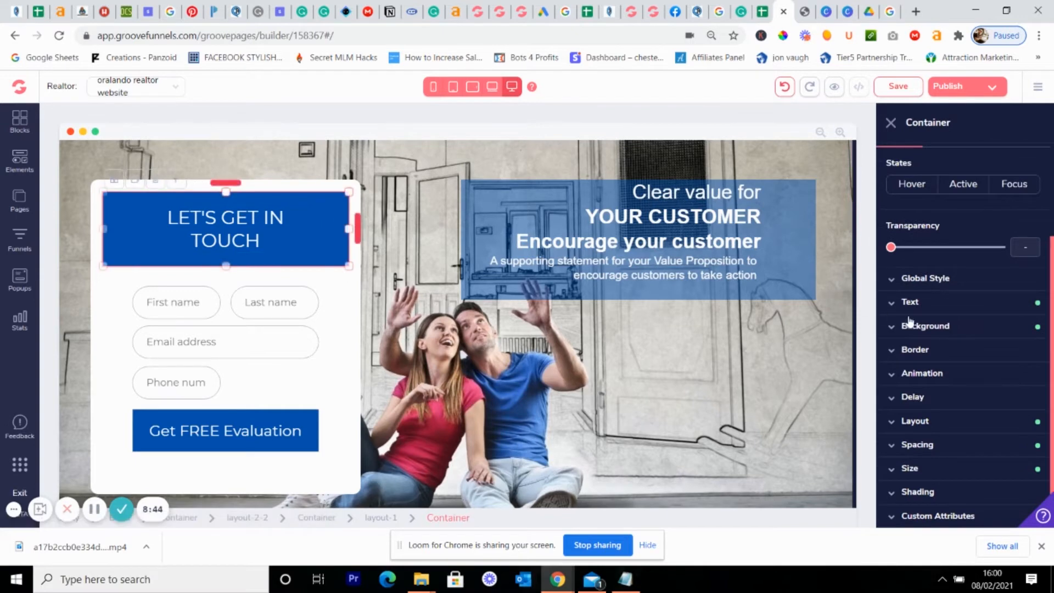
pyautogui.click(925, 326)
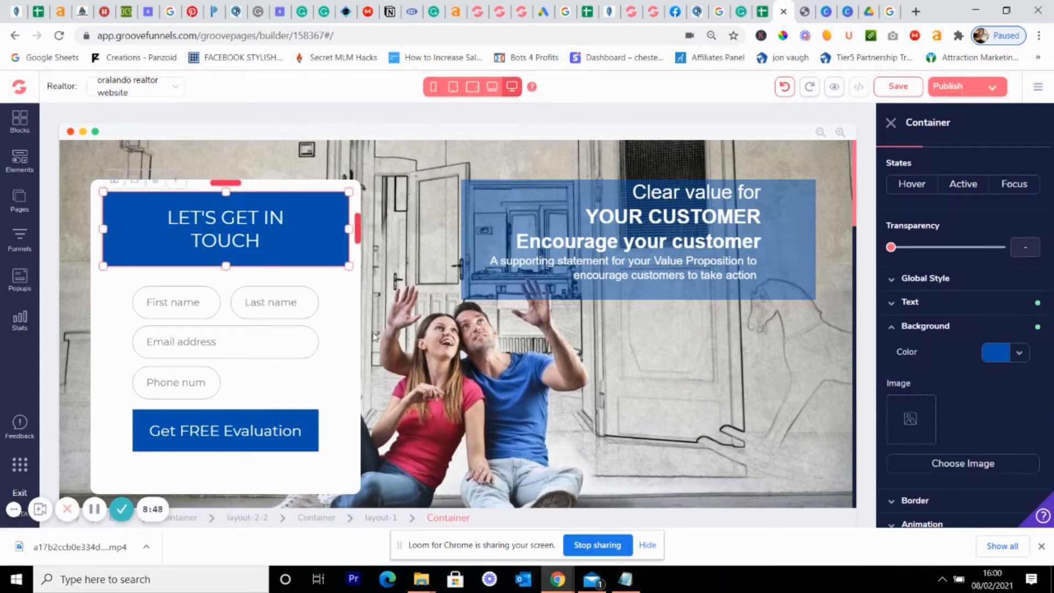
# Delete the phone number field's container from the contact form and undo the deletion.
pyautogui.click(198, 380)
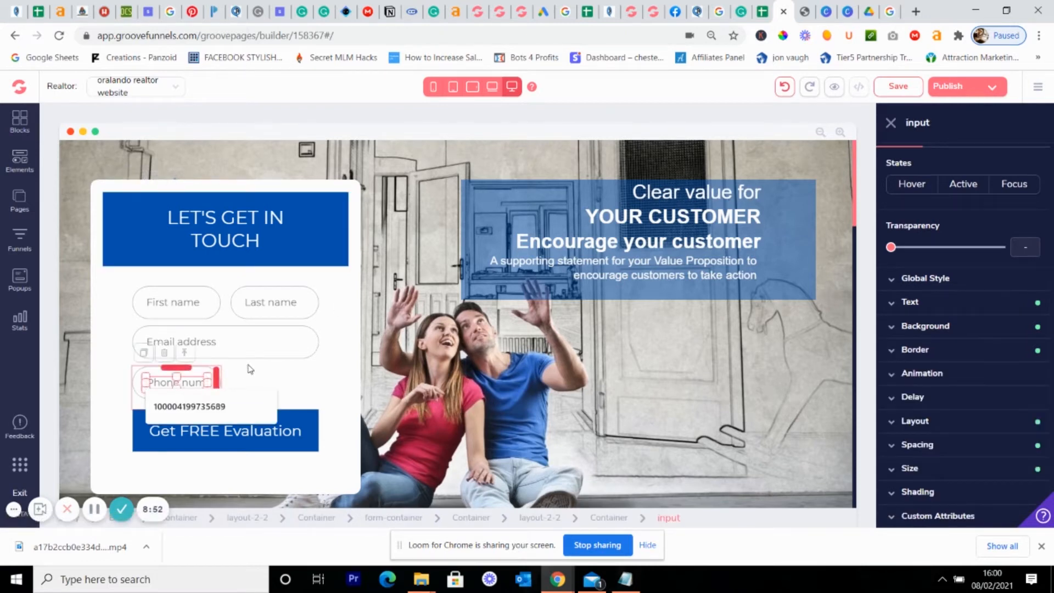
pyautogui.click(180, 364)
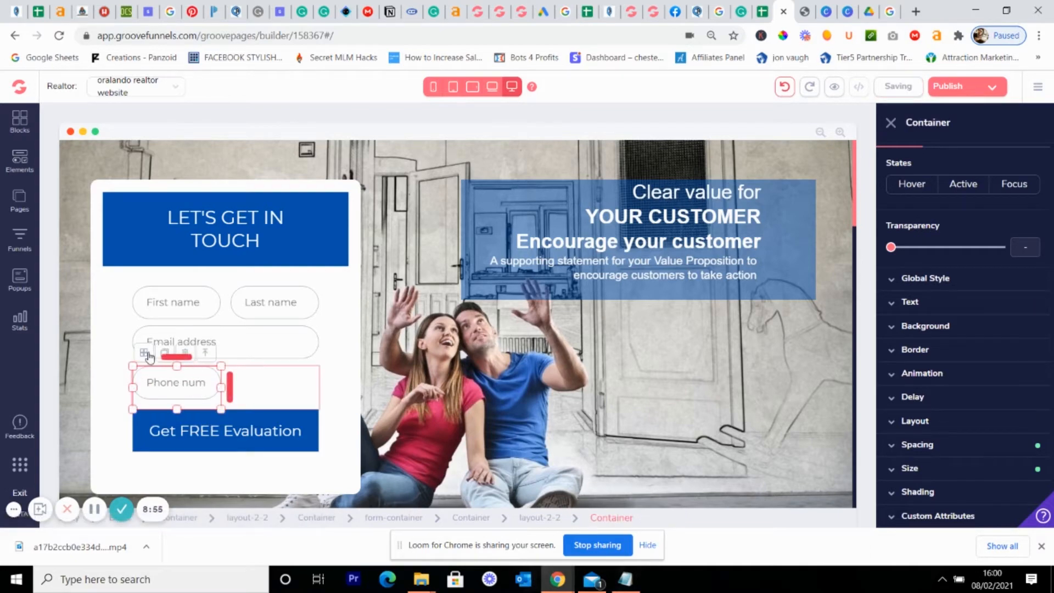
pyautogui.click(185, 353)
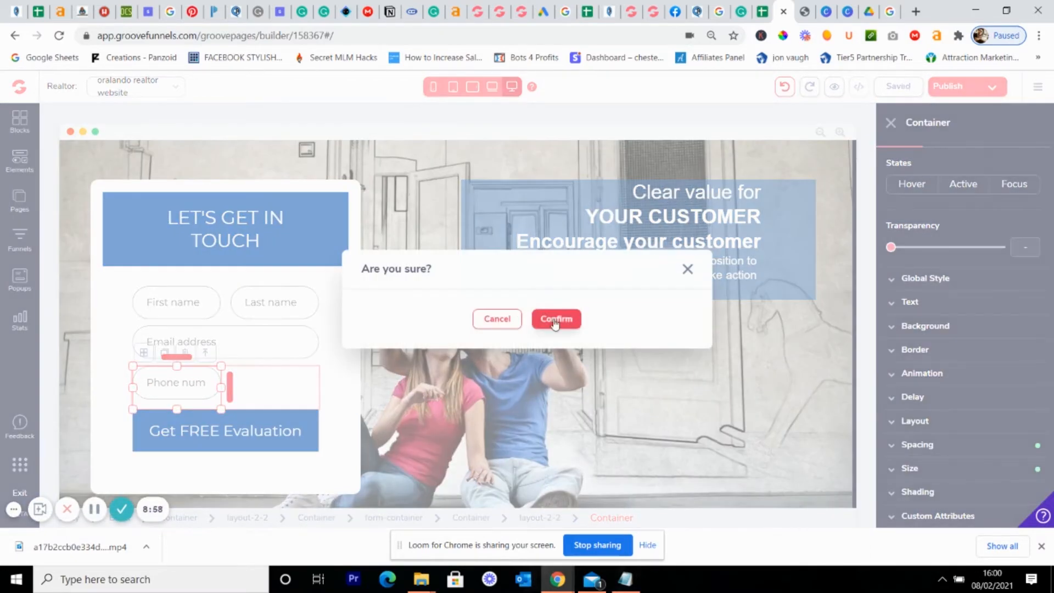
pyautogui.click(556, 318)
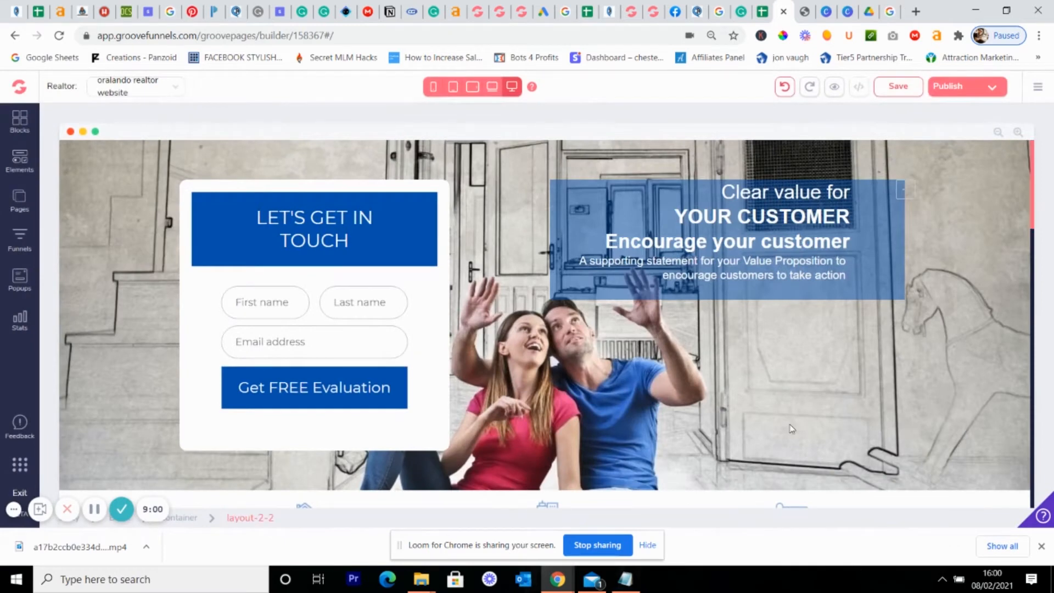
pyautogui.click(785, 87)
pyautogui.click(300, 438)
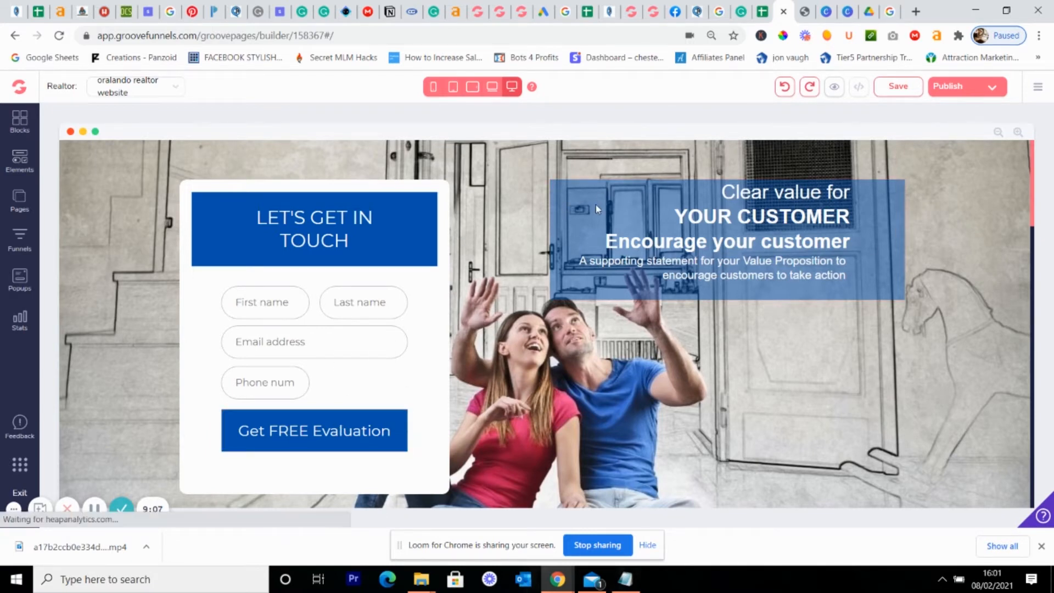
# Set the top and bottom margins of the hero's blue text container to 0.
pyautogui.click(642, 336)
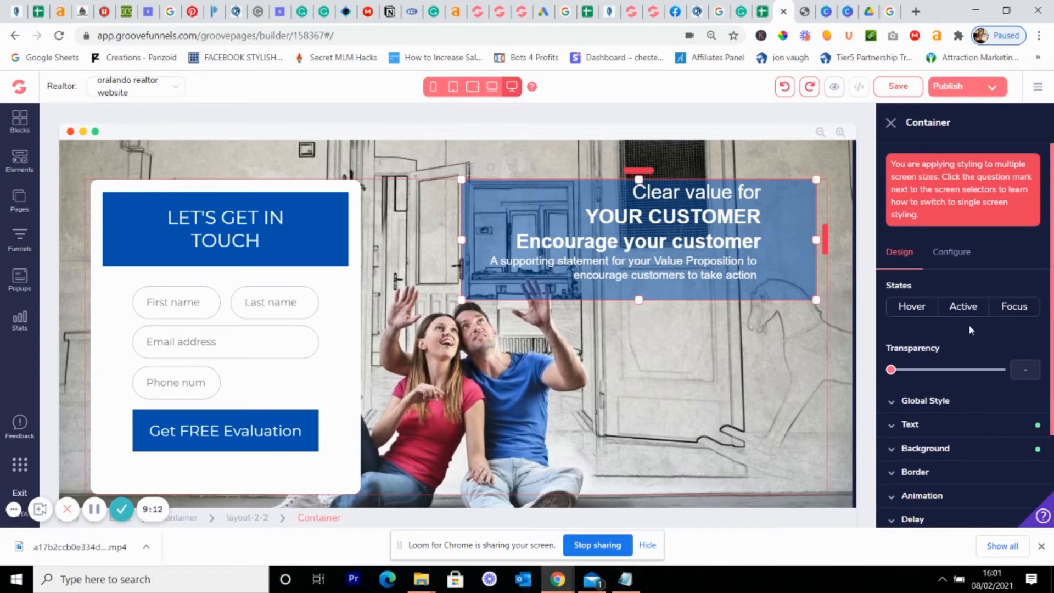
pyautogui.scroll(-2, 966, 351)
pyautogui.click(918, 446)
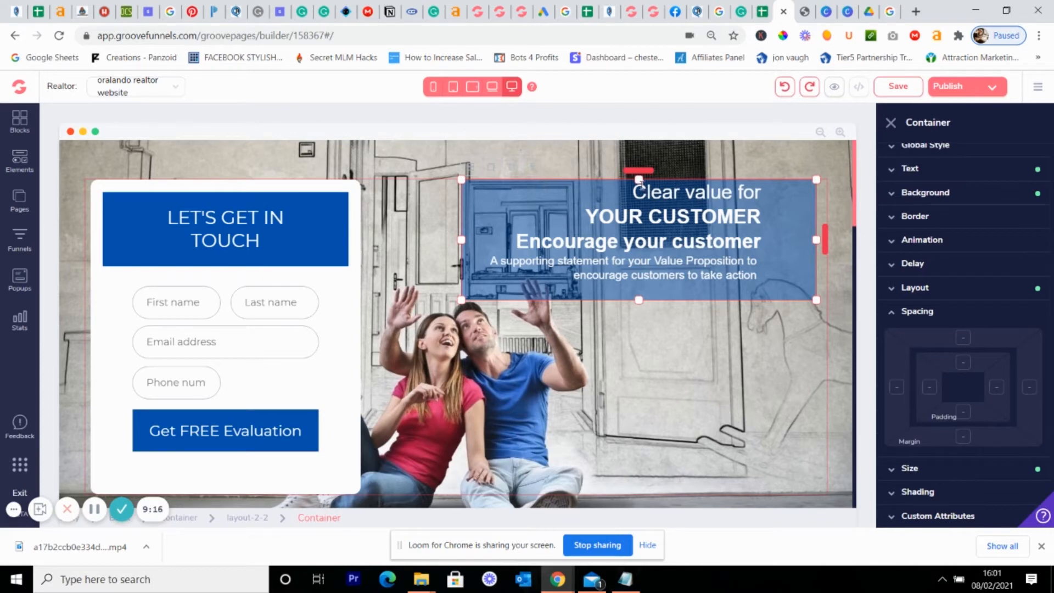
pyautogui.click(965, 338)
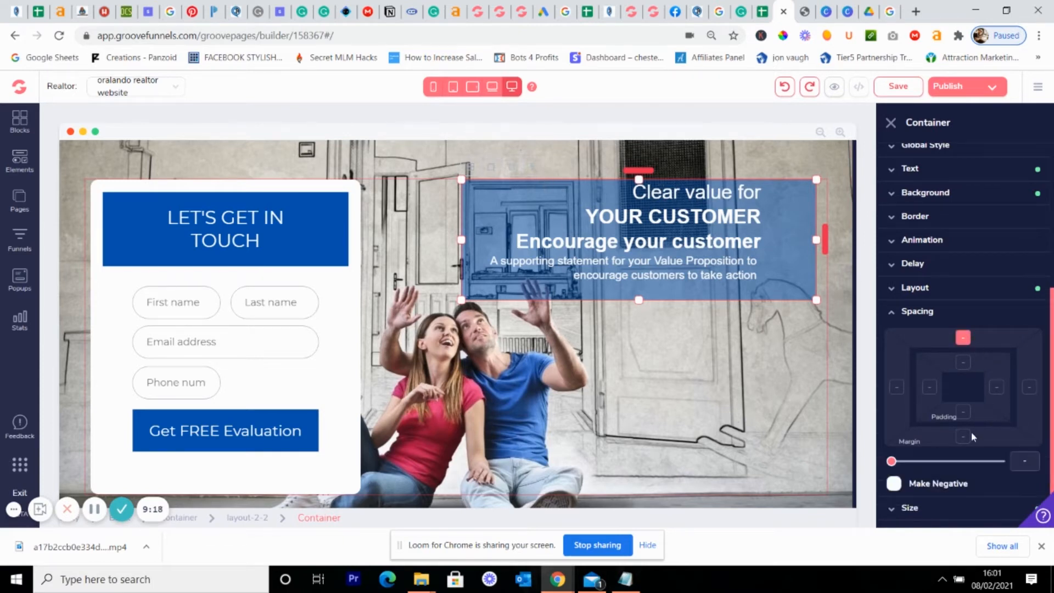
pyautogui.moveTo(892, 462)
pyautogui.mouseDown()
pyautogui.moveTo(921, 462)
pyautogui.moveTo(896, 462)
pyautogui.mouseUp()
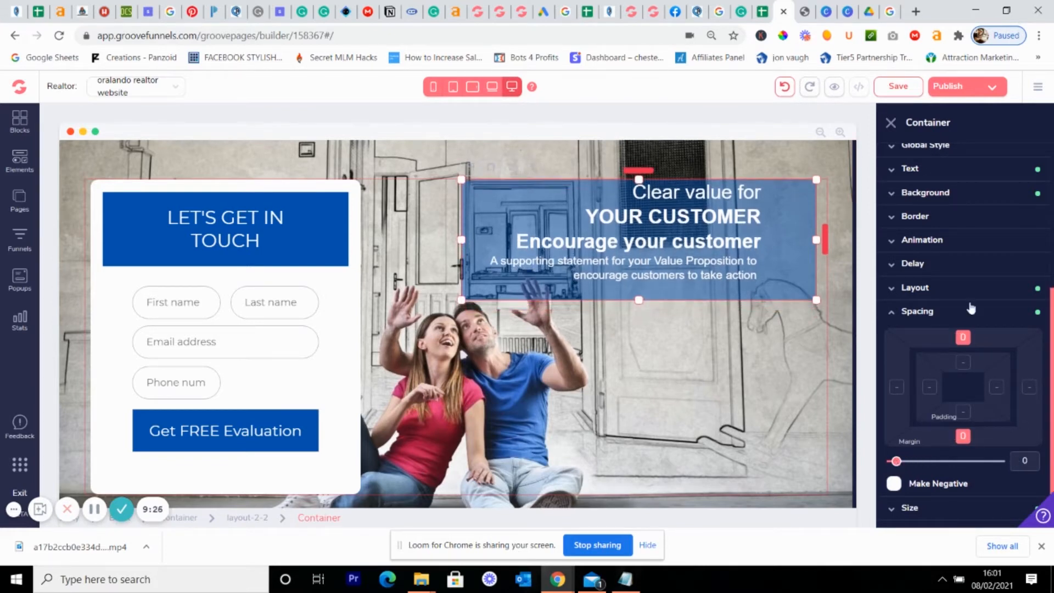
# Set the top and bottom padding of the hero's blue text container to 0.5rem.
pyautogui.click(962, 363)
pyautogui.click(963, 413)
pyautogui.moveTo(895, 465)
pyautogui.mouseDown()
pyautogui.moveTo(931, 464)
pyautogui.moveTo(907, 462)
pyautogui.mouseUp()
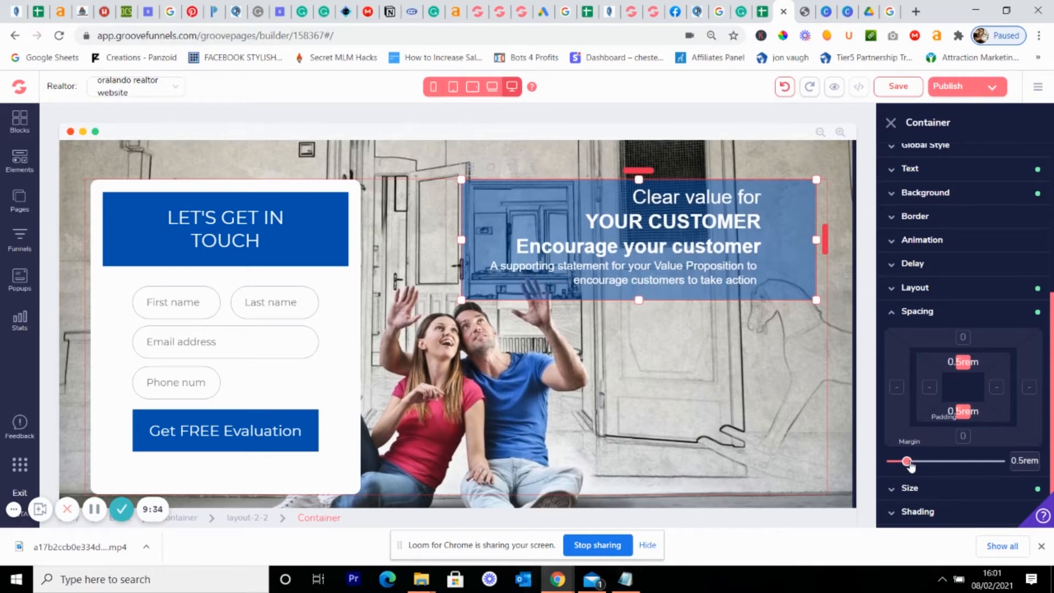
# Set the left and right padding of the hero's supporting statement text to 0.75rem.
pyautogui.click(804, 269)
pyautogui.scroll(-3, 952, 442)
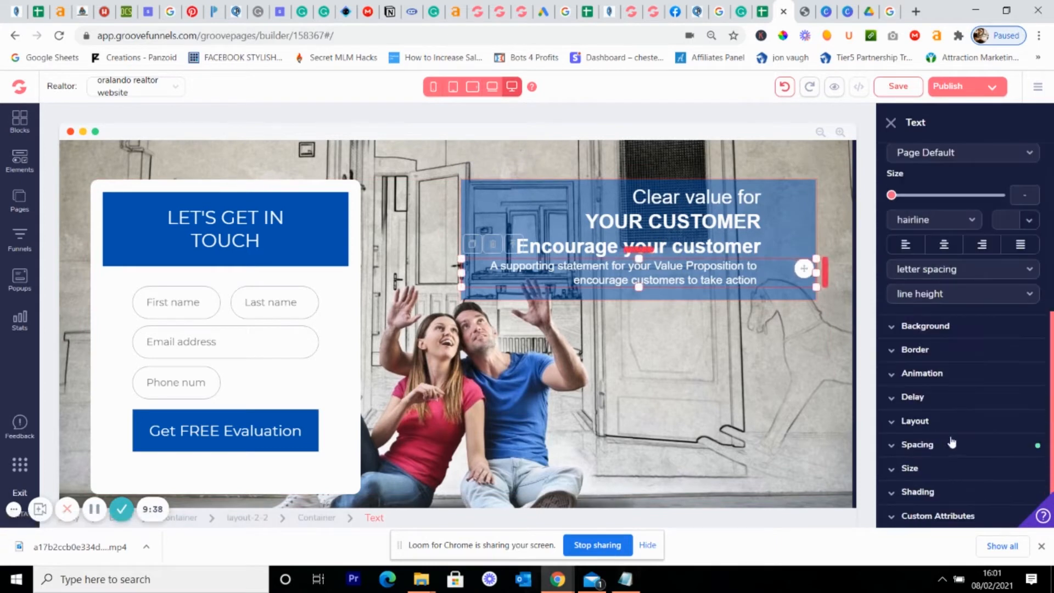
pyautogui.click(929, 445)
pyautogui.scroll(-3, 955, 428)
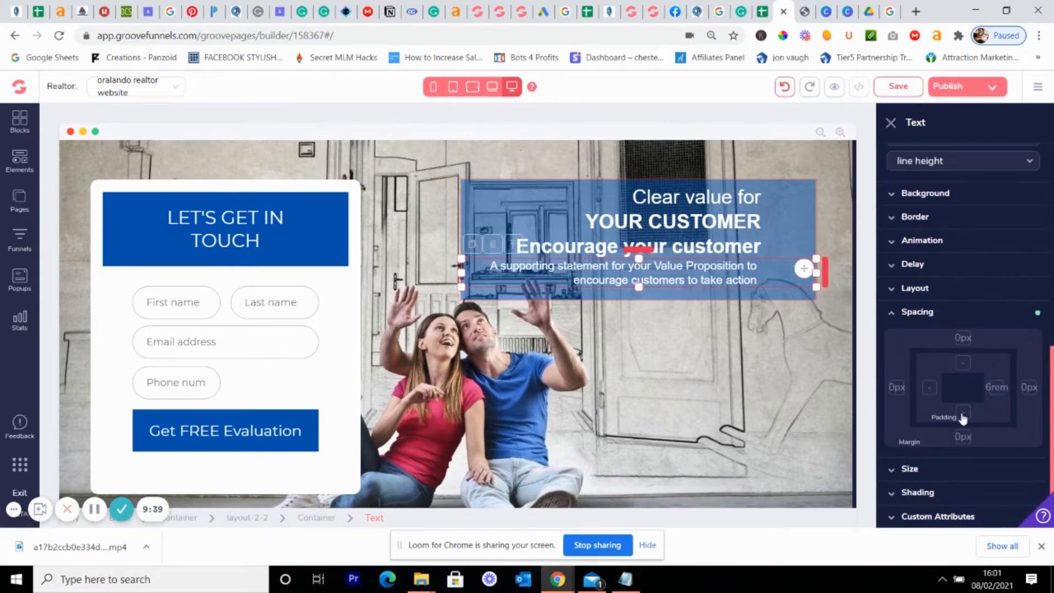
pyautogui.click(931, 388)
pyautogui.click(998, 388)
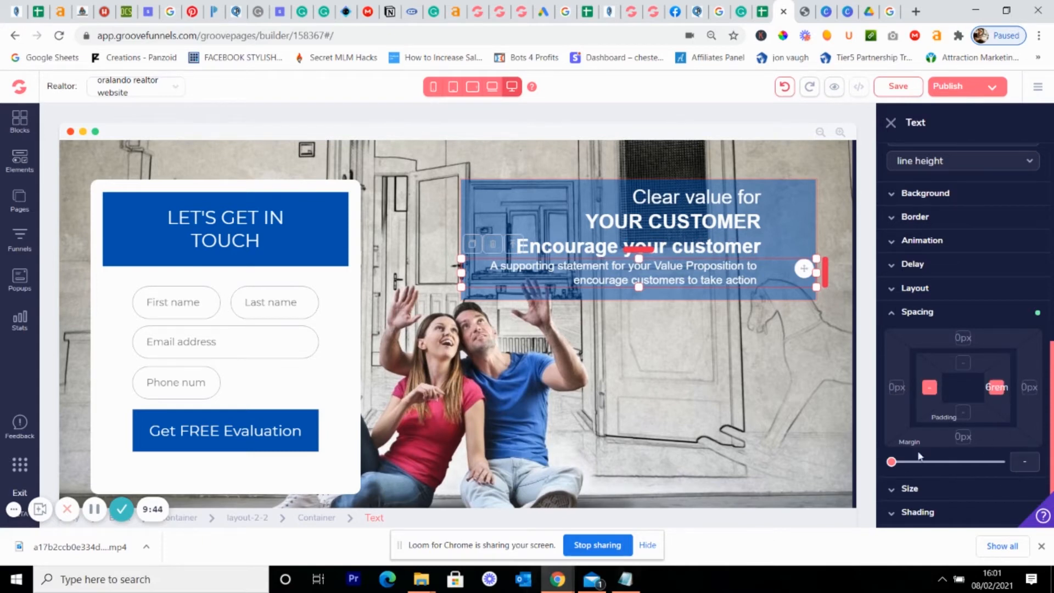
pyautogui.moveTo(892, 463)
pyautogui.mouseDown()
pyautogui.moveTo(935, 464)
pyautogui.moveTo(912, 463)
pyautogui.mouseUp()
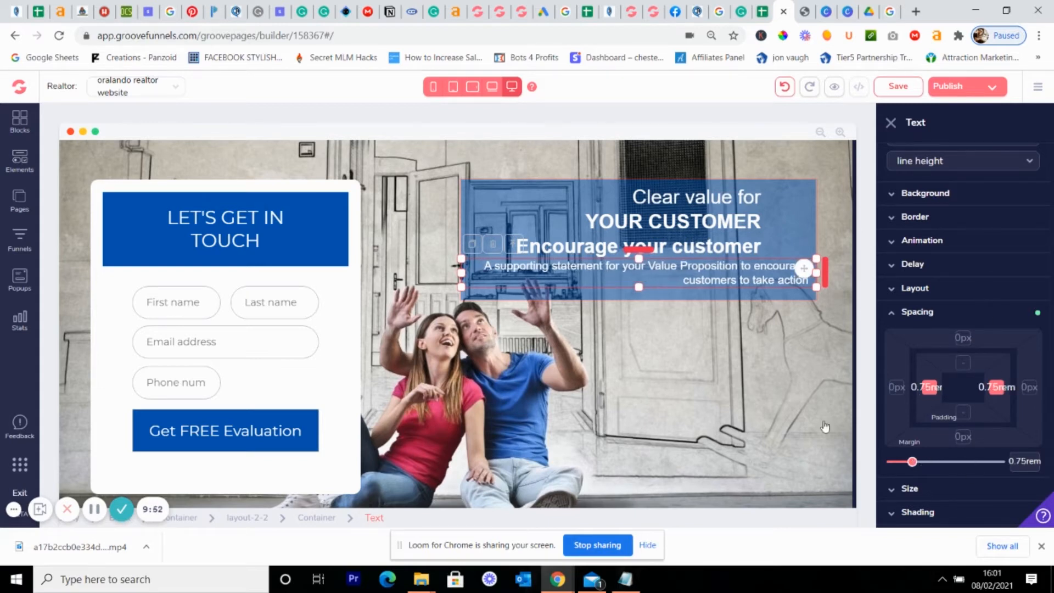
# Examine the background settings of the hero's blue text container.
pyautogui.click(807, 370)
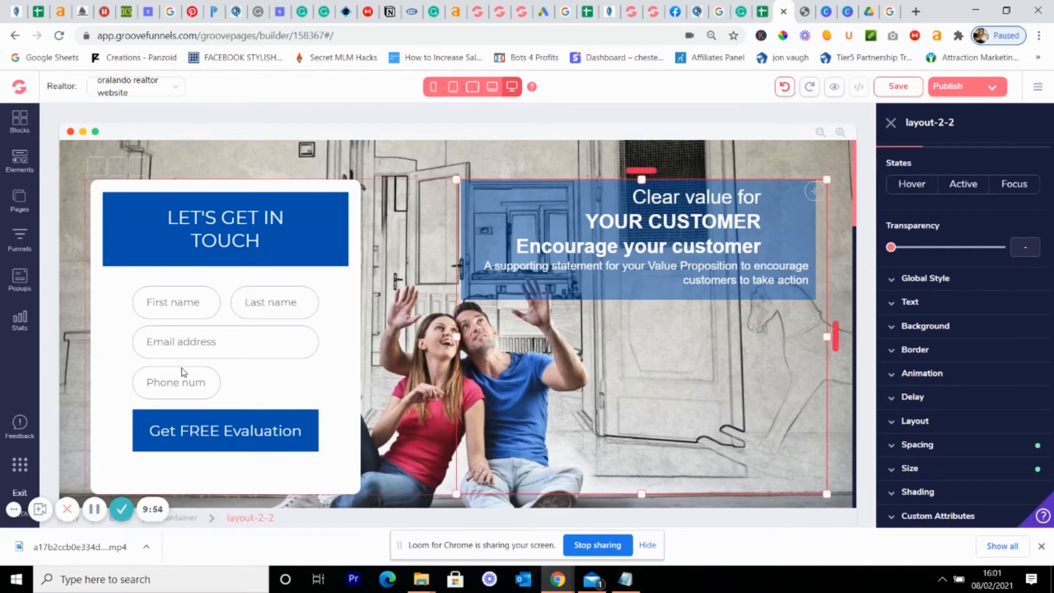
pyautogui.click(483, 195)
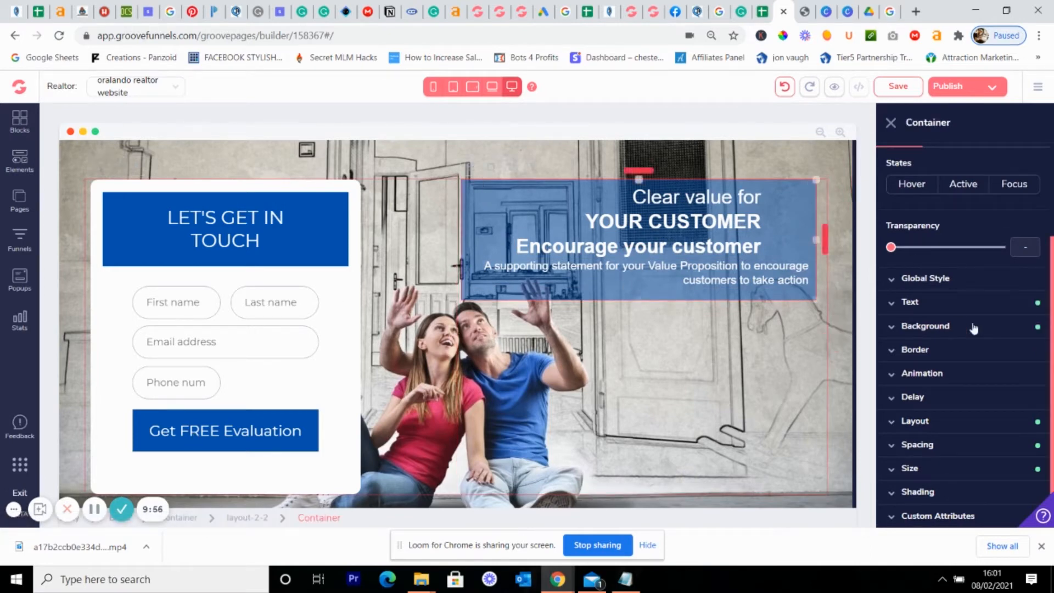
pyautogui.click(945, 327)
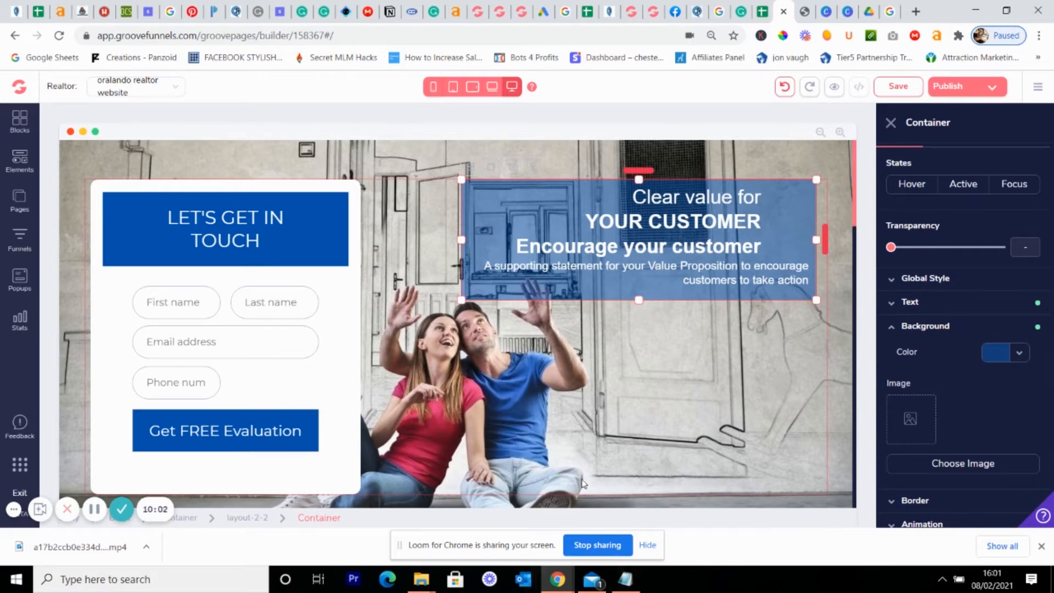
# Examine the first "Your Strong Point" heading and the middle column's container in the section below the hero.
pyautogui.scroll(-3, 645, 338)
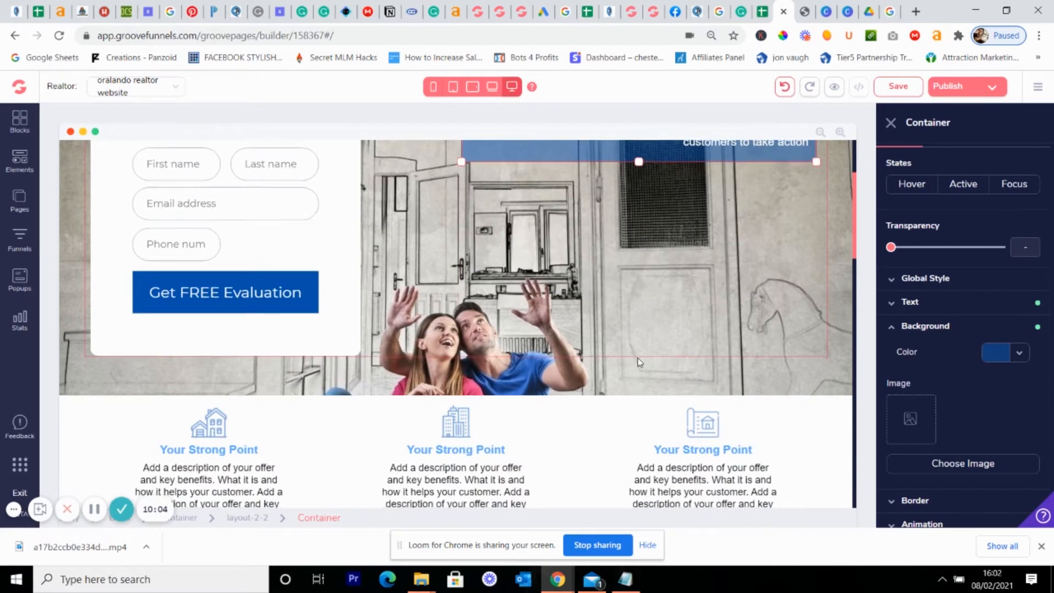
pyautogui.scroll(-4, 642, 362)
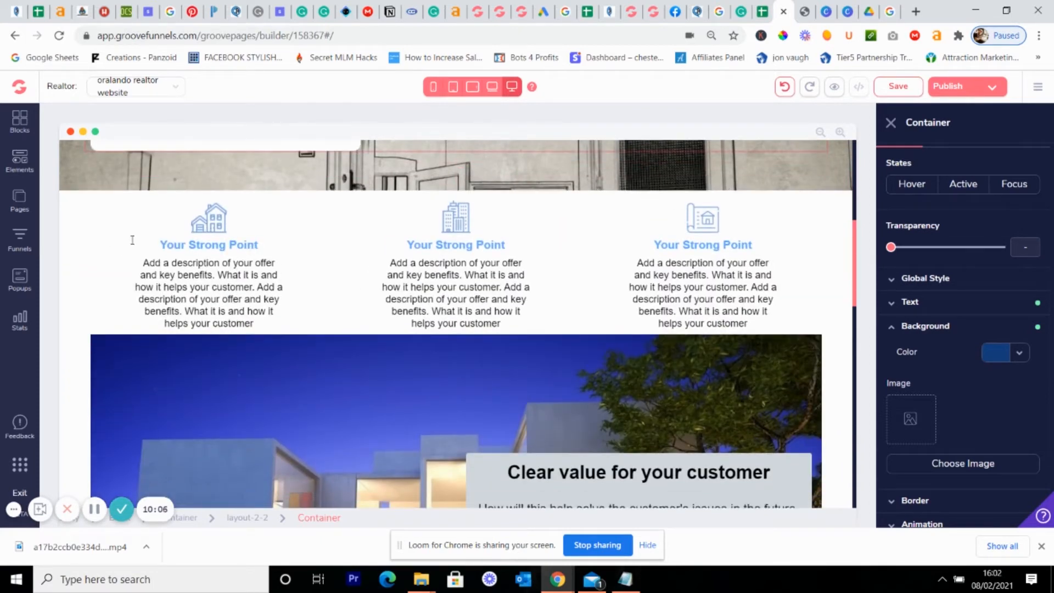
pyautogui.click(265, 242)
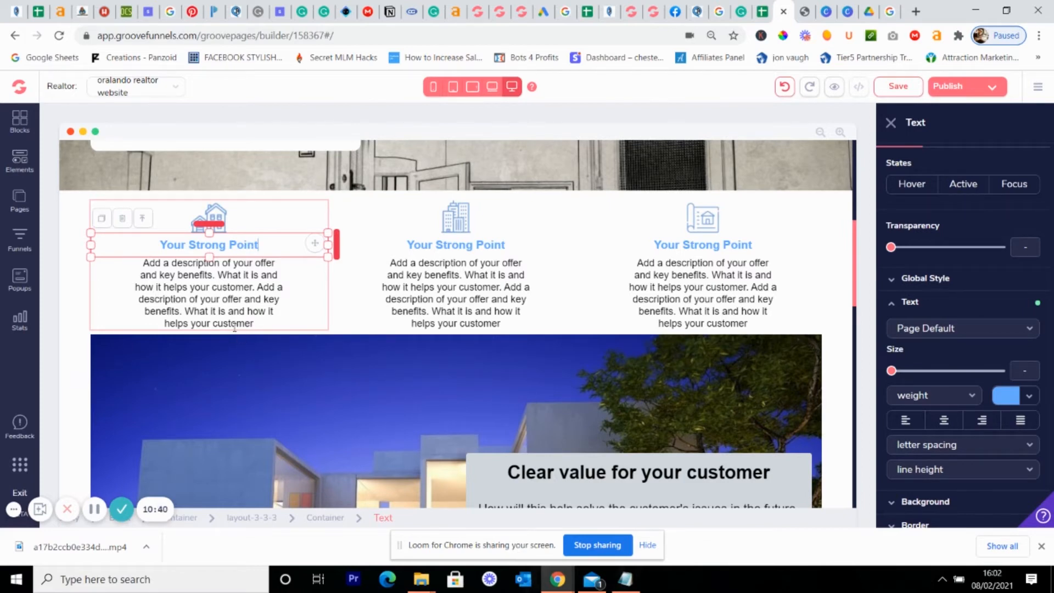
pyautogui.click(356, 221)
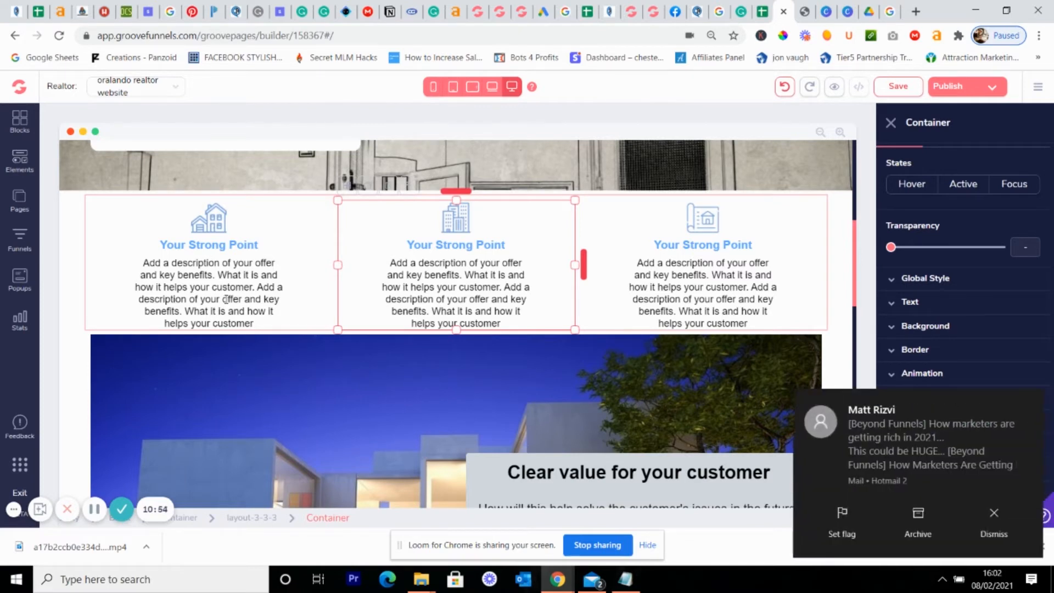
# Replace the first column's "Your Strong Point" heading with "Individual as you are".
pyautogui.click(1028, 403)
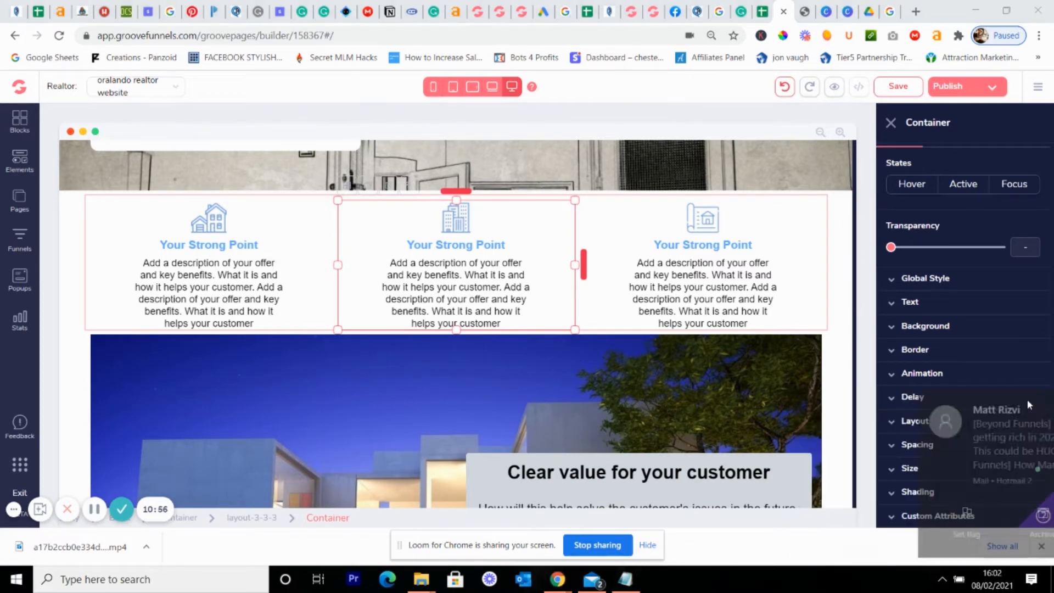
pyautogui.click(160, 374)
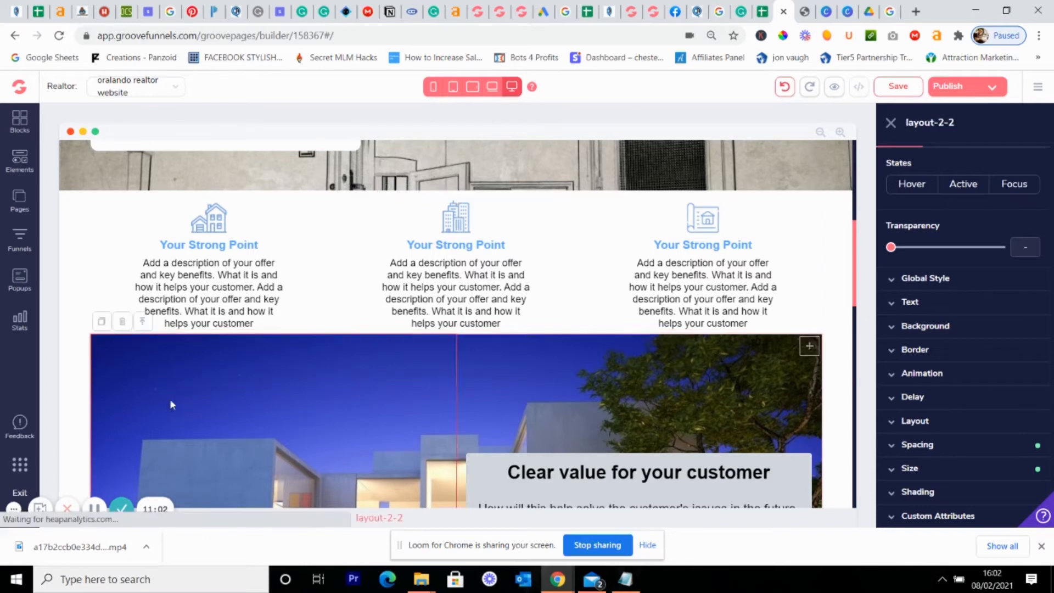
pyautogui.click(190, 273)
pyautogui.doubleClick(253, 245)
pyautogui.click(257, 245)
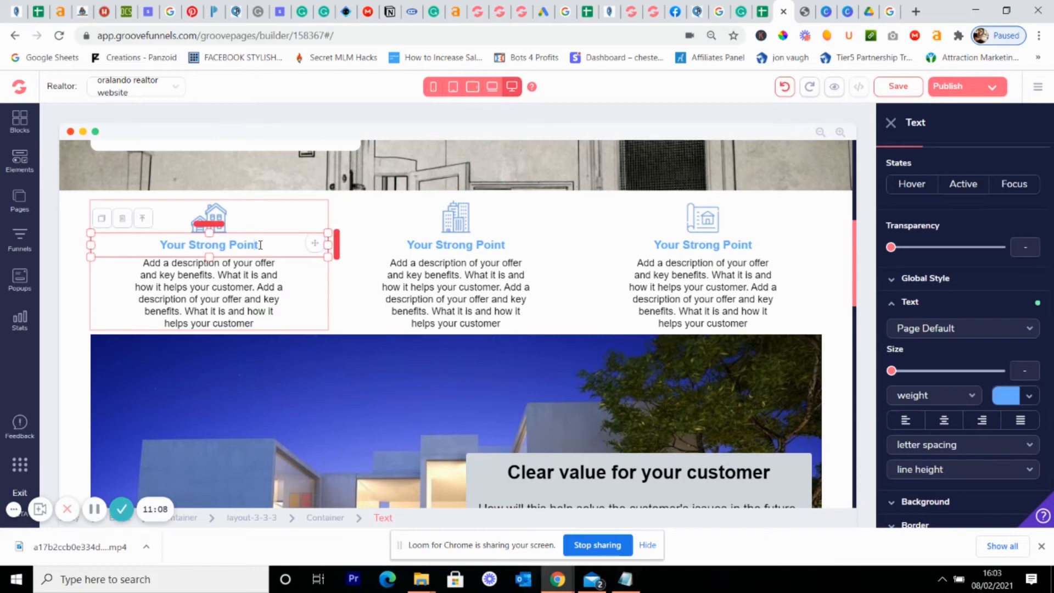
pyautogui.press('BackSpace')
pyautogui.press('BackSpace')
pyautogui.press('BackSpace')
pyautogui.press('BackSpace')
pyautogui.press('BackSpace')
pyautogui.press('BackSpace')
pyautogui.press('BackSpace')
pyautogui.press('BackSpace')
pyautogui.press('BackSpace')
pyautogui.press('BackSpace')
pyautogui.press('BackSpace')
pyautogui.press('BackSpace')
pyautogui.press('BackSpace')
pyautogui.press('BackSpace')
pyautogui.press('BackSpace')
pyautogui.press('BackSpace')
pyautogui.press('BackSpace')
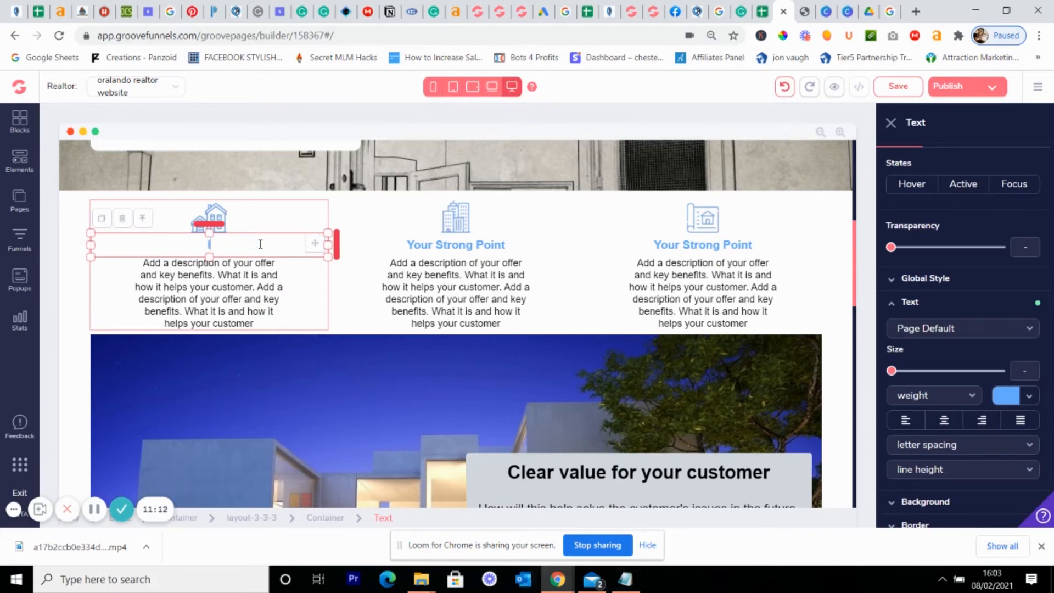
pyautogui.write('Indivual as you are')
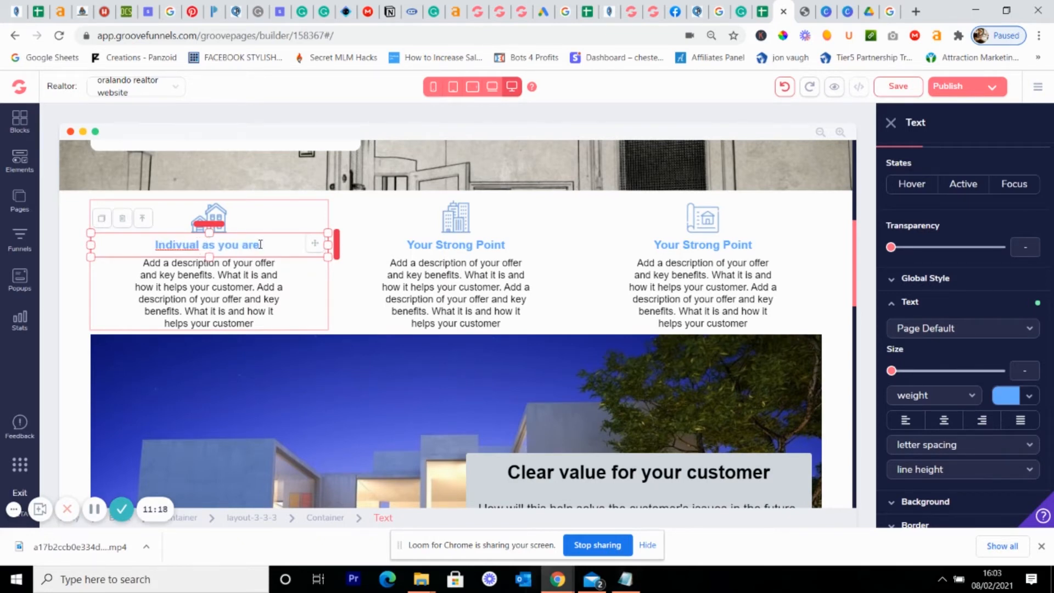
pyautogui.rightClick(172, 248)
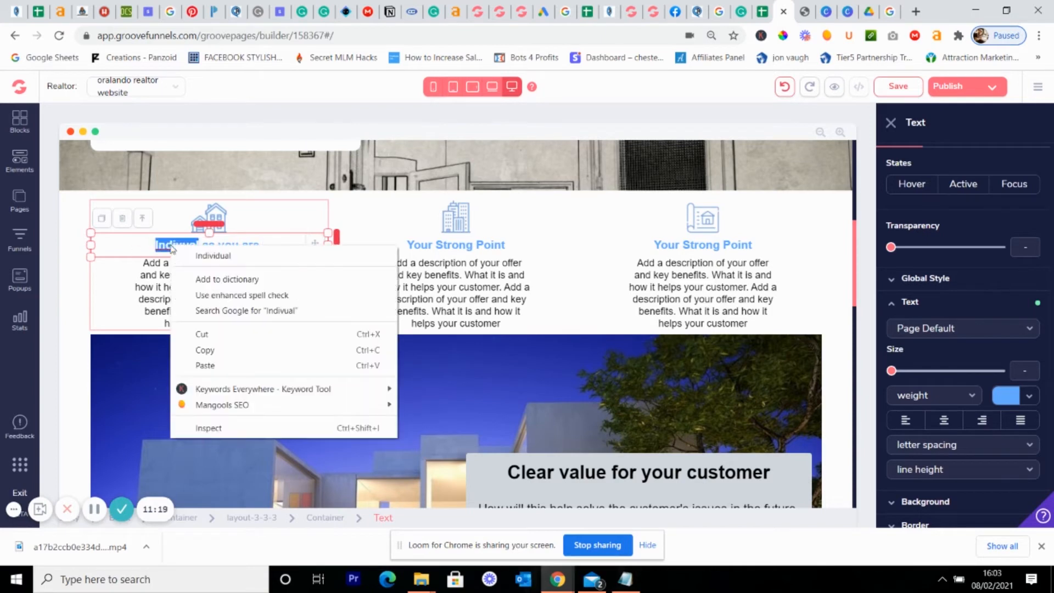
pyautogui.click(199, 254)
pyautogui.click(281, 243)
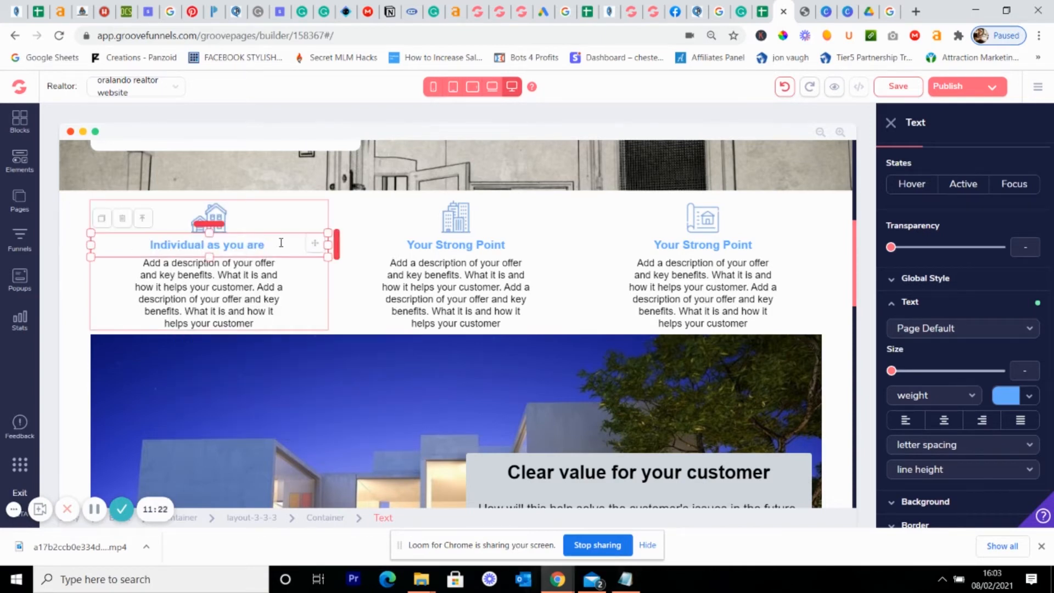
# Restore the first column's heading text to "Your Strong Point".
pyautogui.moveTo(263, 245); pyautogui.dragTo(155, 250)
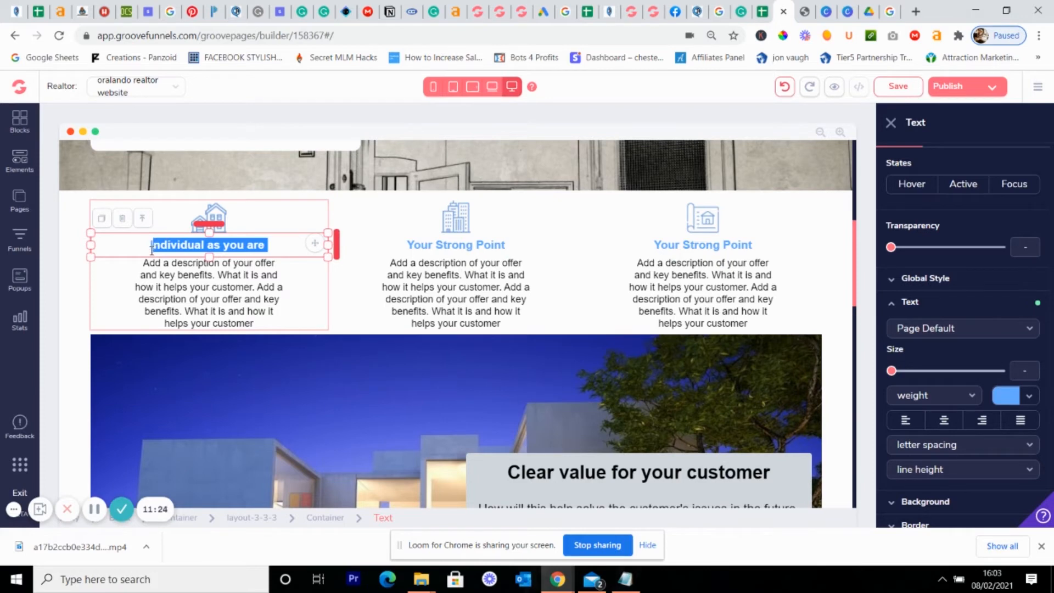
pyautogui.write('Yo')
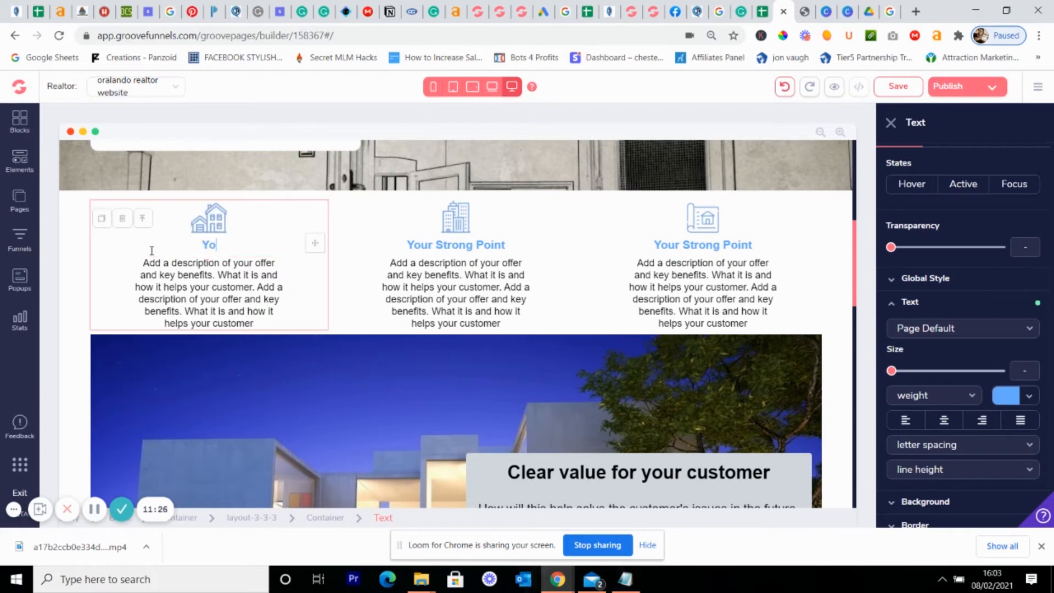
pyautogui.write('ur Strong Point')
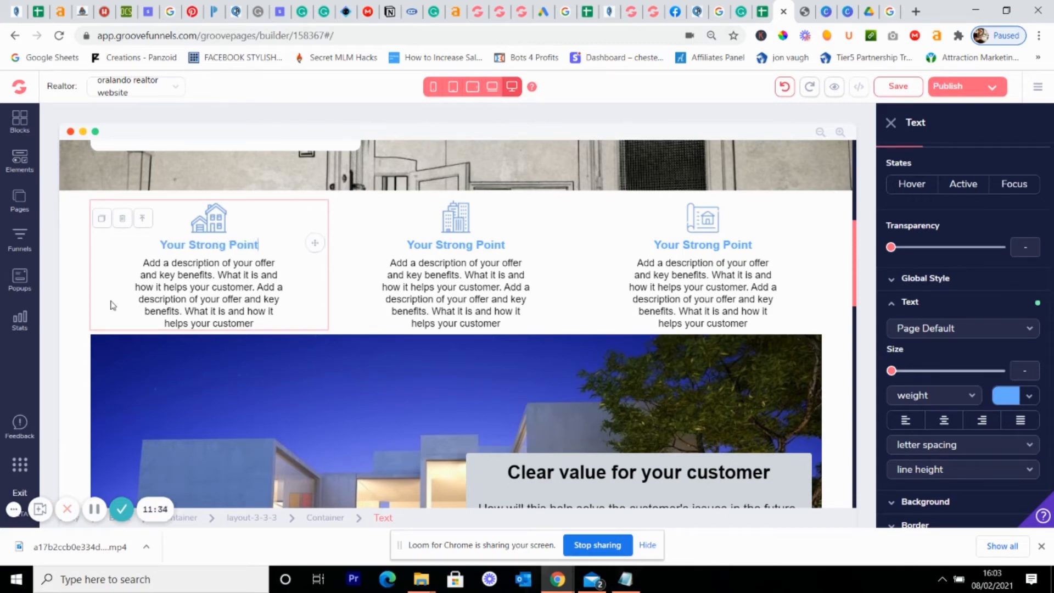
# Insert an empty one-column wireframe block below the three "Your Strong Point" columns and place a 2 Columns layout inside it.
pyautogui.click(80, 252)
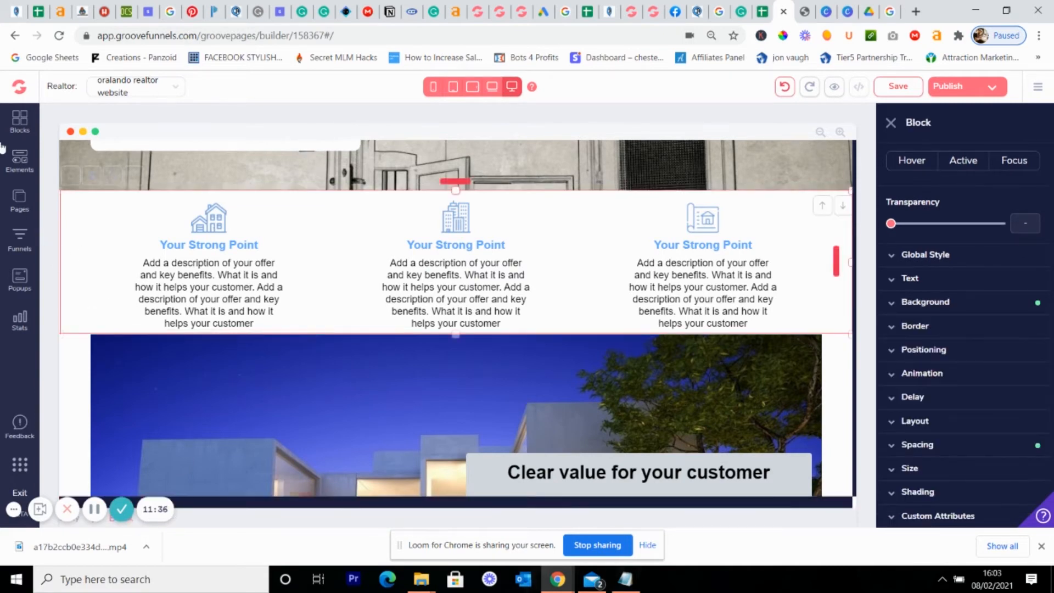
pyautogui.click(16, 121)
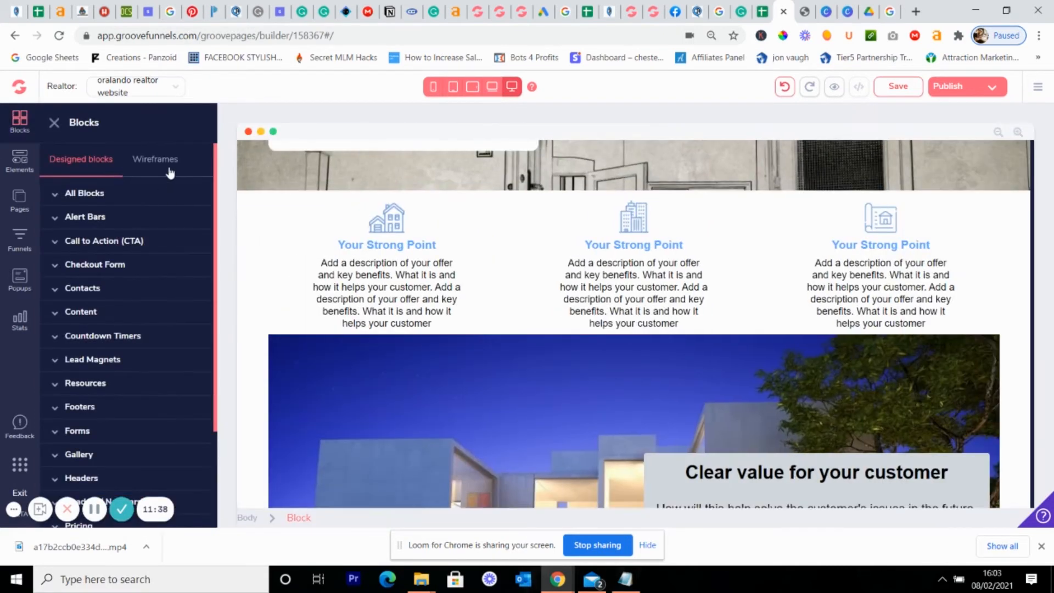
pyautogui.click(168, 168)
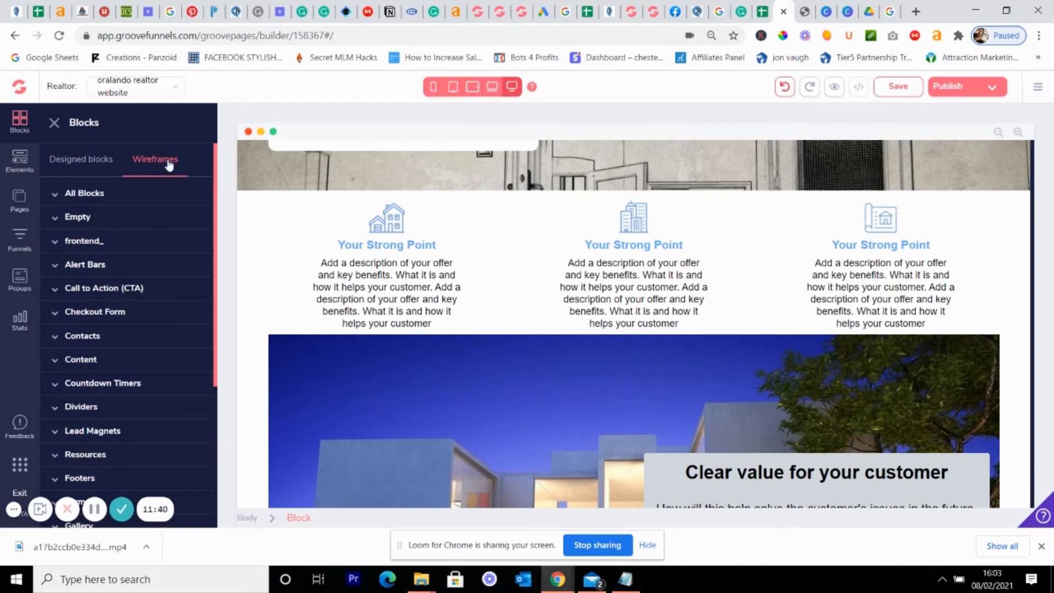
pyautogui.click(86, 219)
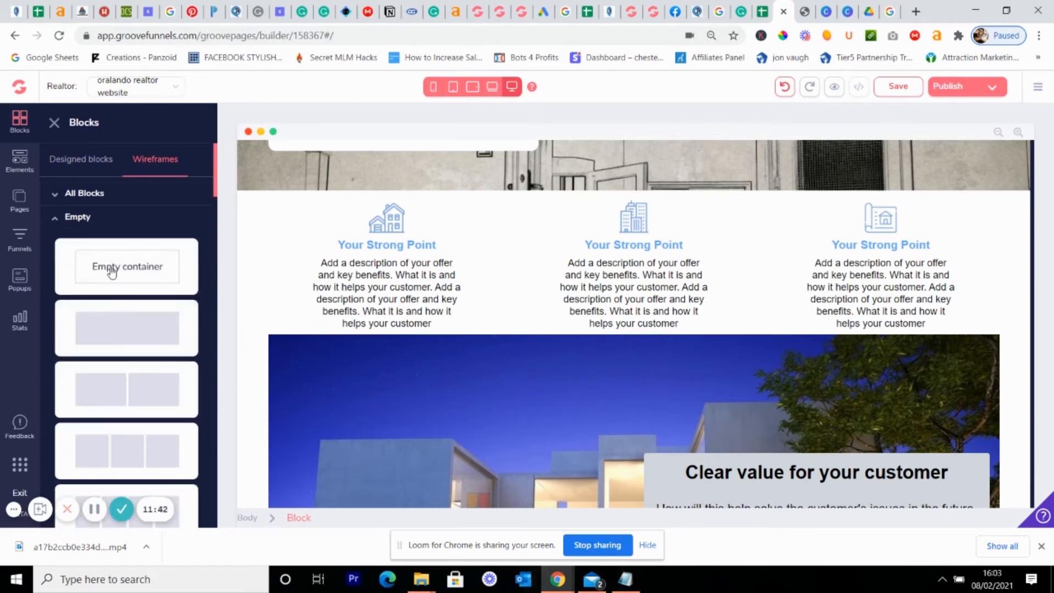
pyautogui.moveTo(124, 327); pyautogui.dragTo(542, 422)
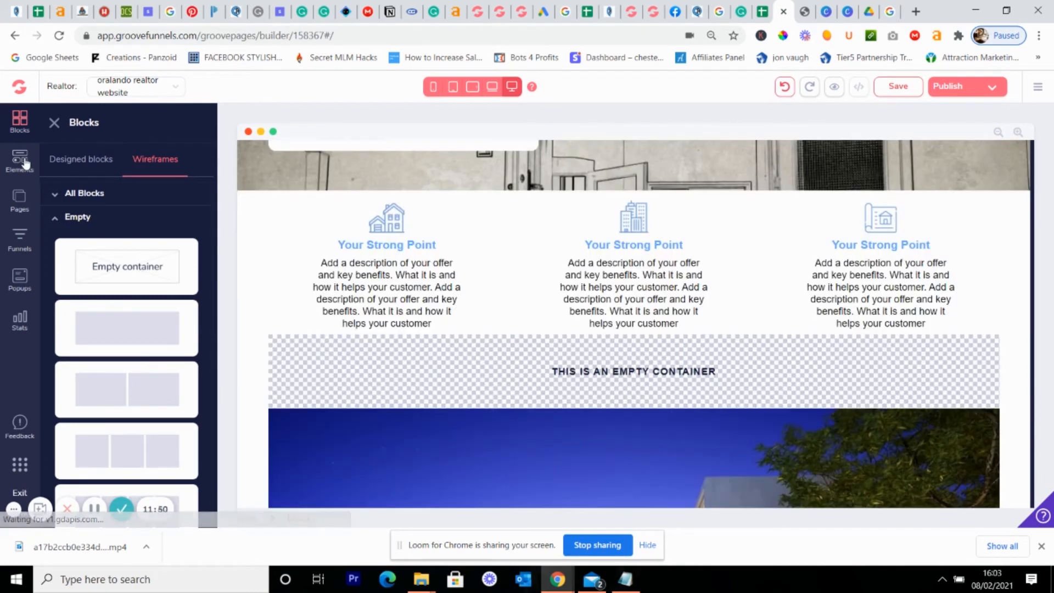
pyautogui.click(25, 162)
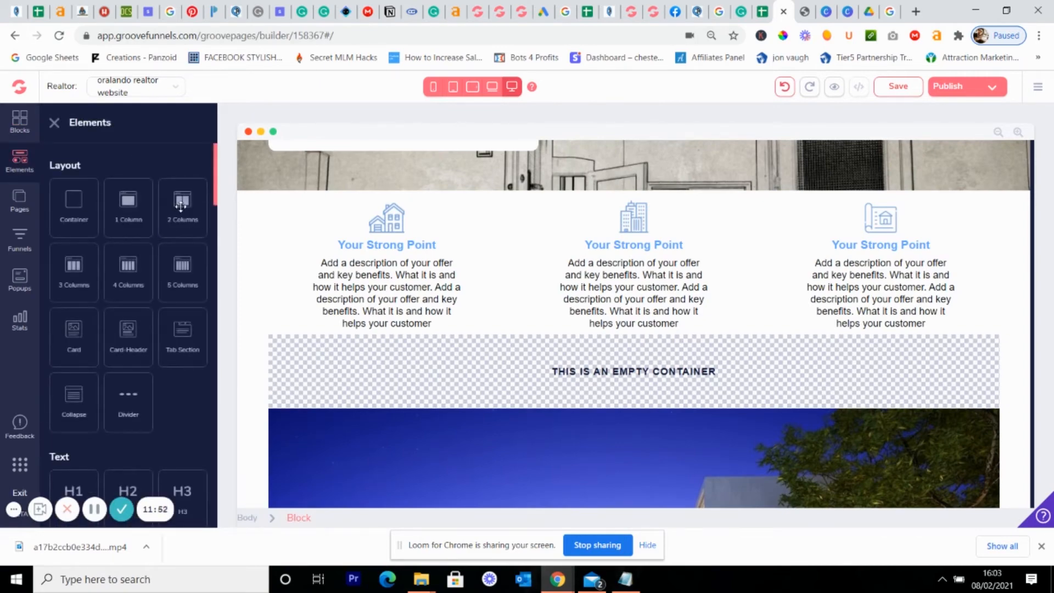
pyautogui.moveTo(181, 203); pyautogui.dragTo(546, 366)
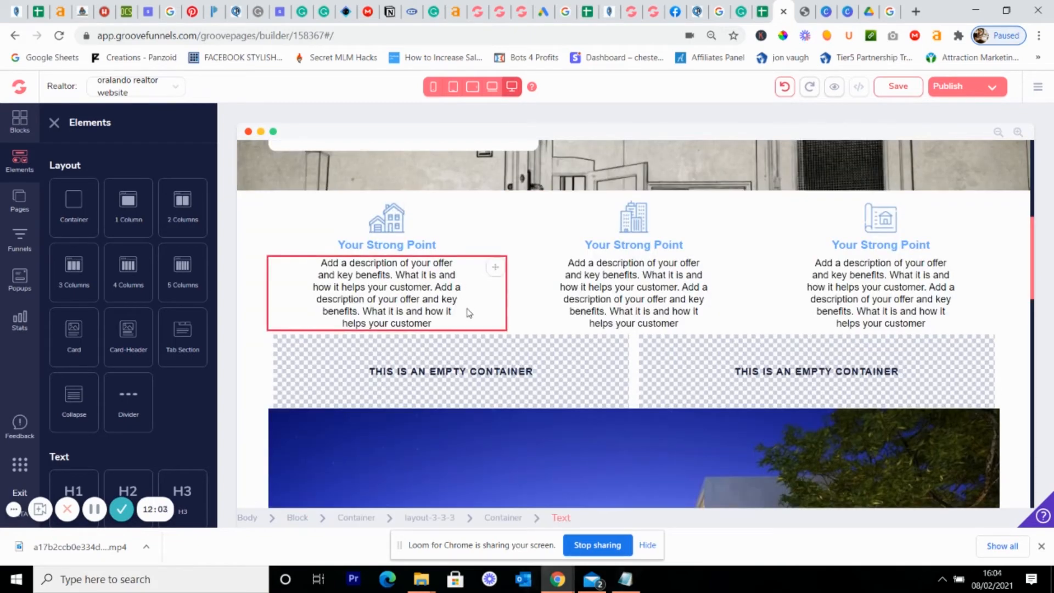
# Try to move the first column's description text down towards the empty two-column layout.
pyautogui.click(467, 312)
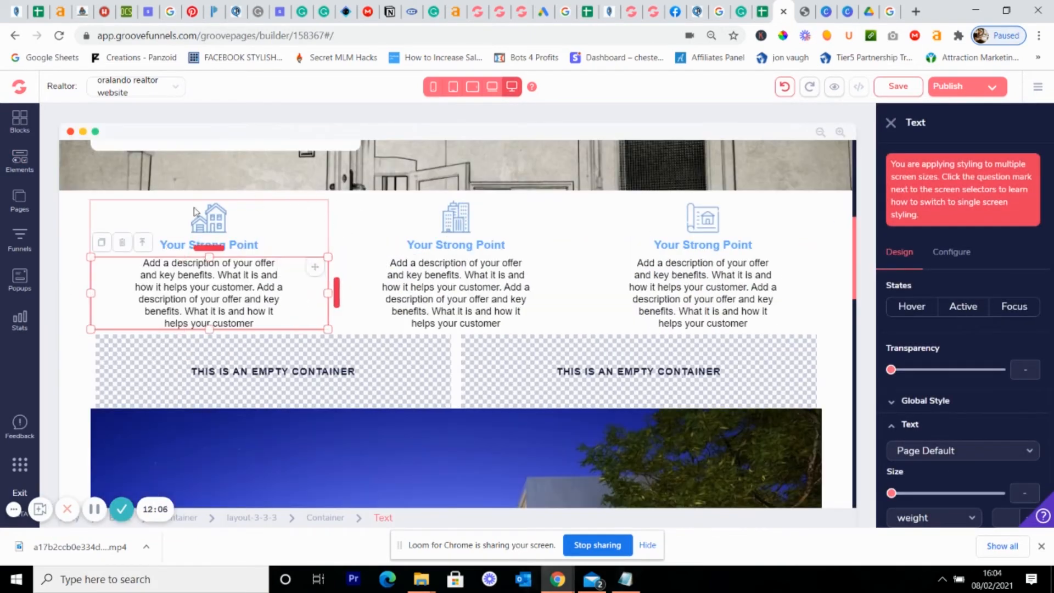
pyautogui.click(143, 243)
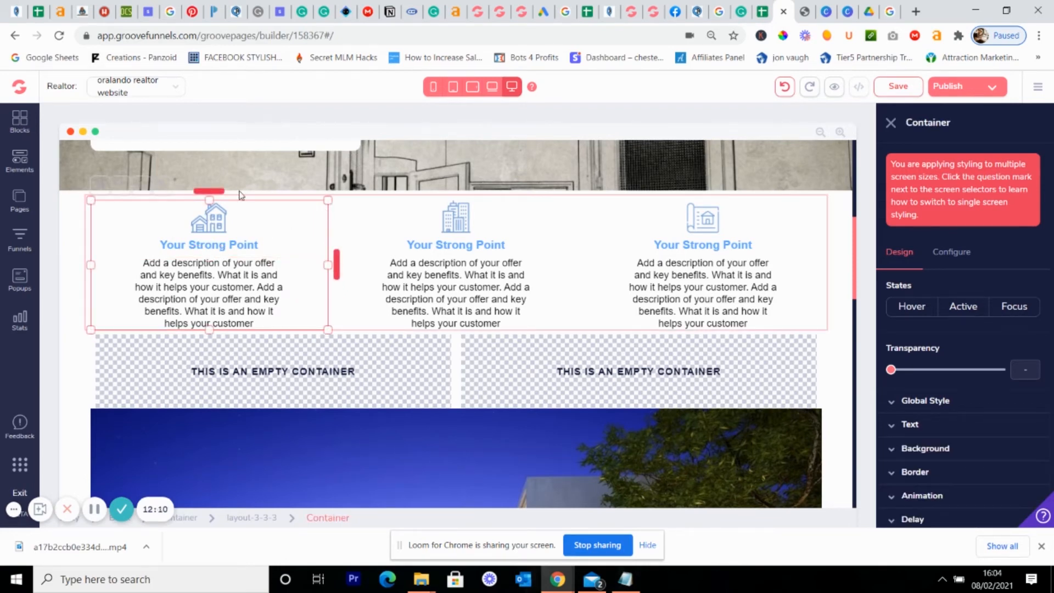
pyautogui.click(283, 310)
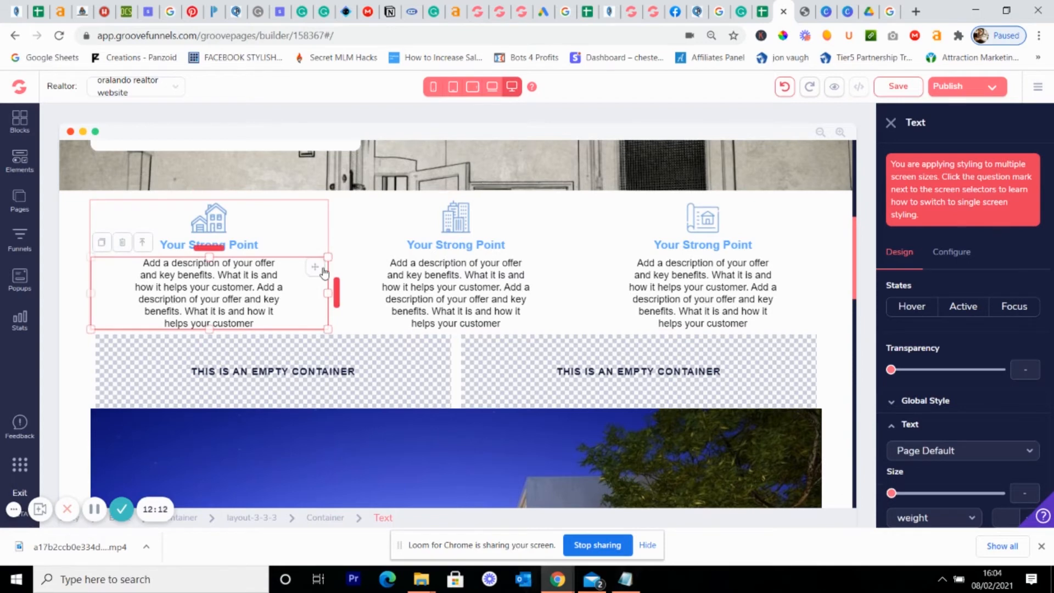
pyautogui.moveTo(315, 269); pyautogui.dragTo(384, 316)
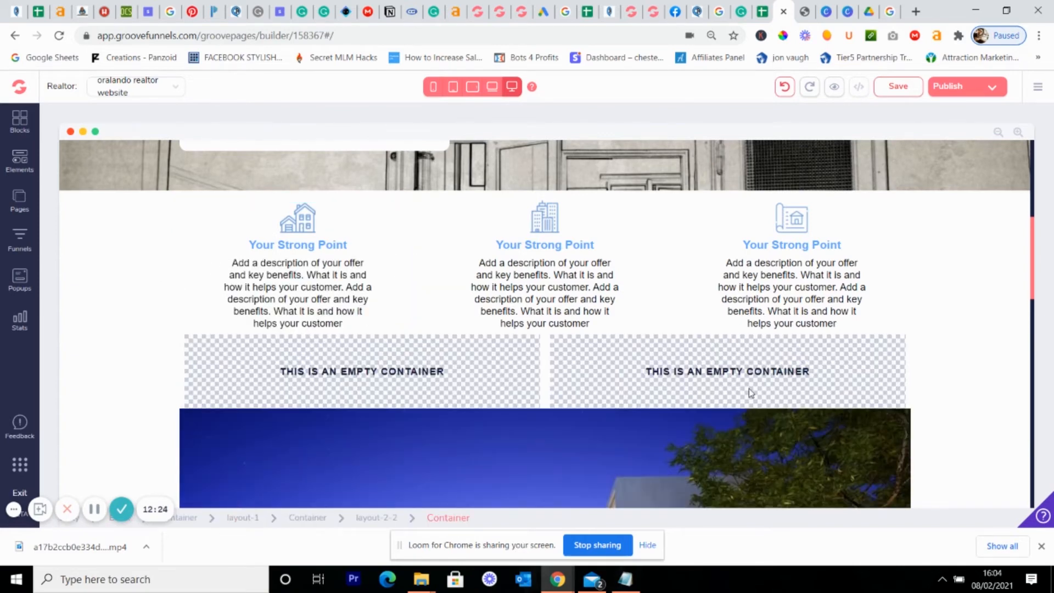
# Delete the empty two-column layout and the empty container that held it, confirming each removal.
pyautogui.click(678, 359)
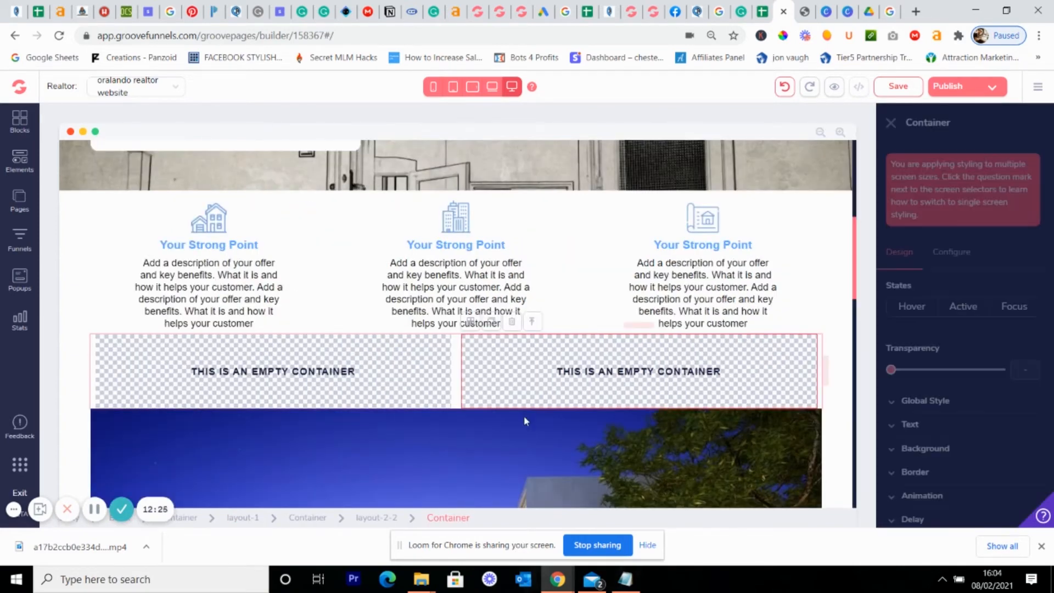
pyautogui.click(532, 323)
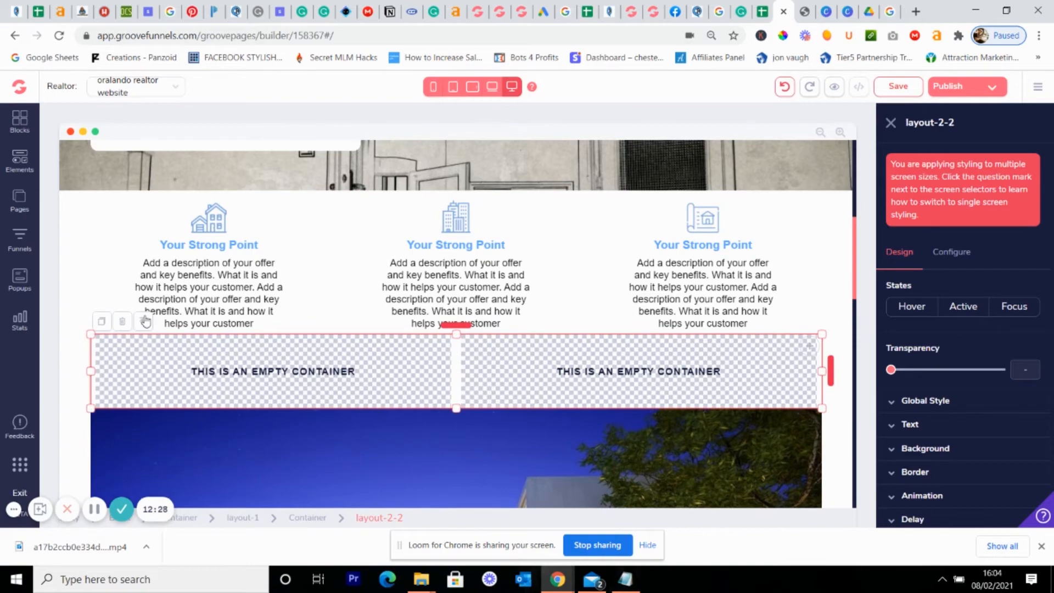
pyautogui.click(122, 321)
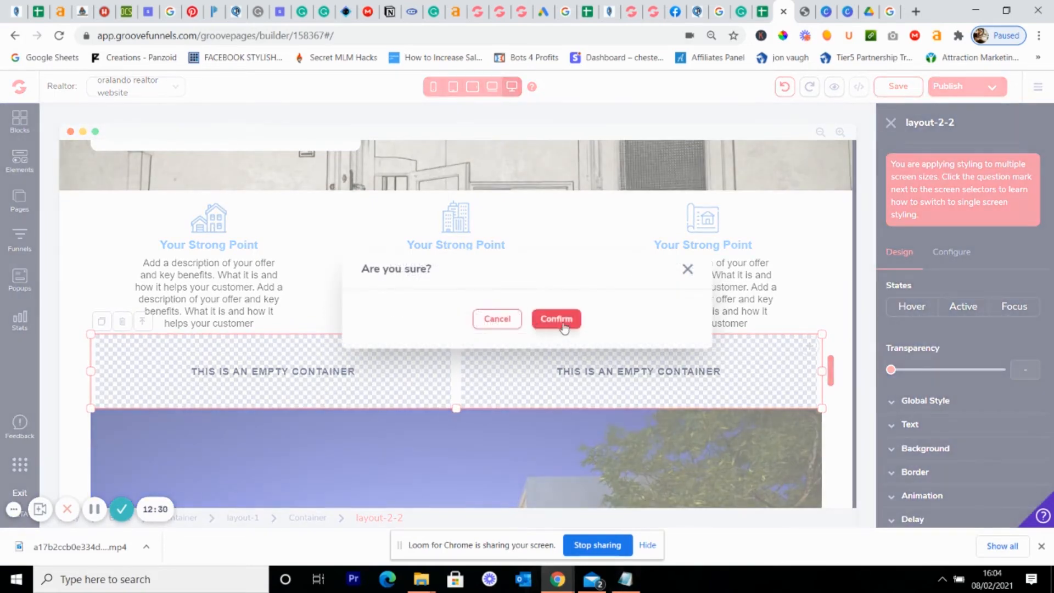
pyautogui.click(556, 319)
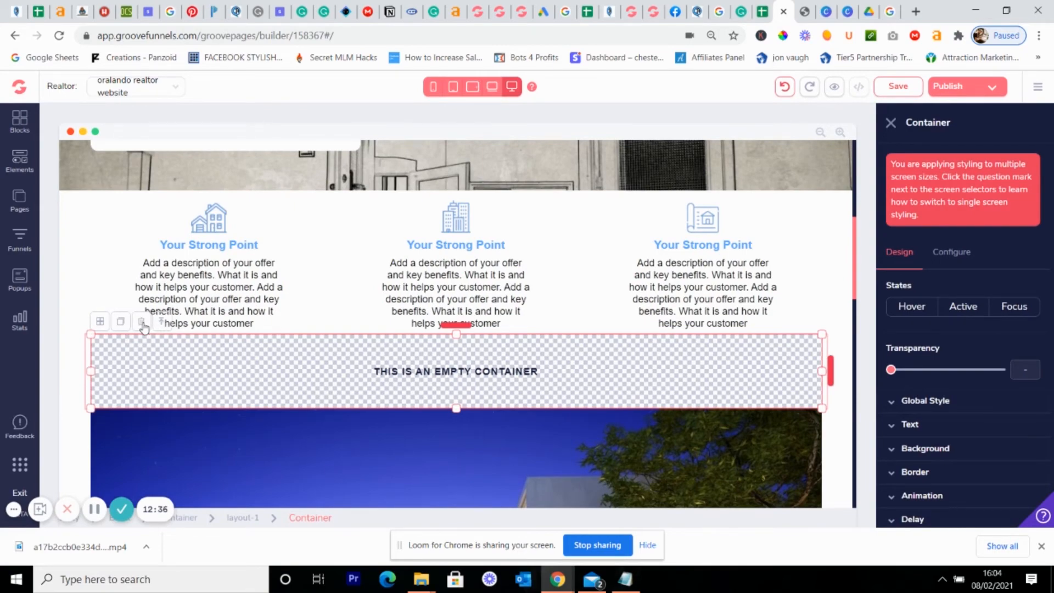
pyautogui.click(141, 323)
pyautogui.click(555, 317)
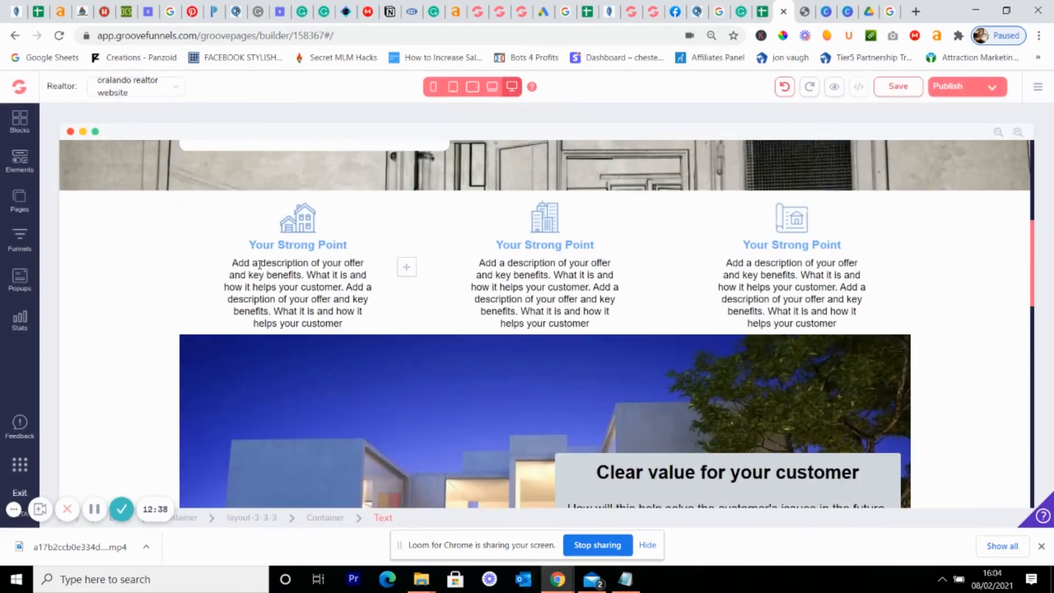
# Try to place a 2 Columns layout in the modern house image section.
pyautogui.scroll(-4, 332, 296)
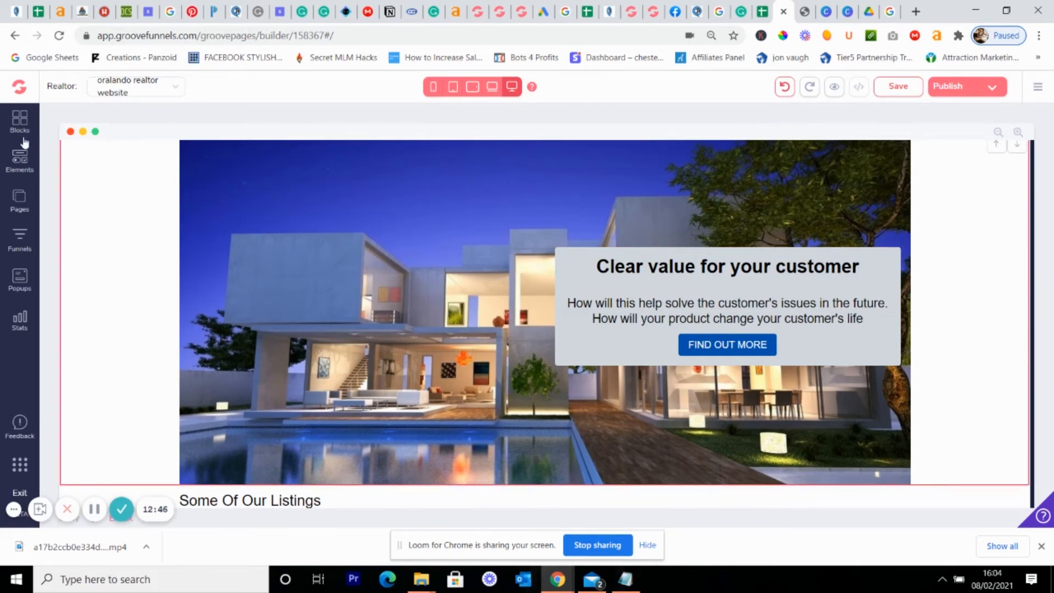
pyautogui.click(17, 120)
pyautogui.click(19, 162)
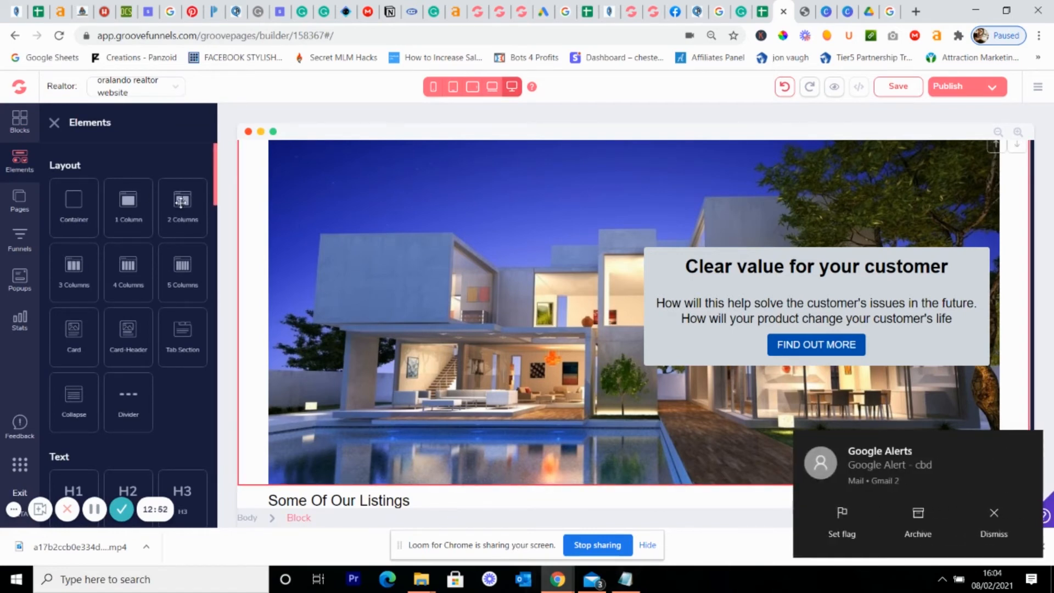
pyautogui.moveTo(181, 202); pyautogui.dragTo(634, 202)
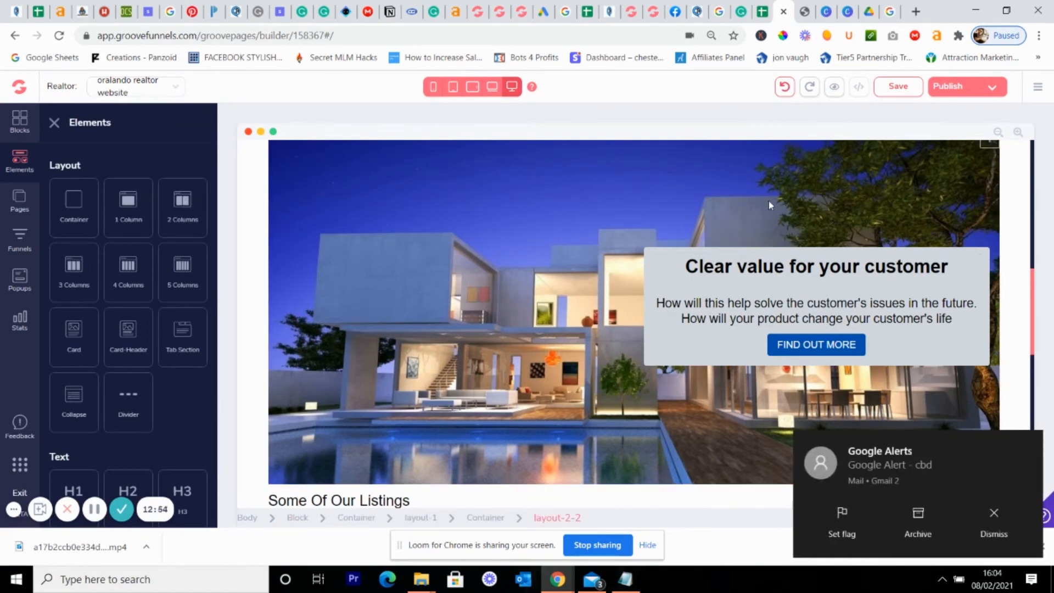
# Examine the spacing settings of the "Clear value for your customer" heading.
pyautogui.click(766, 282)
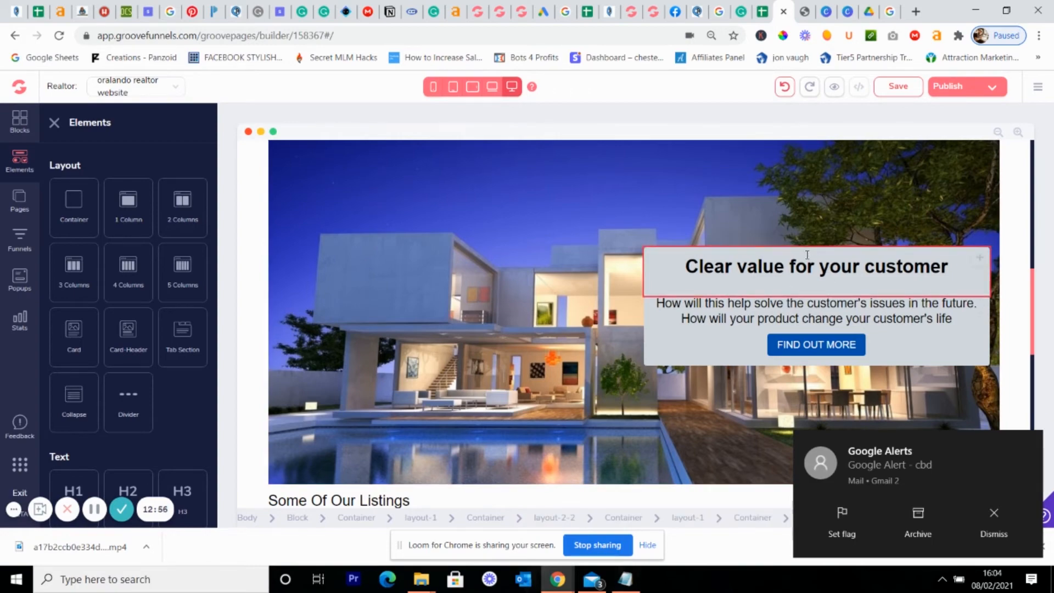
pyautogui.scroll(-5, 972, 330)
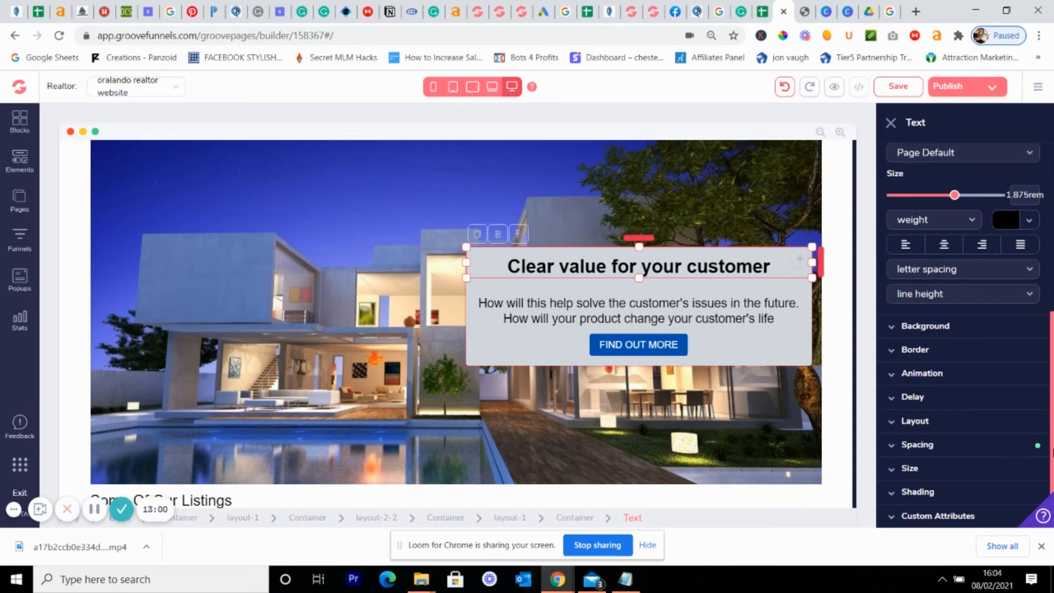
pyautogui.click(928, 446)
pyautogui.scroll(-2, 952, 404)
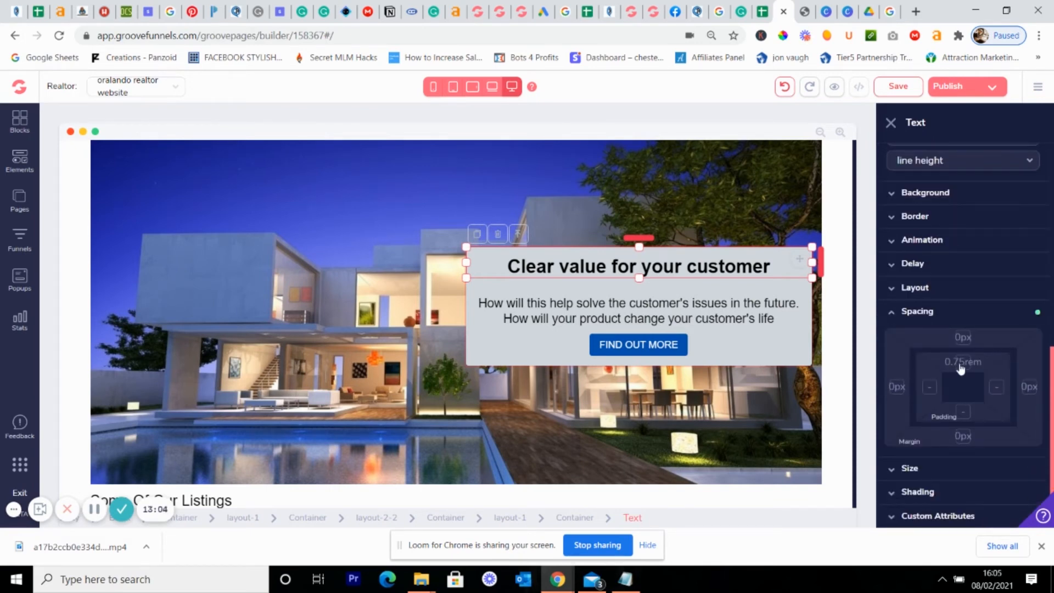
# Examine the "FIND OUT MORE" button's settings and the page's list of popups.
pyautogui.click(636, 347)
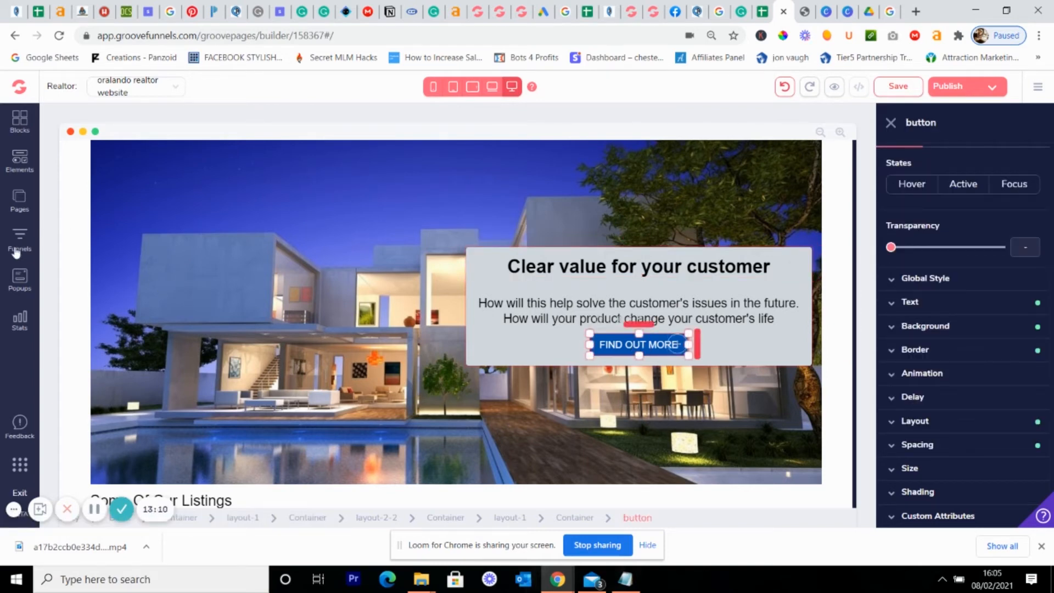
pyautogui.click(18, 278)
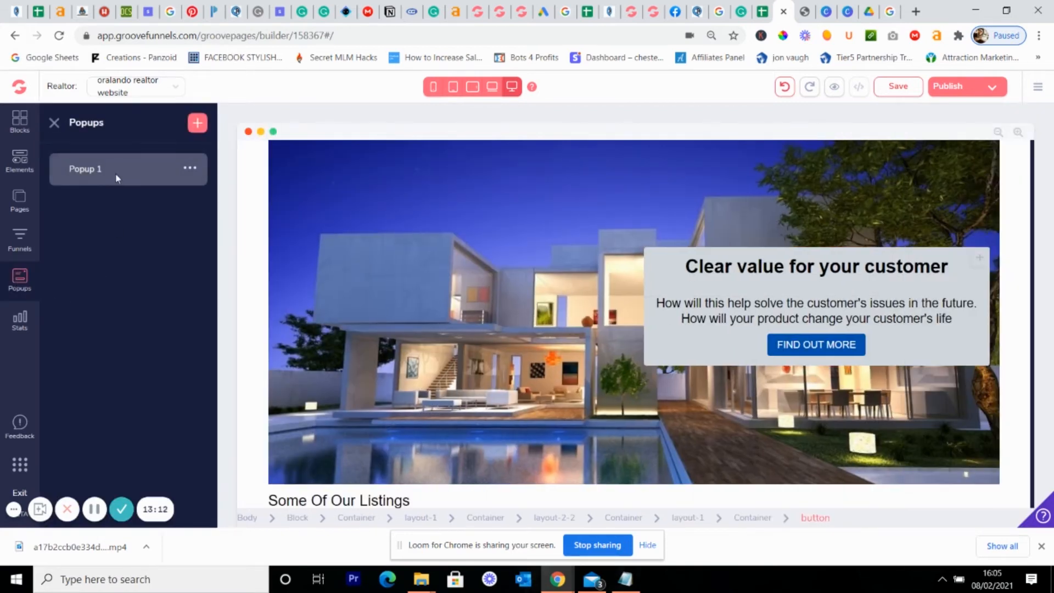
pyautogui.click(413, 247)
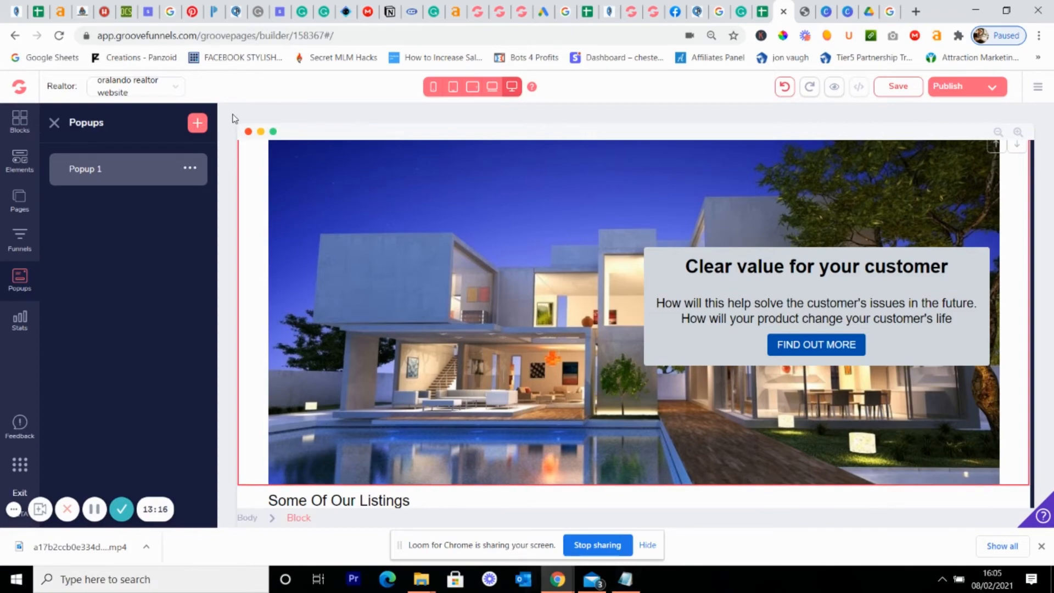
# Close the popup list and review the "Some Of Our Listings" section below the modern house image.
pyautogui.click(54, 123)
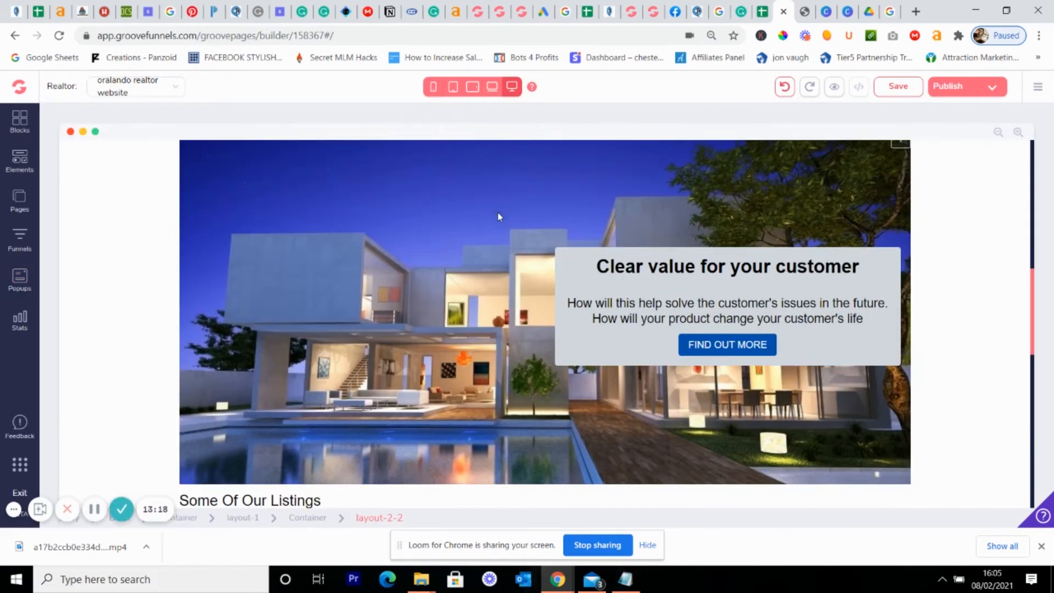
pyautogui.scroll(-3, 479, 213)
pyautogui.scroll(-1, 443, 254)
pyautogui.scroll(-1, 443, 254)
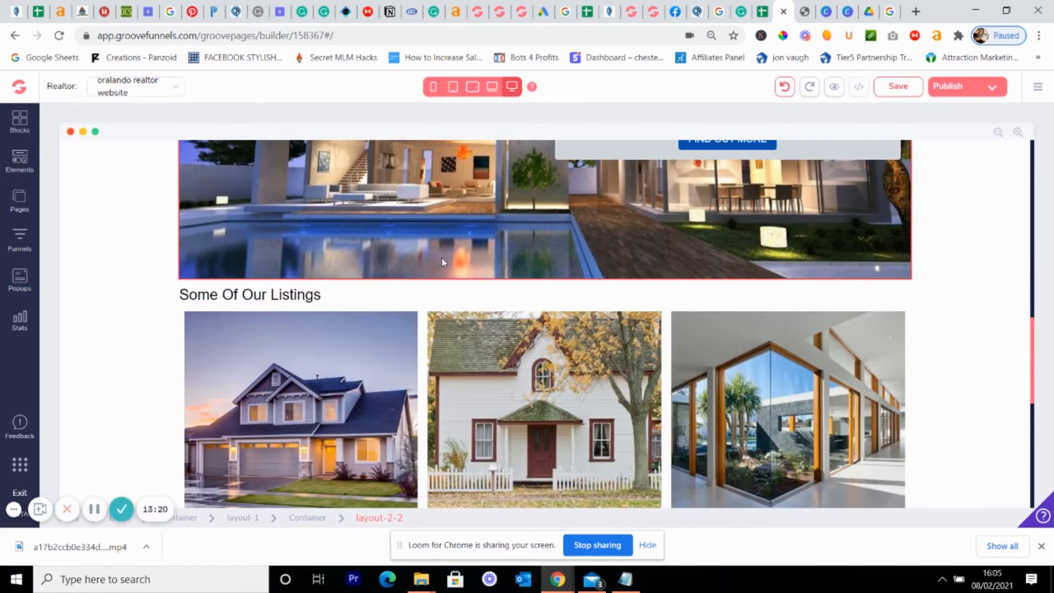
pyautogui.scroll(-4, 443, 261)
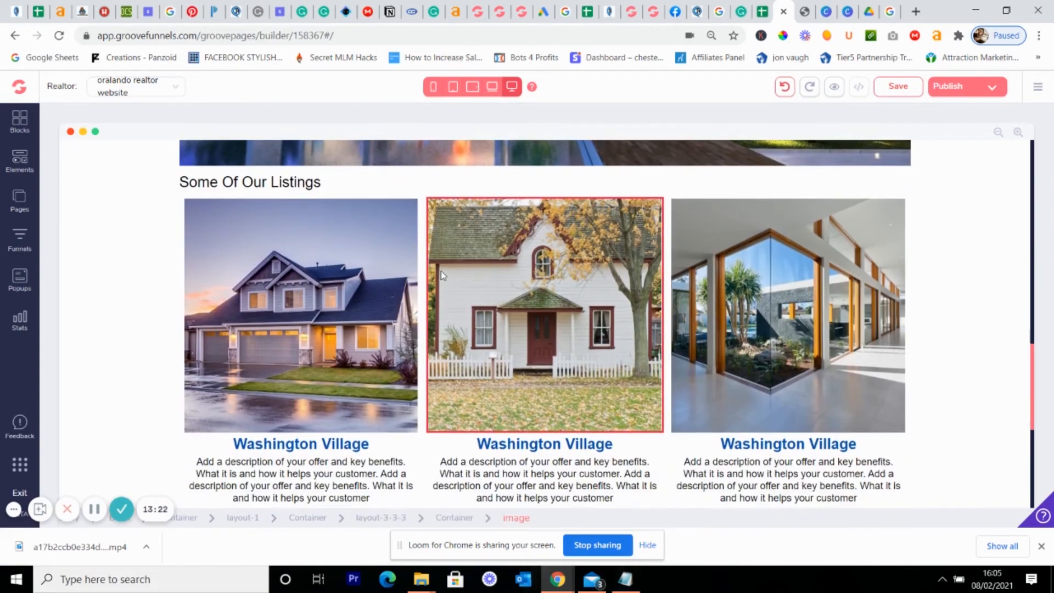
pyautogui.scroll(1, 394, 297)
pyautogui.scroll(4, 394, 297)
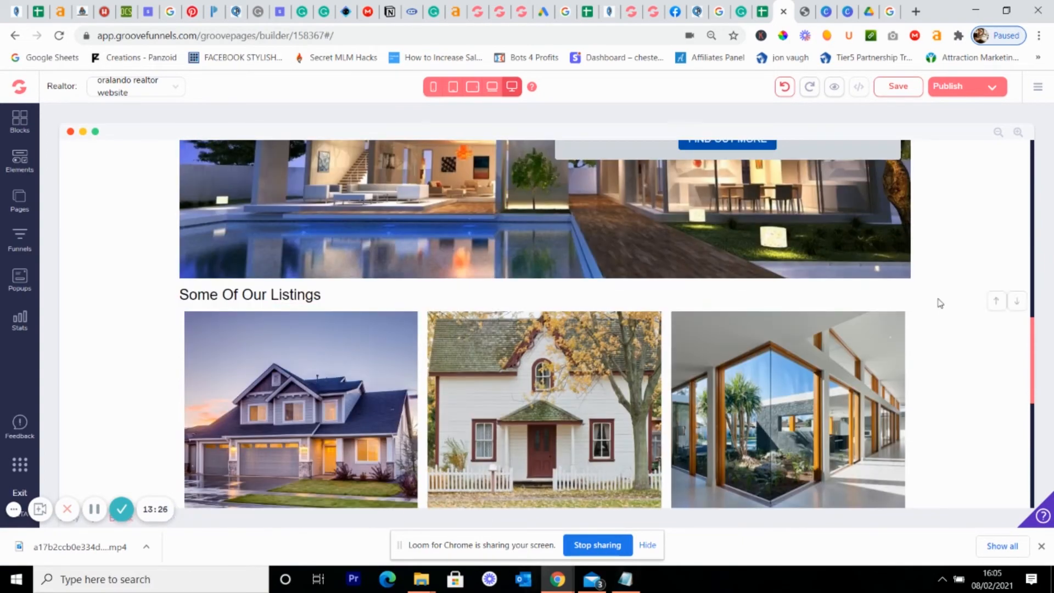
# Examine the empty wireframe blocks and the layout elements available for rebuilding a listings section.
pyautogui.click(17, 122)
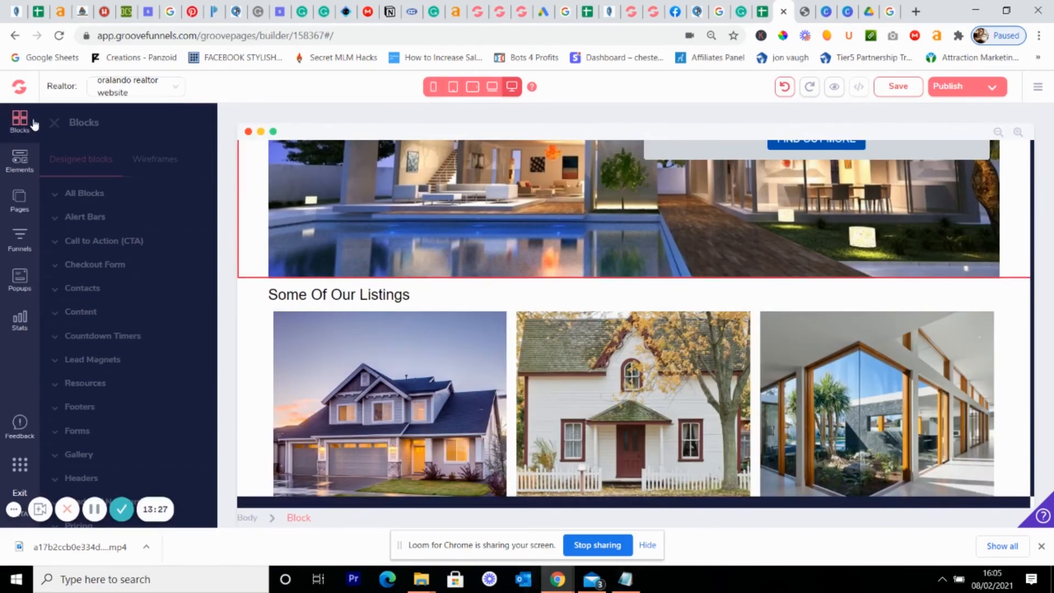
pyautogui.click(155, 159)
pyautogui.click(71, 218)
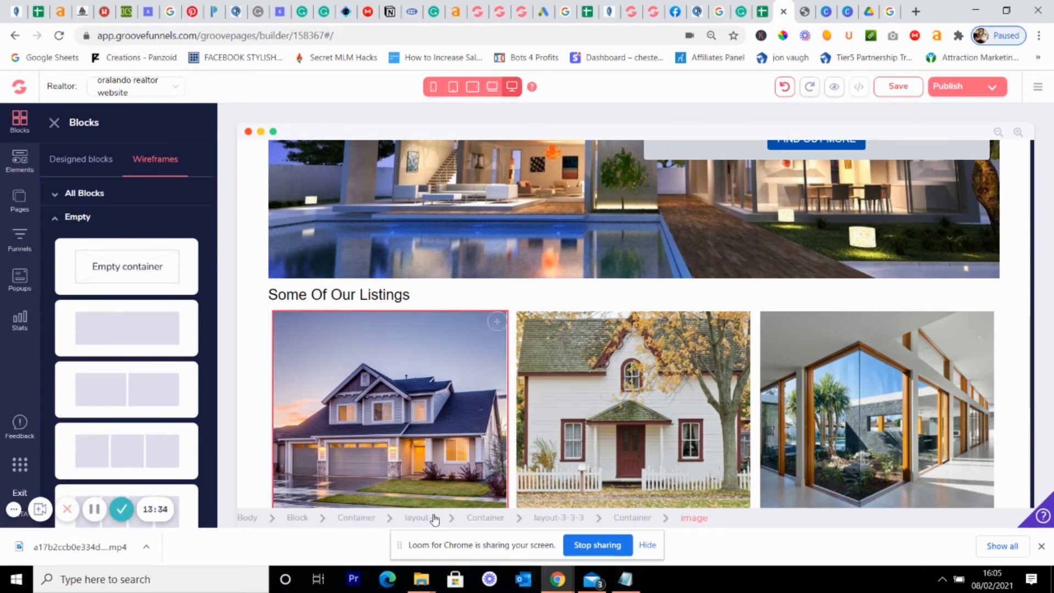
pyautogui.click(16, 163)
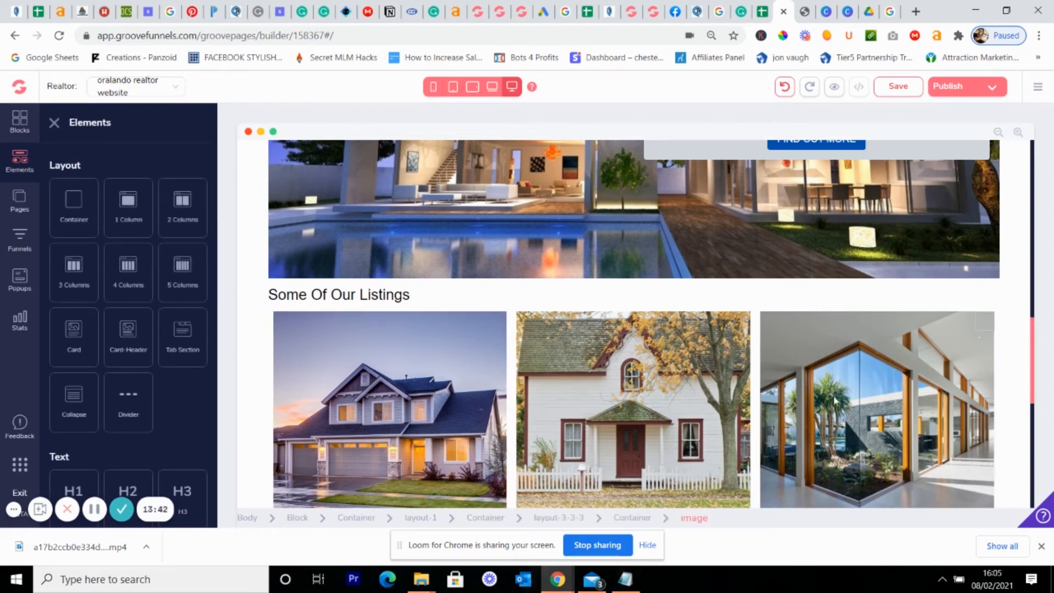
# Examine the text settings of the first listing's "Washington Village" title and its description.
pyautogui.scroll(-4, 558, 377)
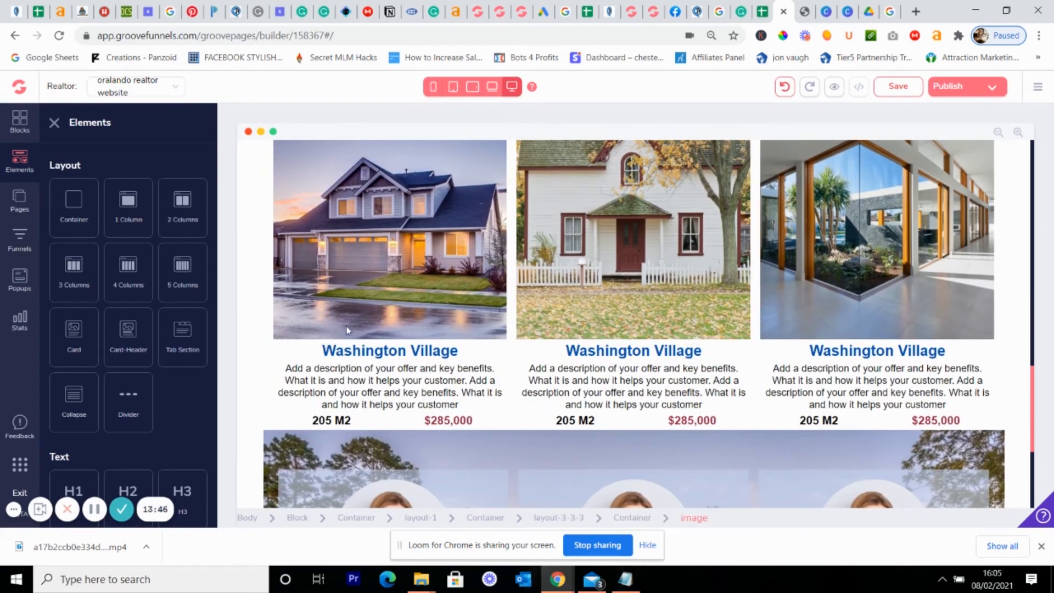
pyautogui.click(355, 349)
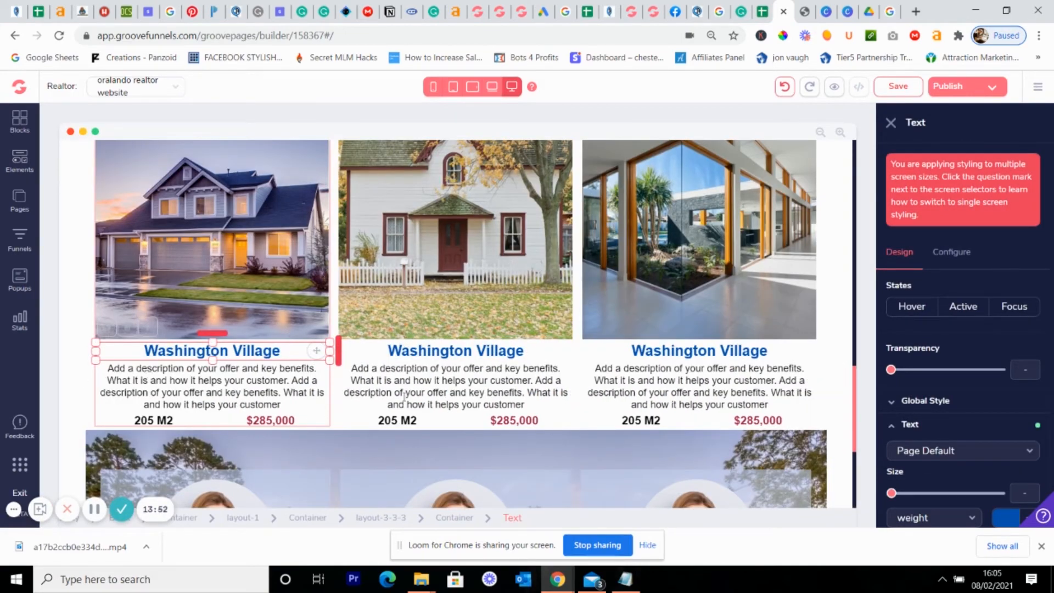
pyautogui.click(278, 389)
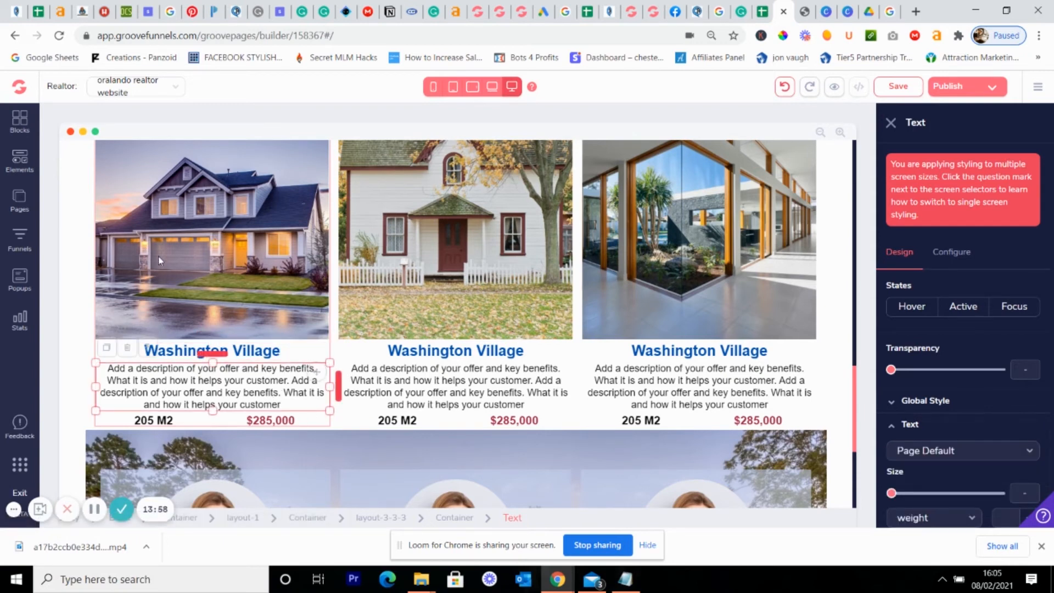
# Duplicate the whole "Some Of Our Listings" block.
pyautogui.click(83, 239)
pyautogui.scroll(3, 256, 255)
pyautogui.scroll(-3, 254, 255)
pyautogui.scroll(2, 255, 259)
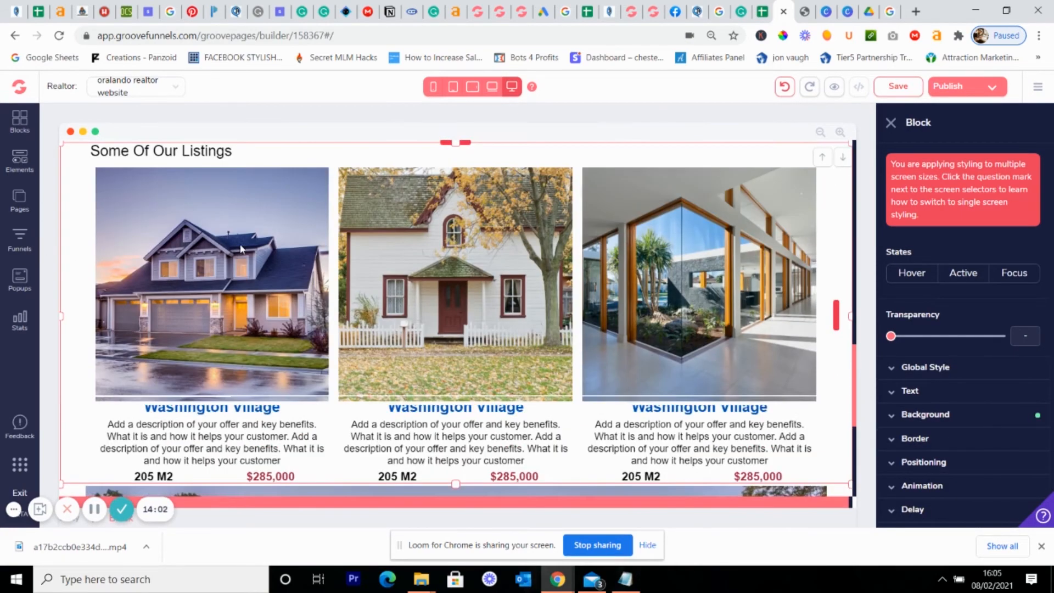
pyautogui.scroll(2, 229, 161)
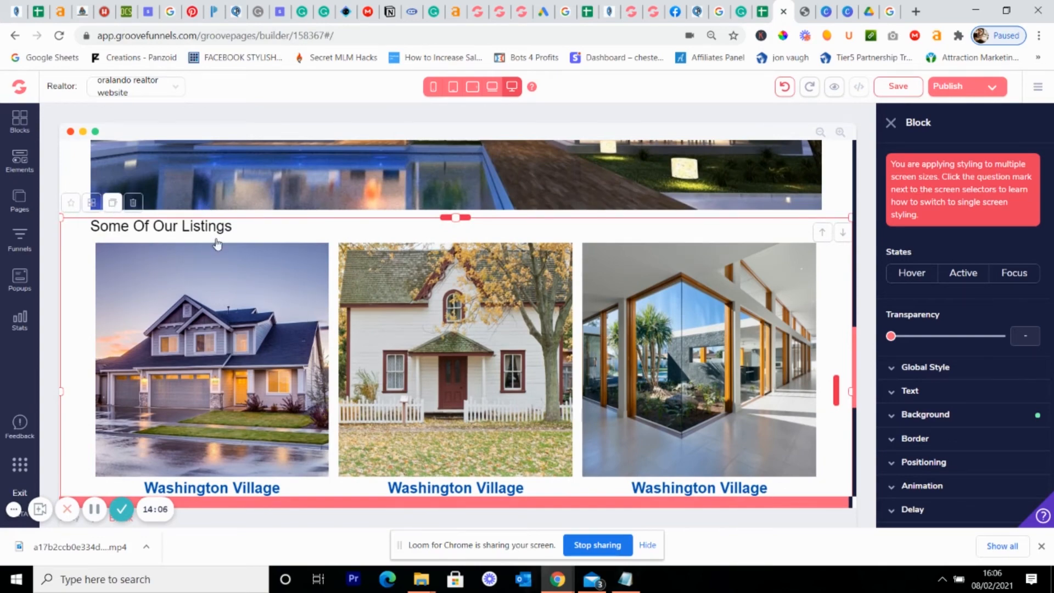
pyautogui.scroll(-3, 321, 196)
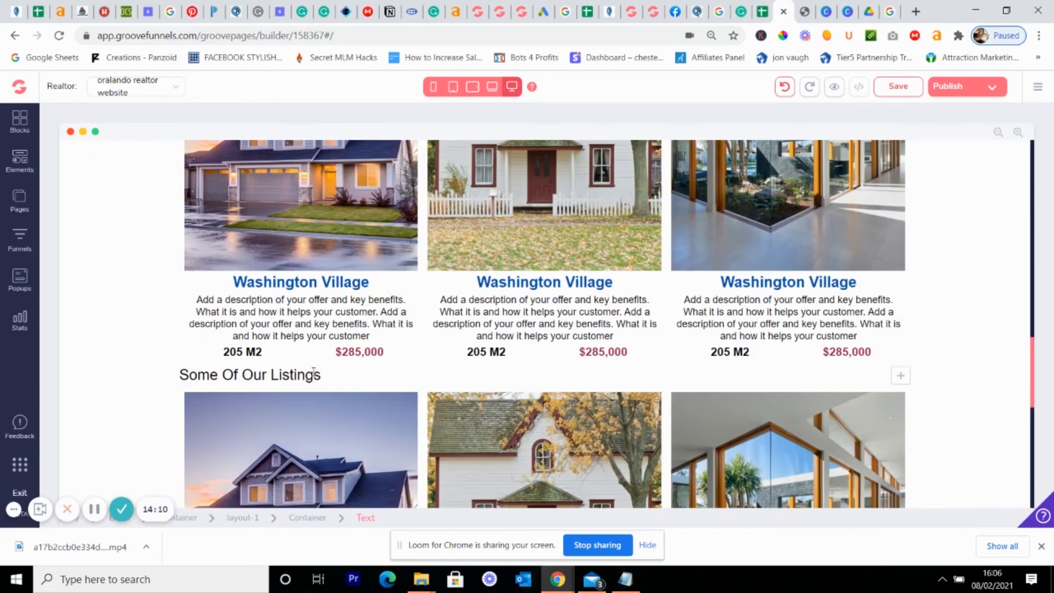
# Delete the "Some Of Our Listings" heading from the second listings block, confirming the removal.
pyautogui.click(321, 373)
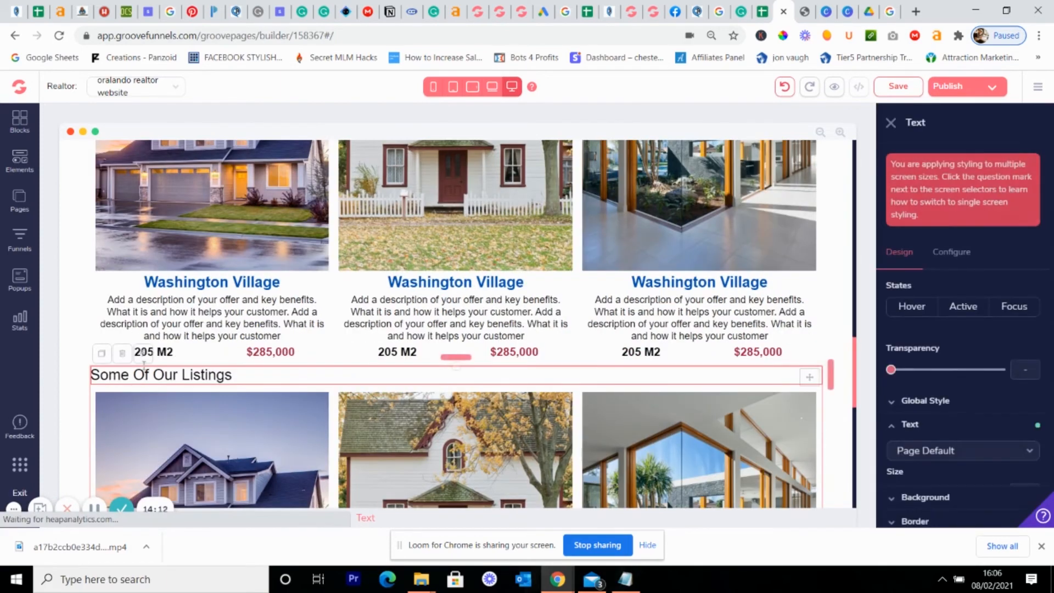
pyautogui.click(121, 354)
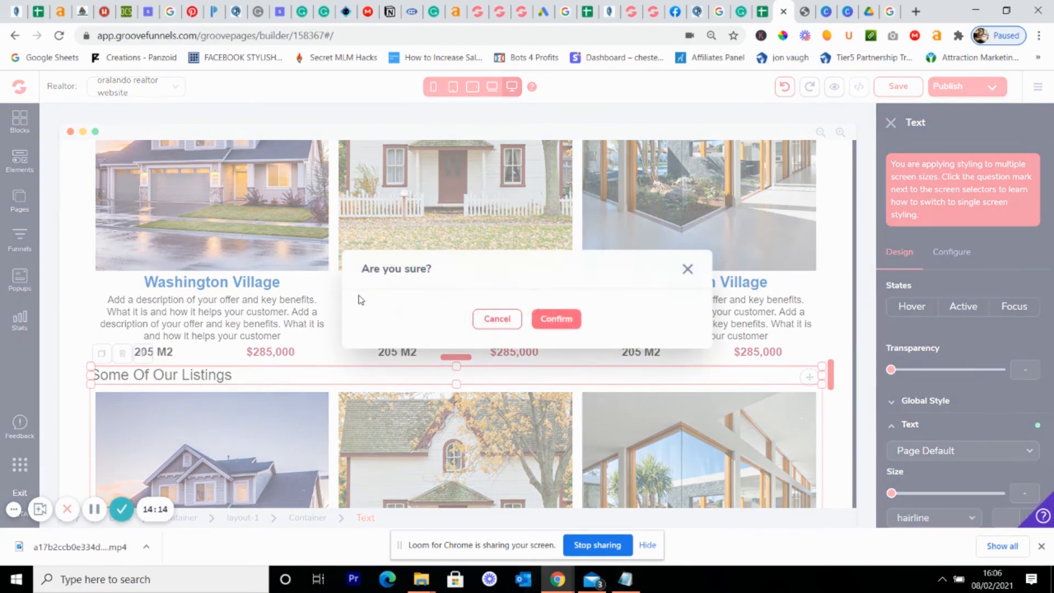
pyautogui.click(539, 320)
pyautogui.scroll(3, 461, 344)
pyautogui.scroll(2, 461, 344)
pyautogui.scroll(-6, 439, 330)
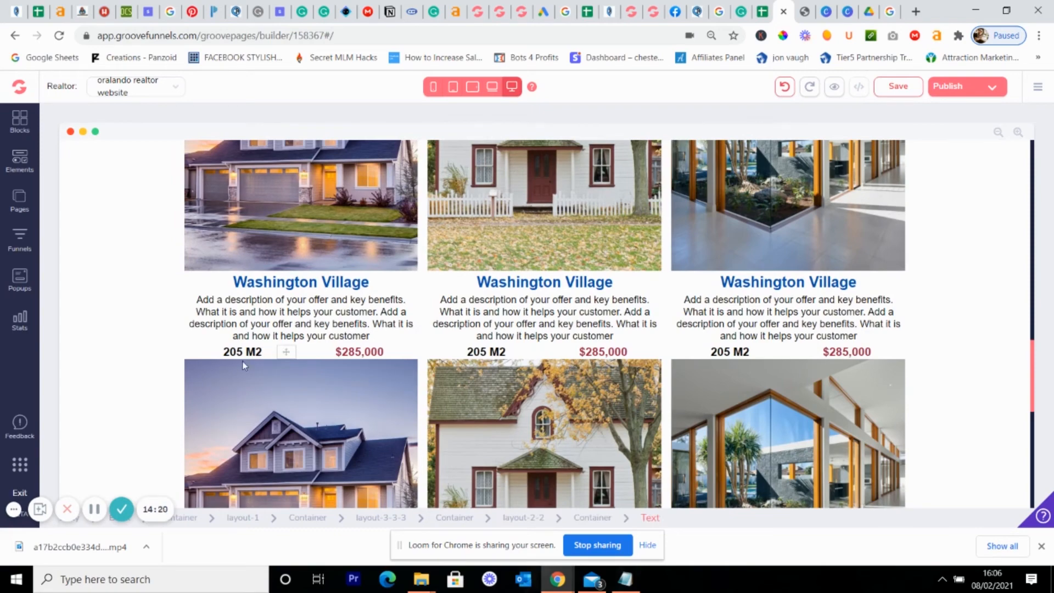
# Set the top margin of the second listings block's three-column layout to 1rem.
pyautogui.click(324, 411)
pyautogui.click(147, 363)
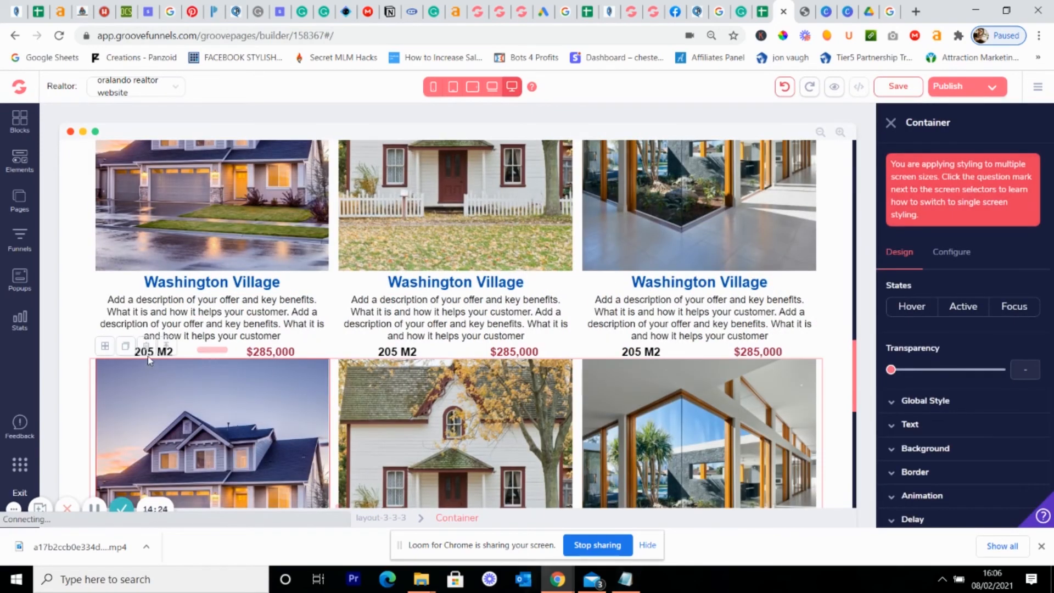
pyautogui.click(166, 348)
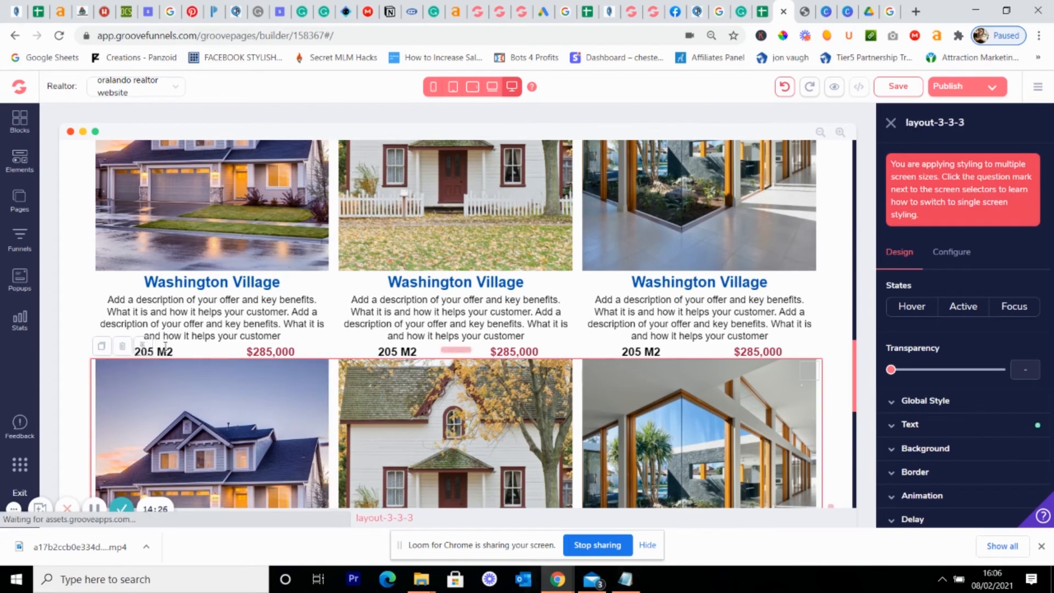
pyautogui.scroll(-2, 983, 329)
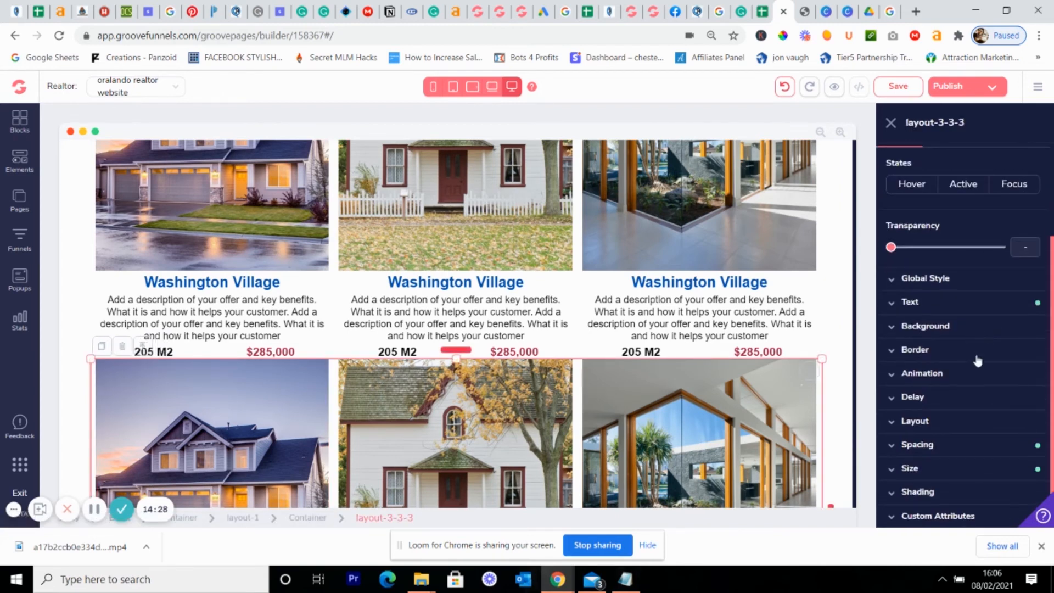
pyautogui.click(937, 451)
pyautogui.scroll(-2, 972, 401)
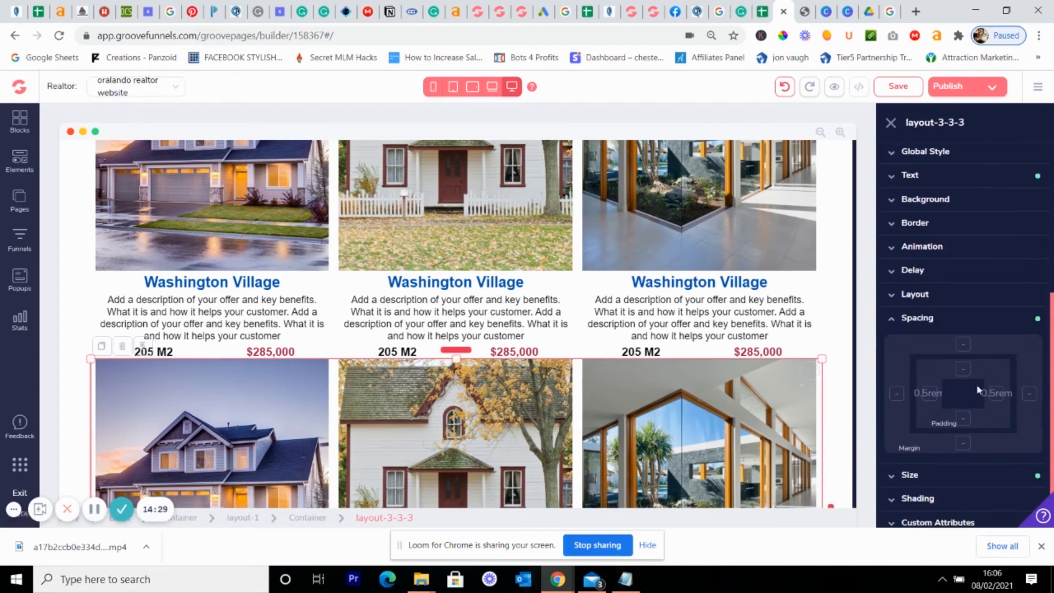
pyautogui.click(963, 345)
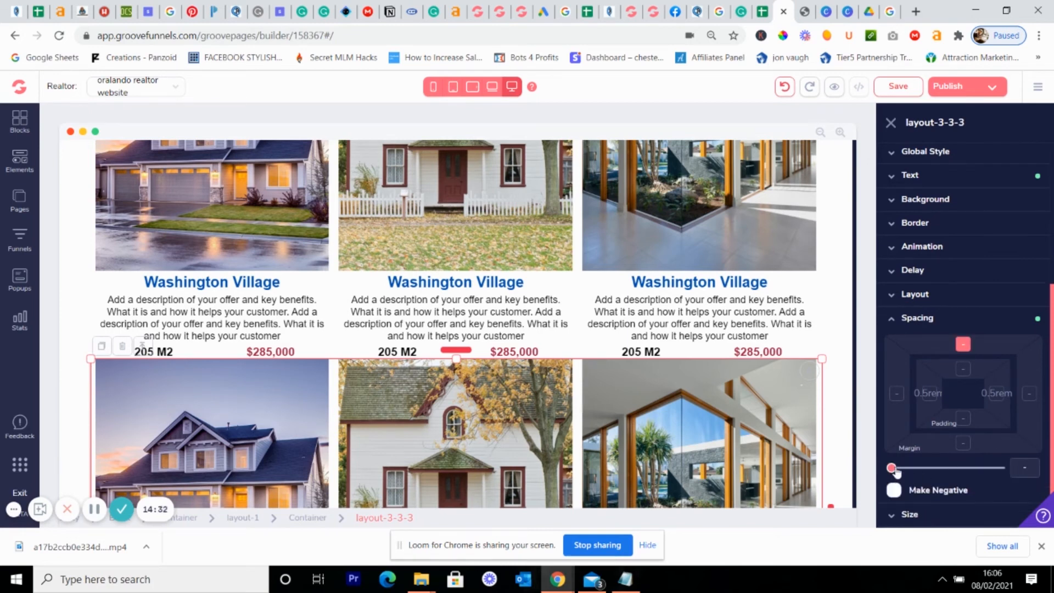
pyautogui.moveTo(896, 471); pyautogui.dragTo(916, 469)
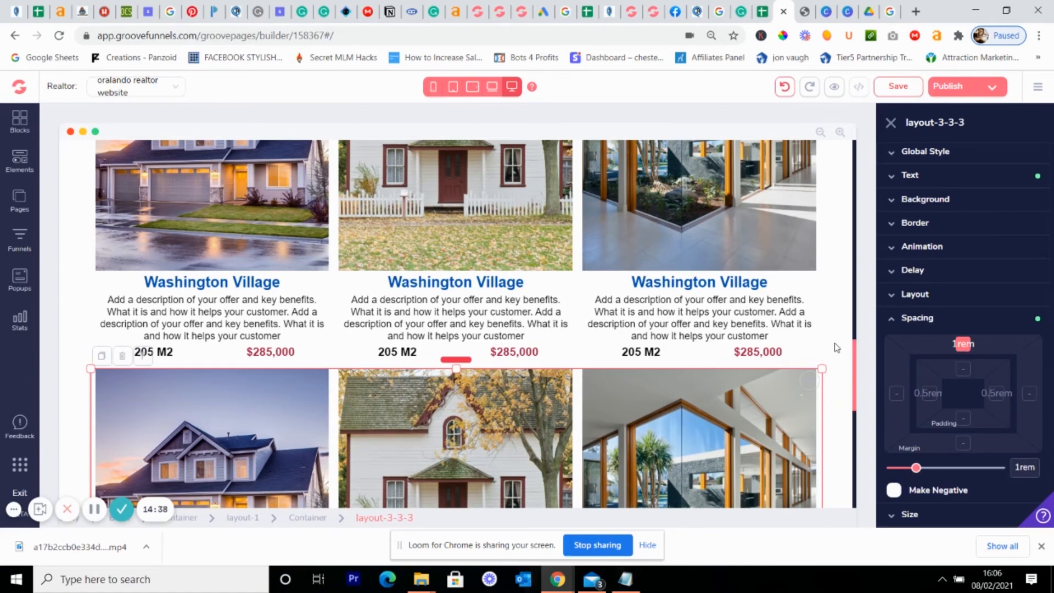
# Examine the three-column testimonial section and the layout elements and empty wireframes available for building it.
pyautogui.click(802, 367)
pyautogui.scroll(-8, 483, 298)
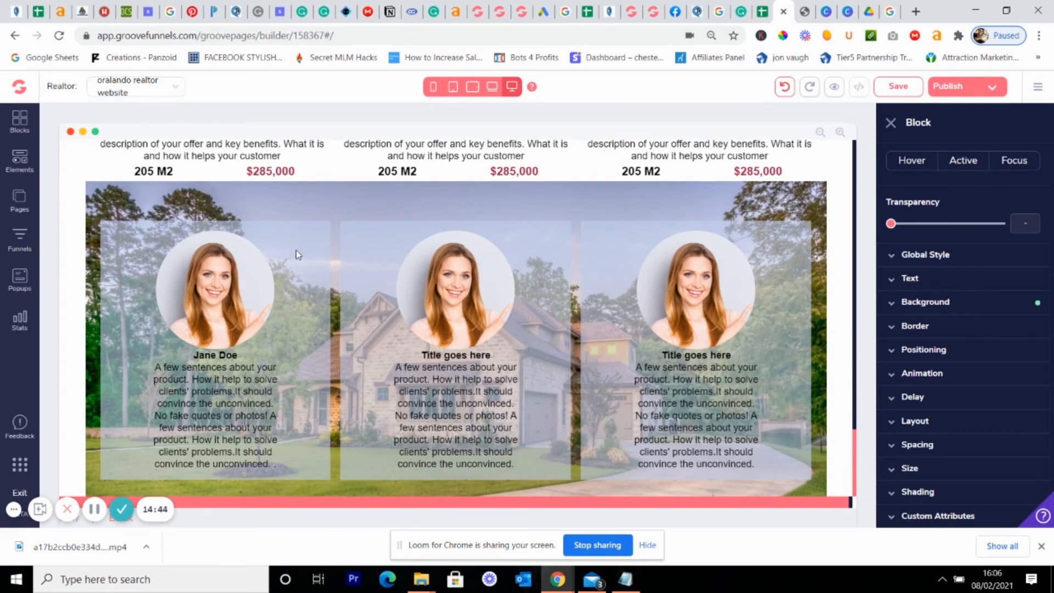
pyautogui.click(21, 164)
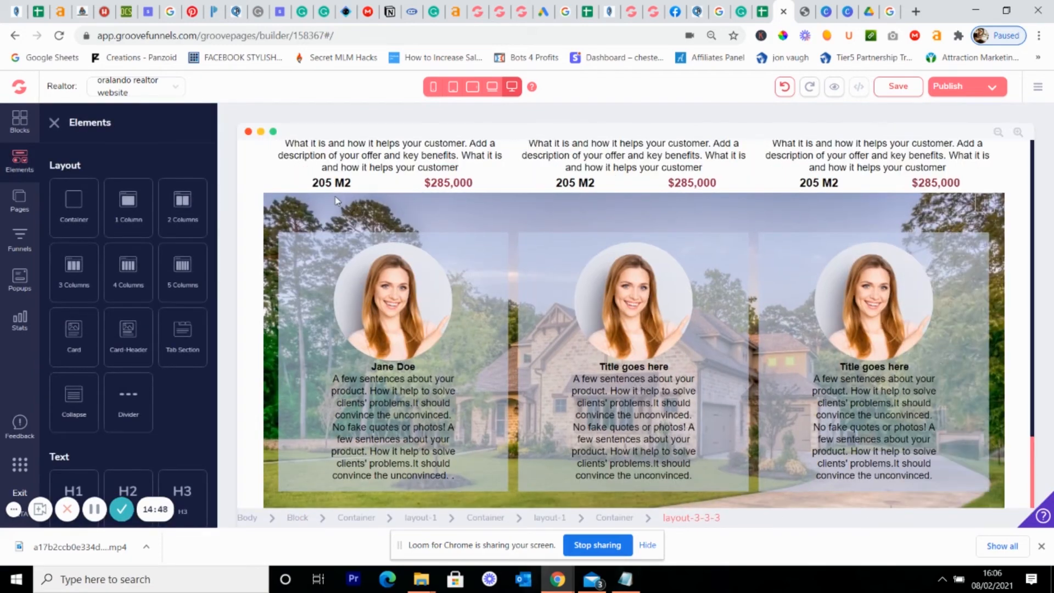
pyautogui.click(22, 132)
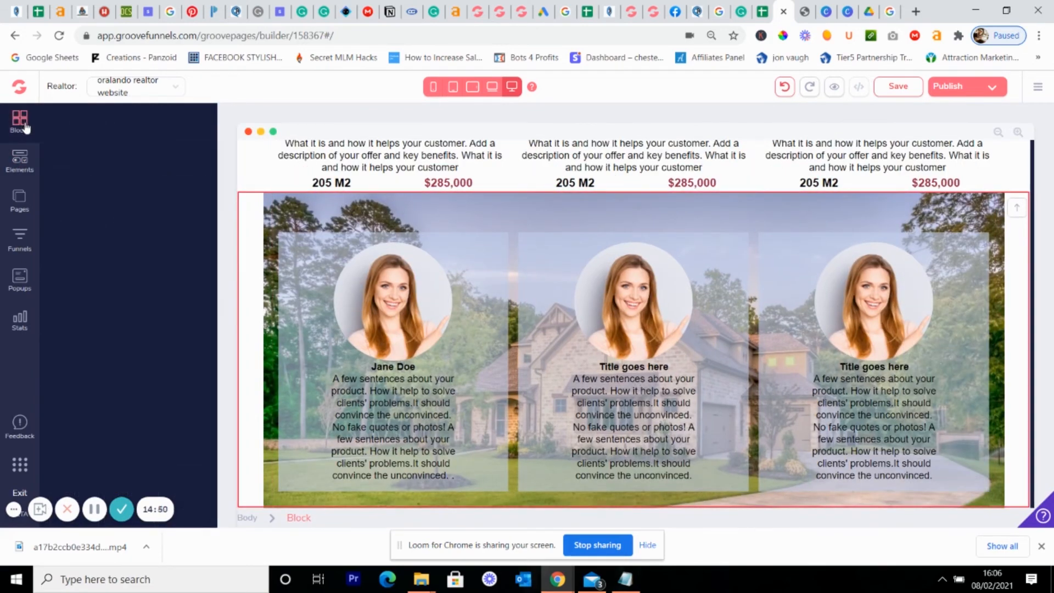
pyautogui.click(155, 161)
pyautogui.click(77, 217)
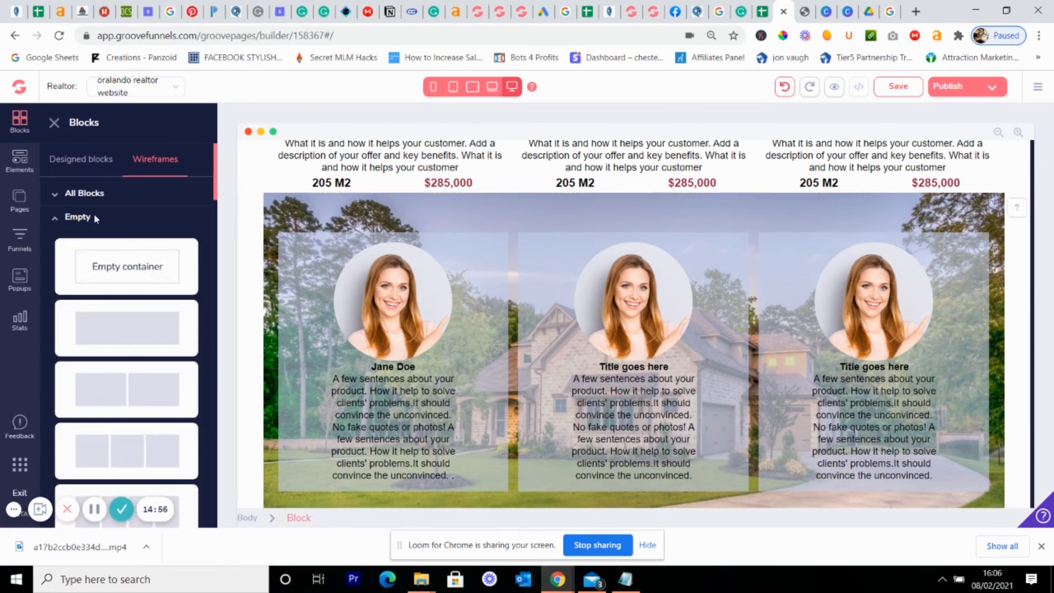
# Add a Round Image element above the portrait in the first testimonial column.
pyautogui.click(24, 163)
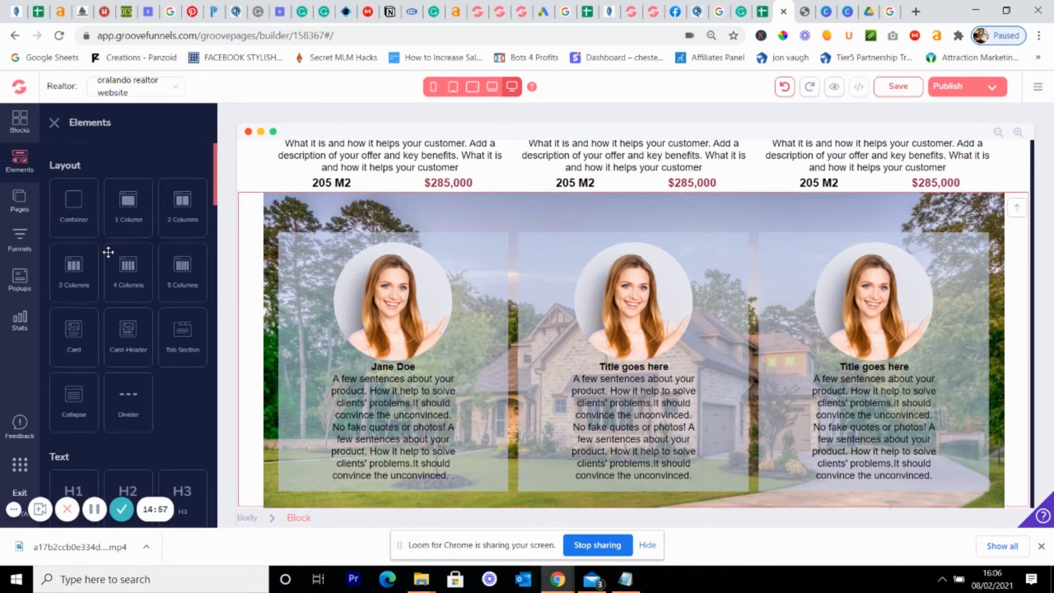
pyautogui.click(629, 281)
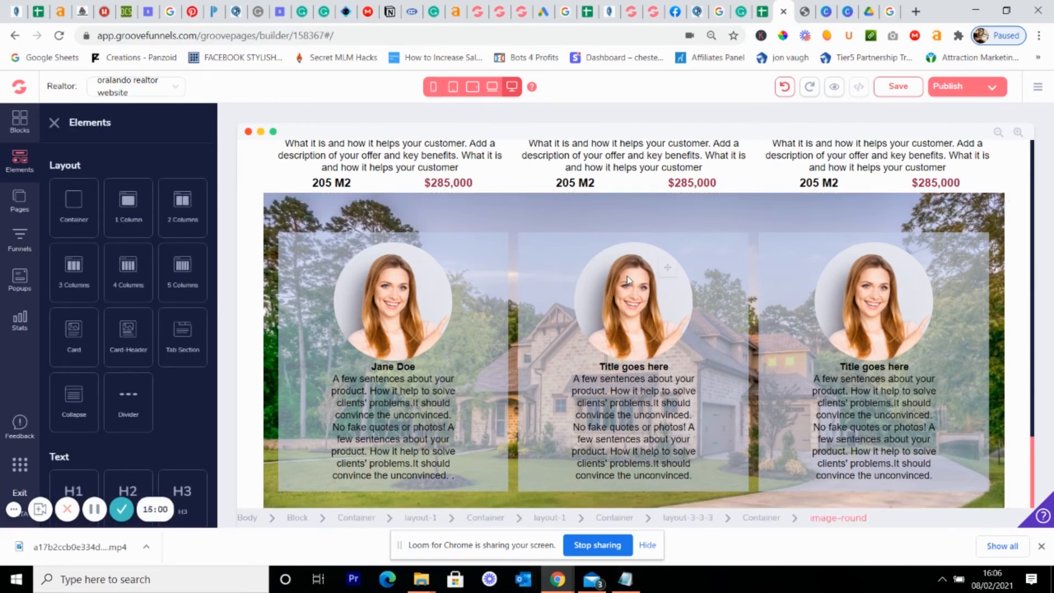
pyautogui.scroll(-5, 201, 366)
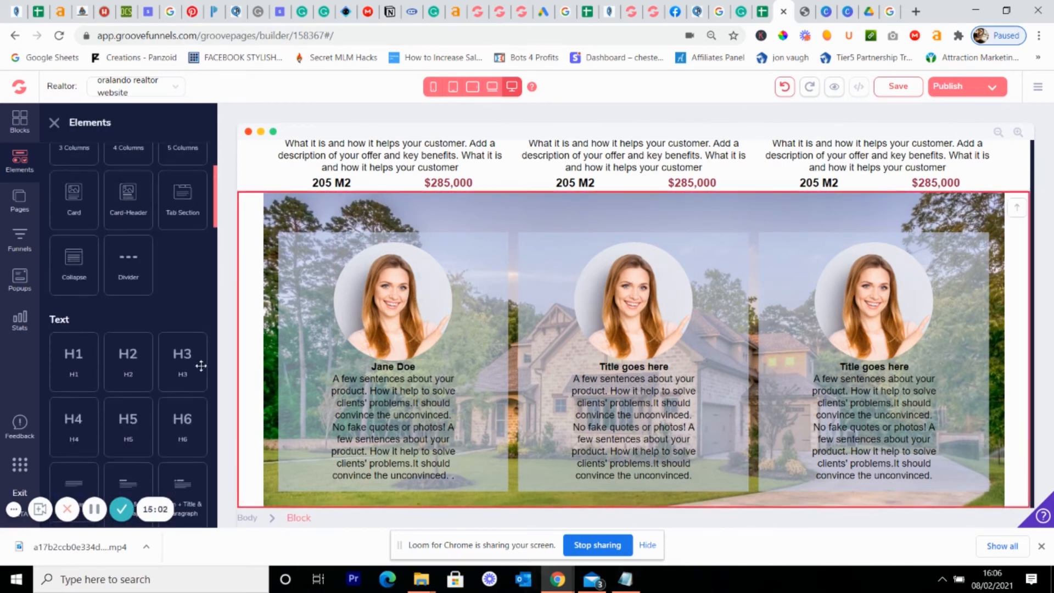
pyautogui.scroll(-5, 124, 403)
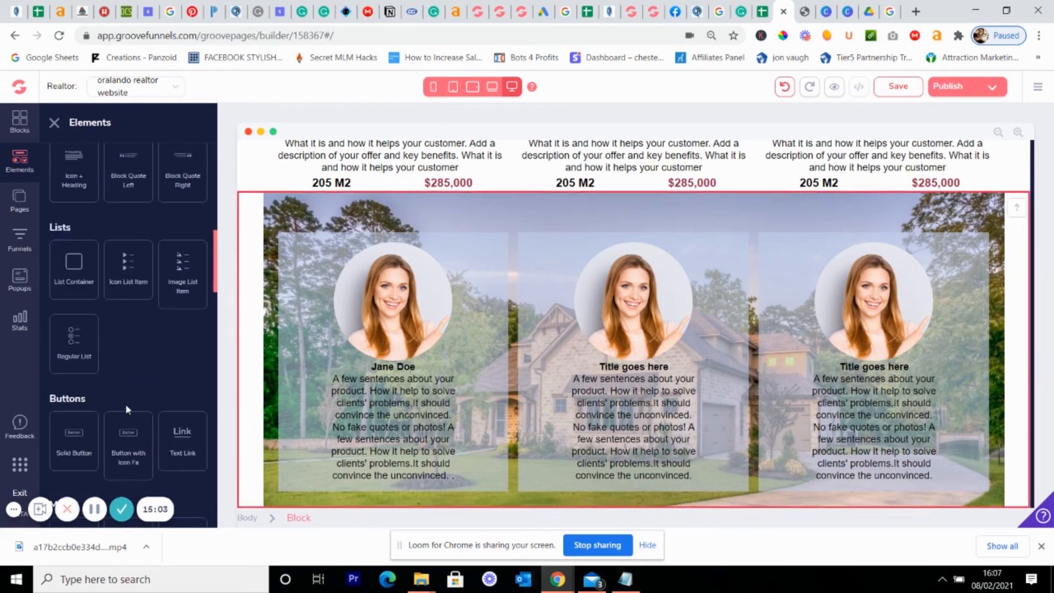
pyautogui.scroll(-2, 116, 390)
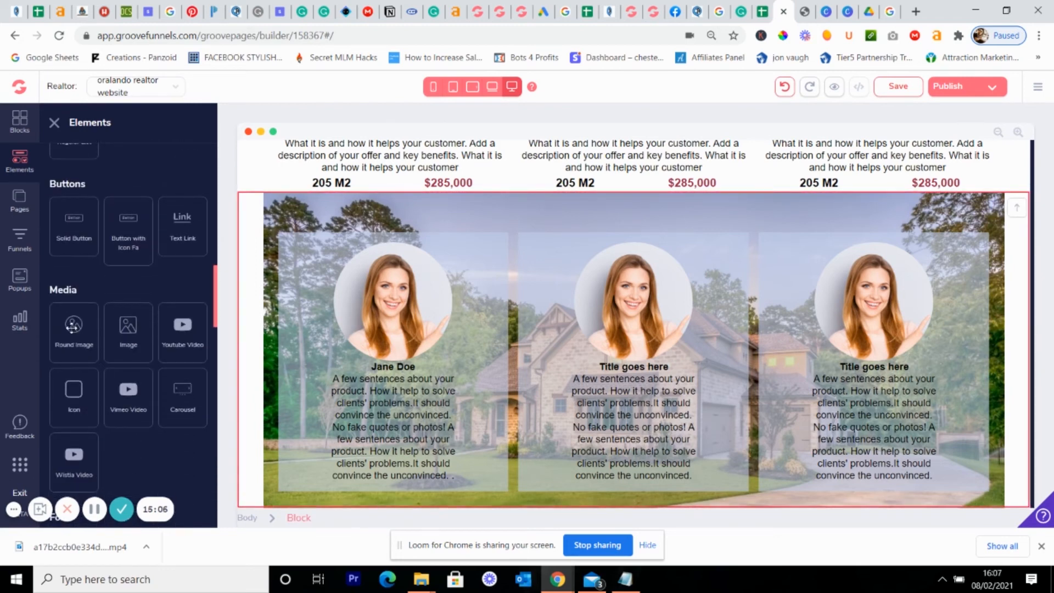
pyautogui.moveTo(397, 360); pyautogui.dragTo(399, 295)
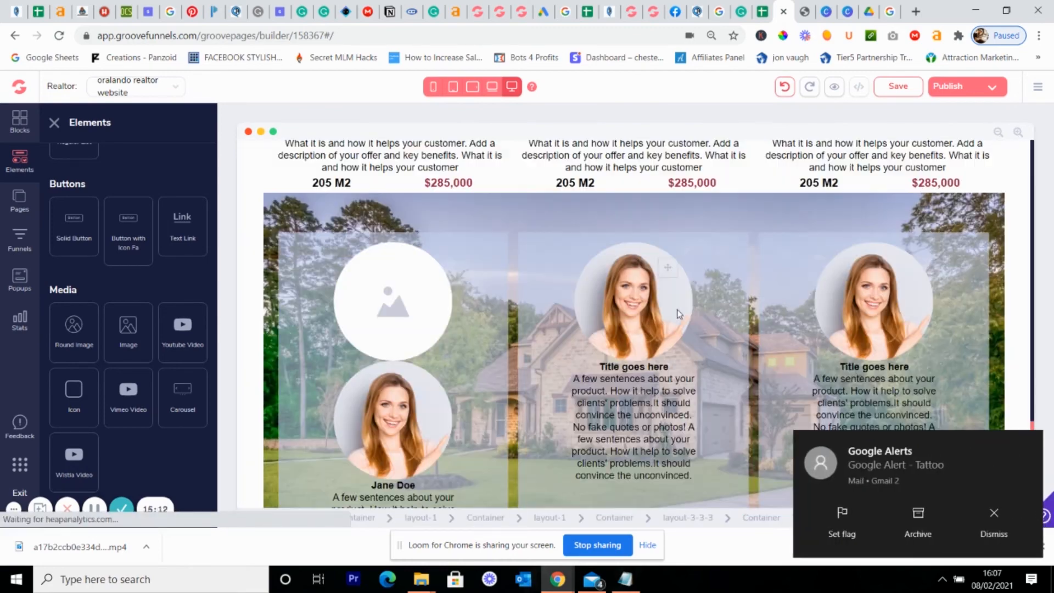
# Delete the placeholder round image from the first testimonial column, confirming the removal.
pyautogui.click(413, 303)
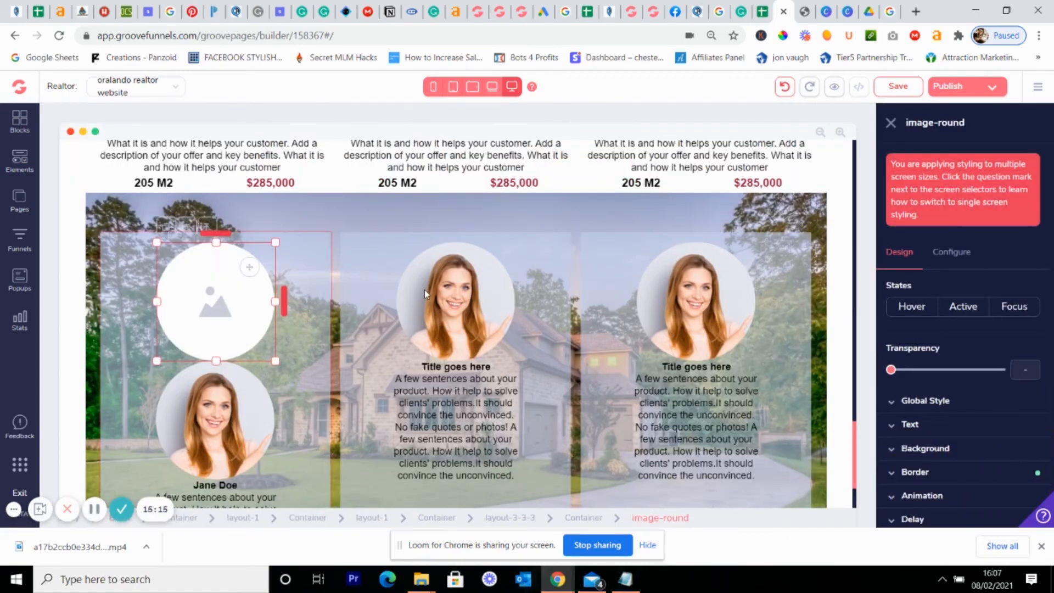
pyautogui.click(186, 225)
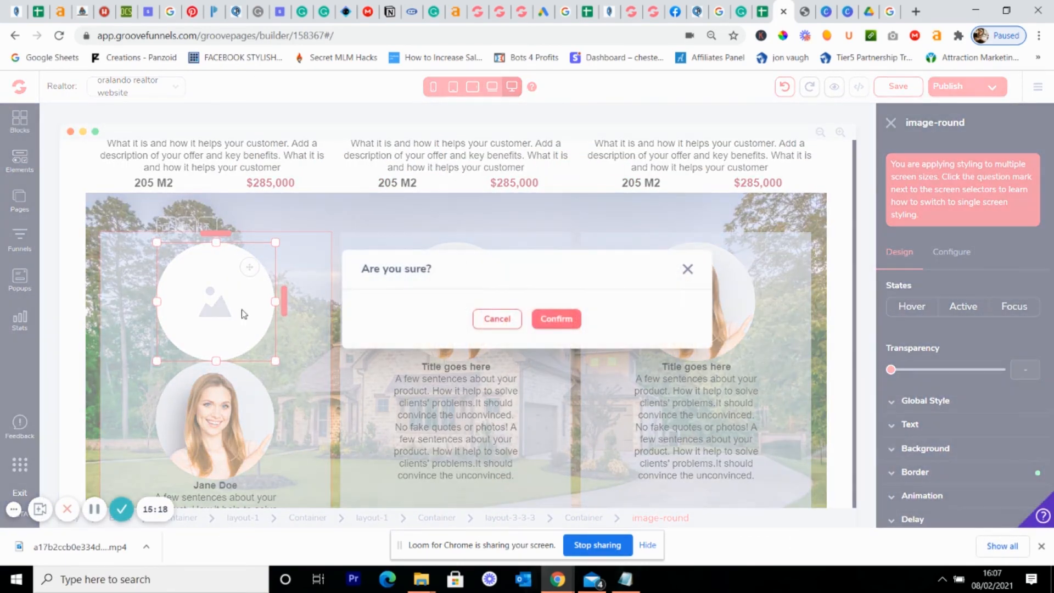
pyautogui.click(547, 321)
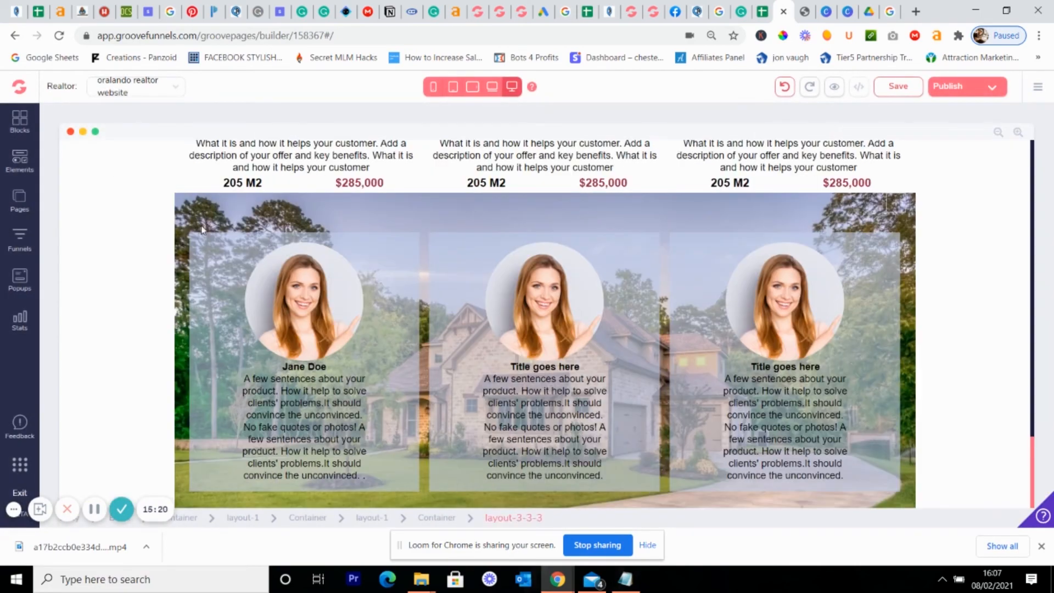
# Examine the existing page sections and the available wireframe blocks, including the Optin form and Team layouts.
pyautogui.scroll(10, 61, 328)
pyautogui.scroll(-10, 61, 322)
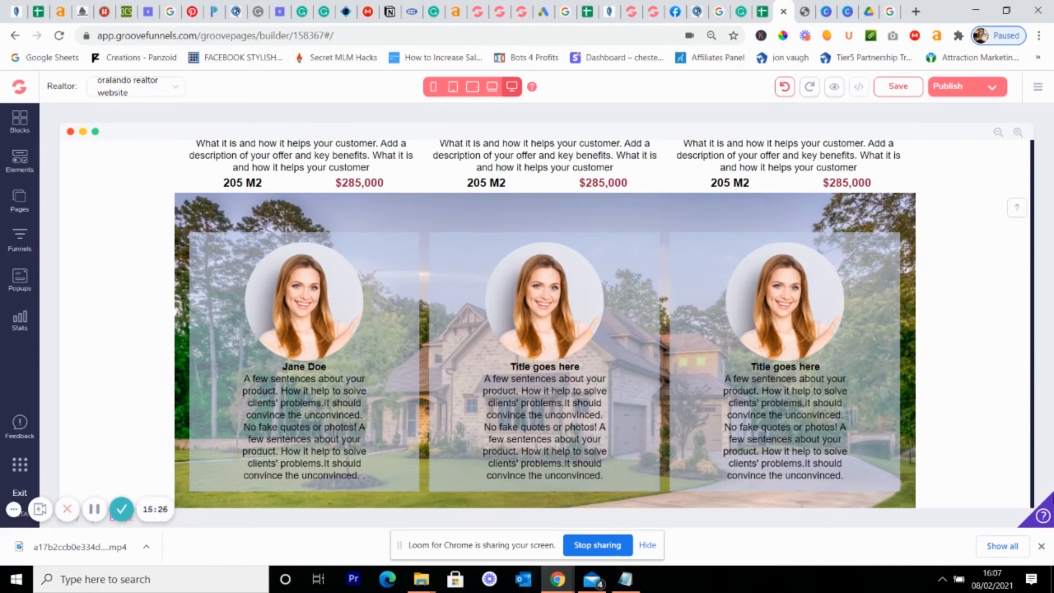
pyautogui.scroll(1, 269, 176)
pyautogui.scroll(5, 269, 176)
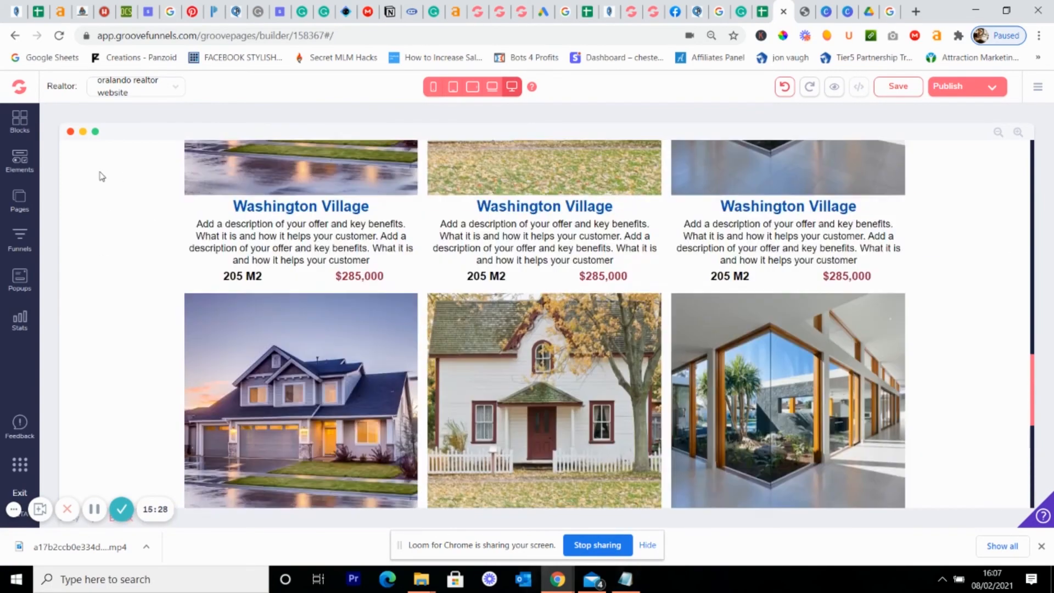
pyautogui.click(20, 123)
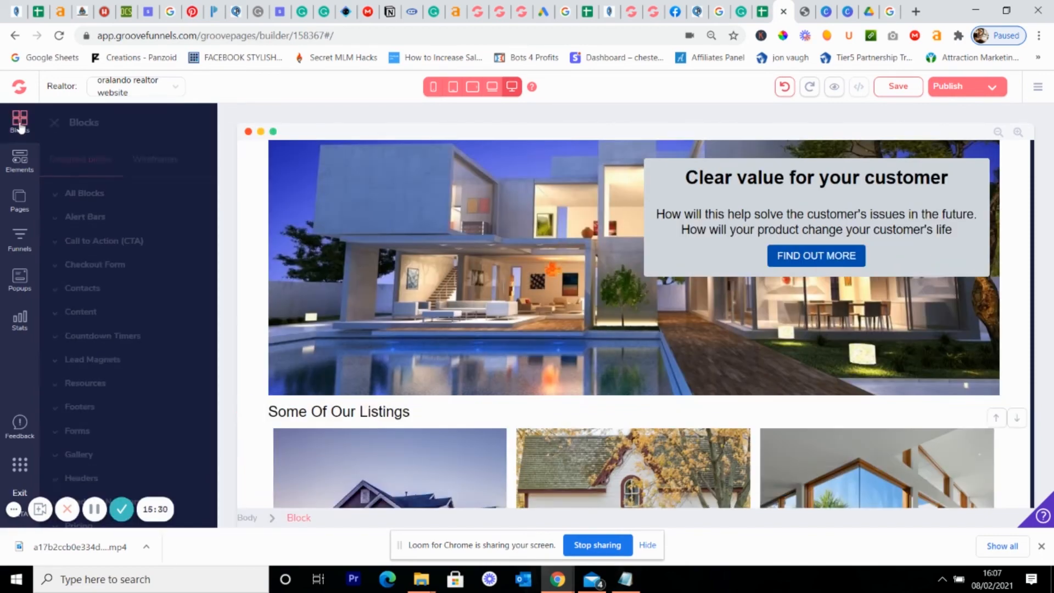
pyautogui.click(165, 160)
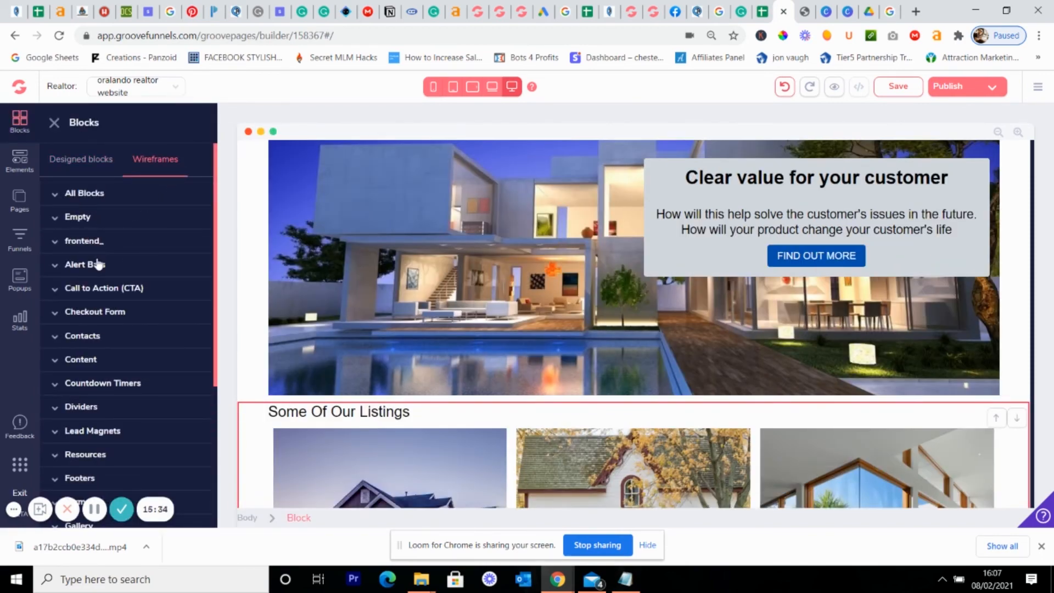
pyautogui.scroll(-5, 88, 268)
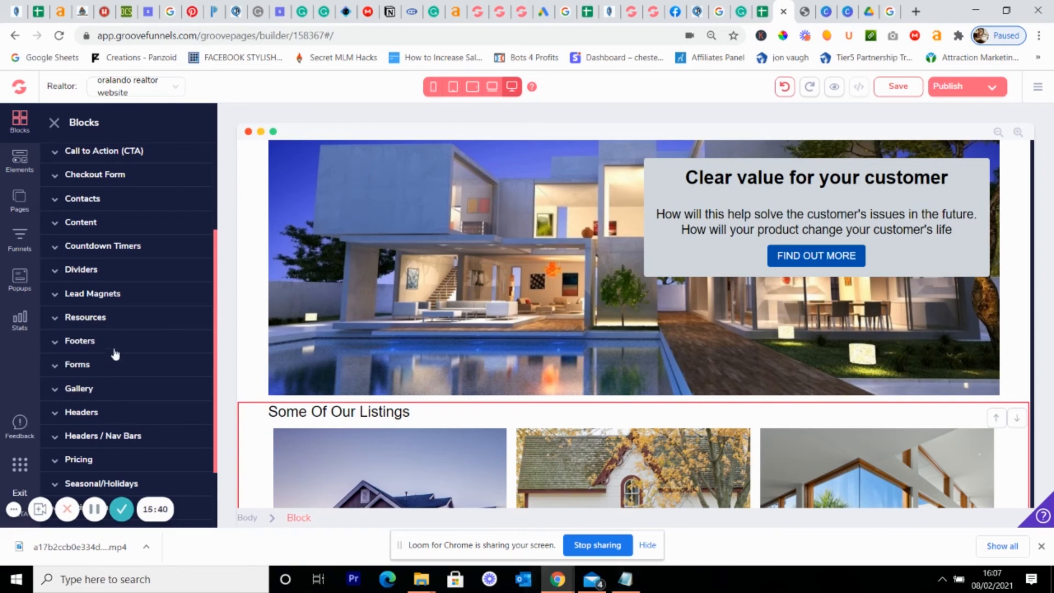
pyautogui.scroll(-3, 93, 247)
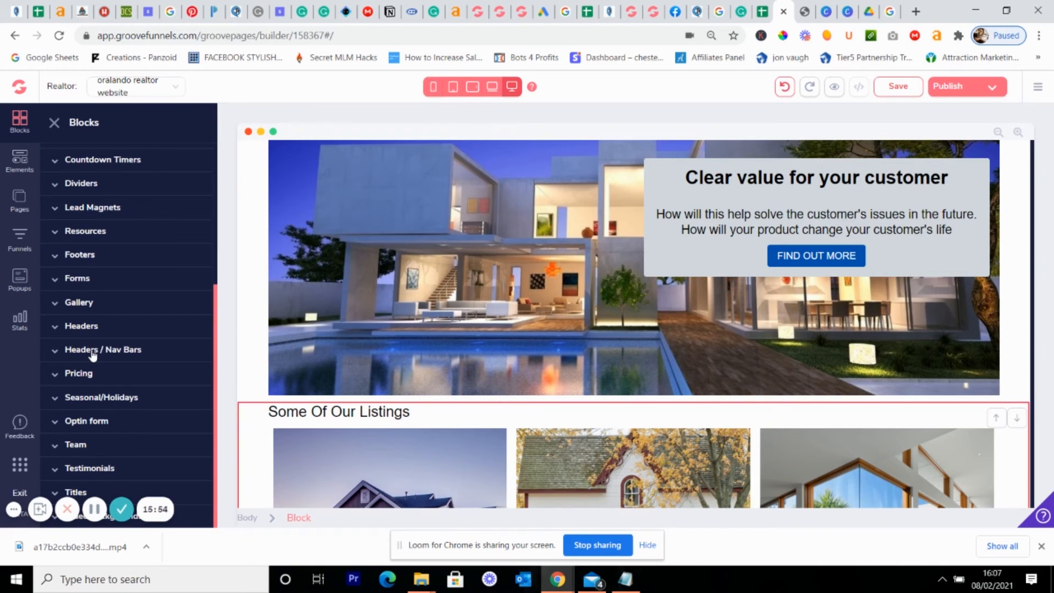
pyautogui.click(99, 421)
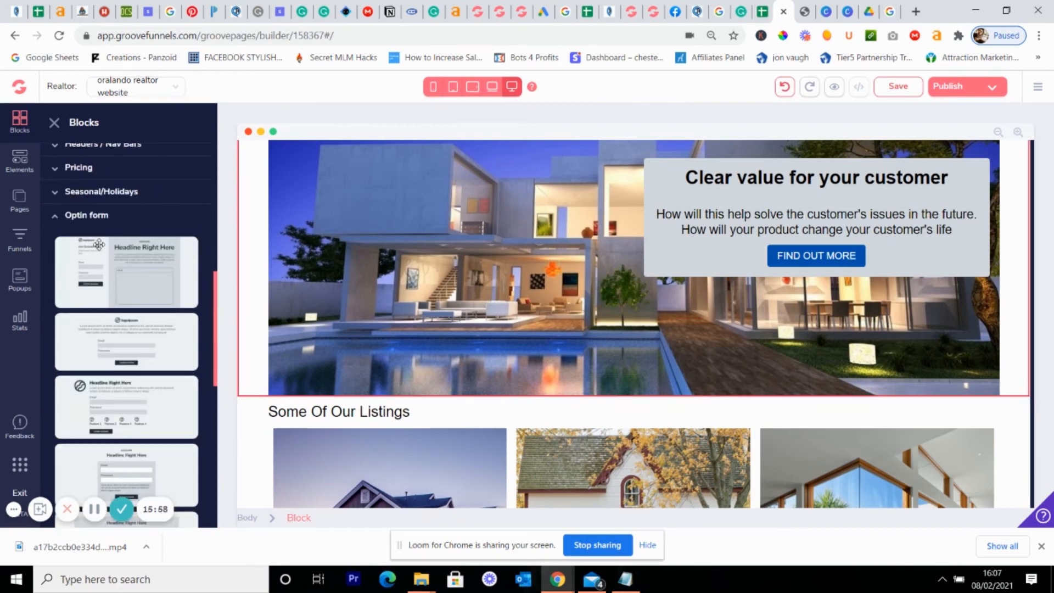
pyautogui.scroll(-5, 129, 296)
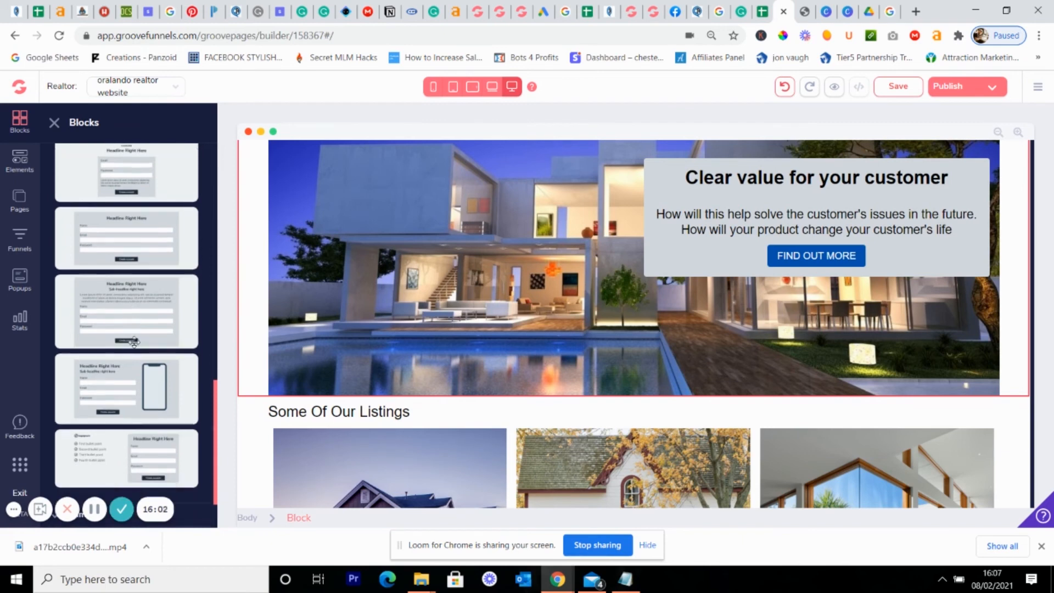
pyautogui.scroll(-2, 128, 336)
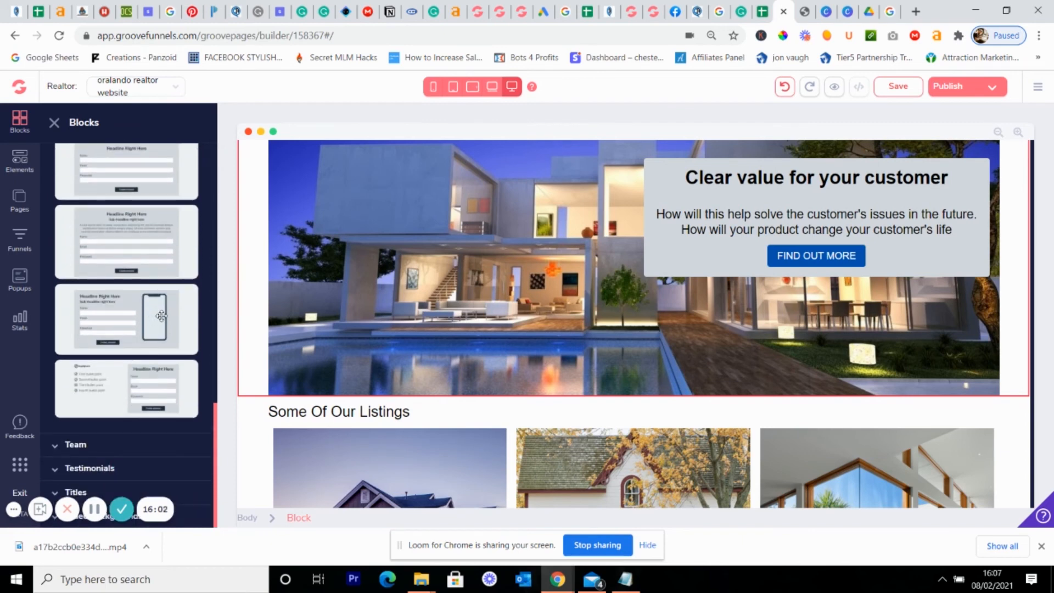
pyautogui.click(86, 448)
pyautogui.scroll(-5, 127, 274)
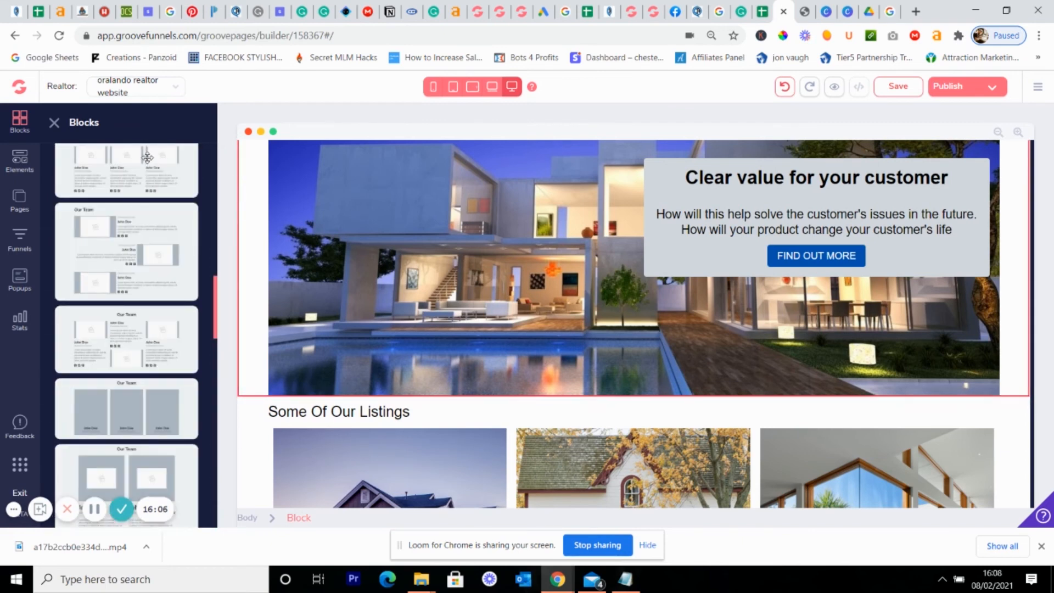
pyautogui.scroll(10, 137, 209)
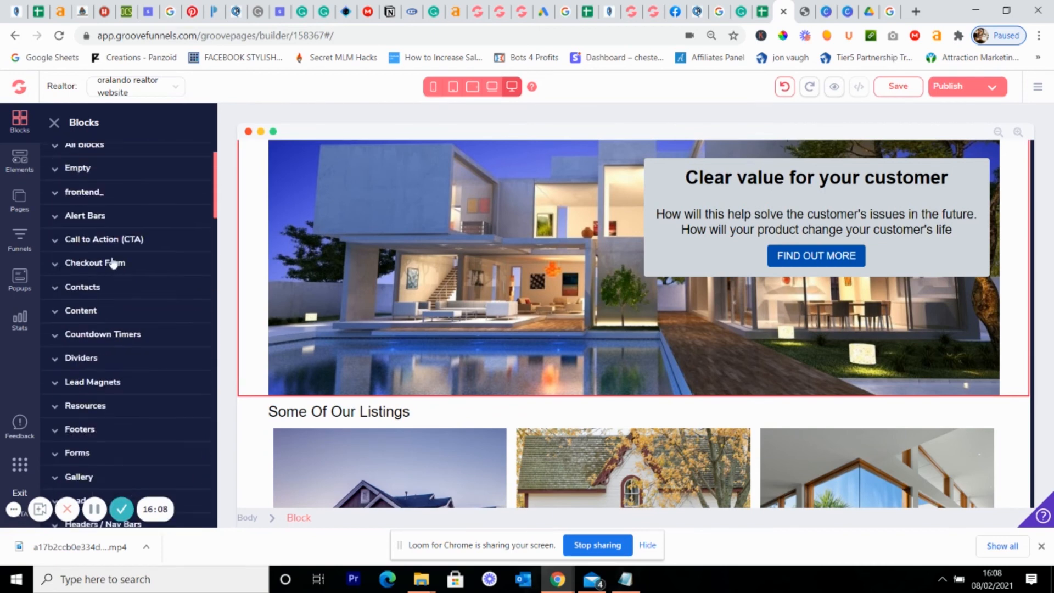
# Add the designed block "I Help Businesses Scale To 6 Figures In Less Than 90 Days" above the listings section and select its portrait image.
pyautogui.click(71, 160)
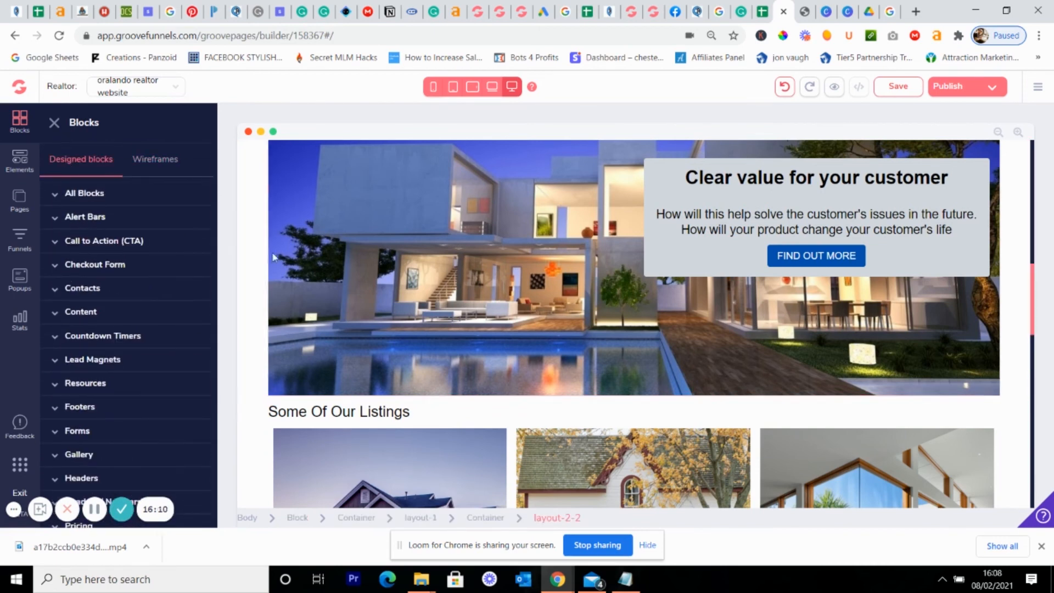
pyautogui.scroll(-2, 405, 262)
pyautogui.scroll(-4, 117, 371)
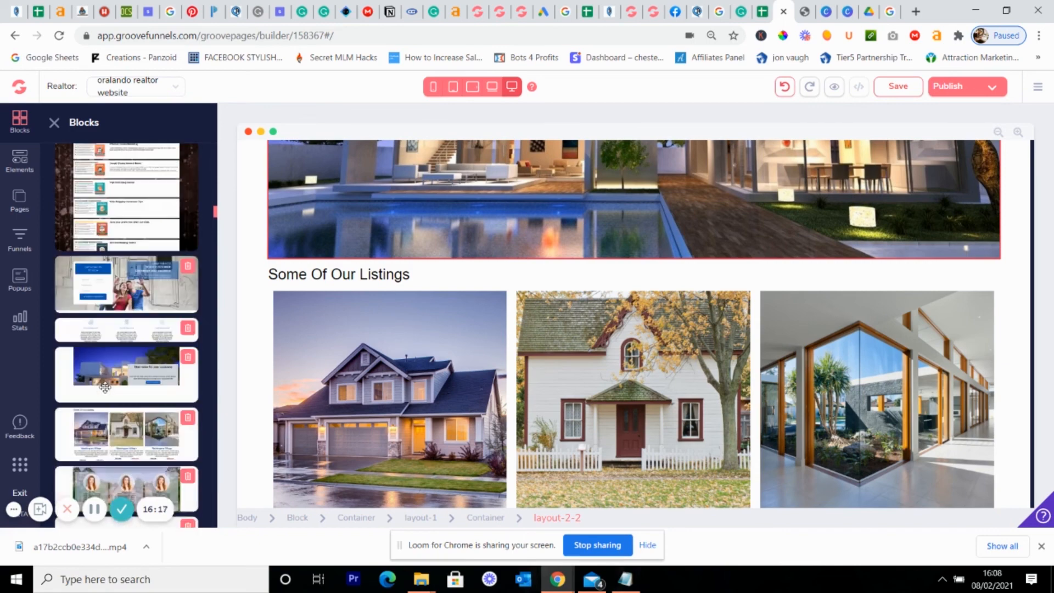
pyautogui.scroll(-15, 105, 387)
pyautogui.scroll(-15, 111, 393)
pyautogui.scroll(-15, 113, 393)
pyautogui.scroll(-15, 116, 396)
pyautogui.scroll(-3, 118, 399)
pyautogui.scroll(6, 119, 401)
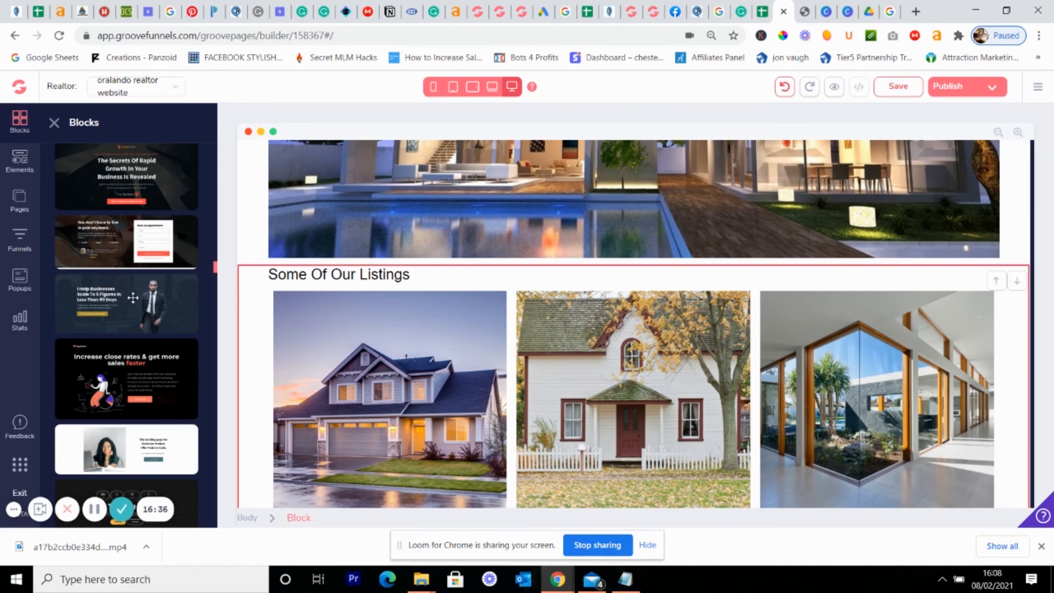
pyautogui.moveTo(160, 294); pyautogui.dragTo(567, 291)
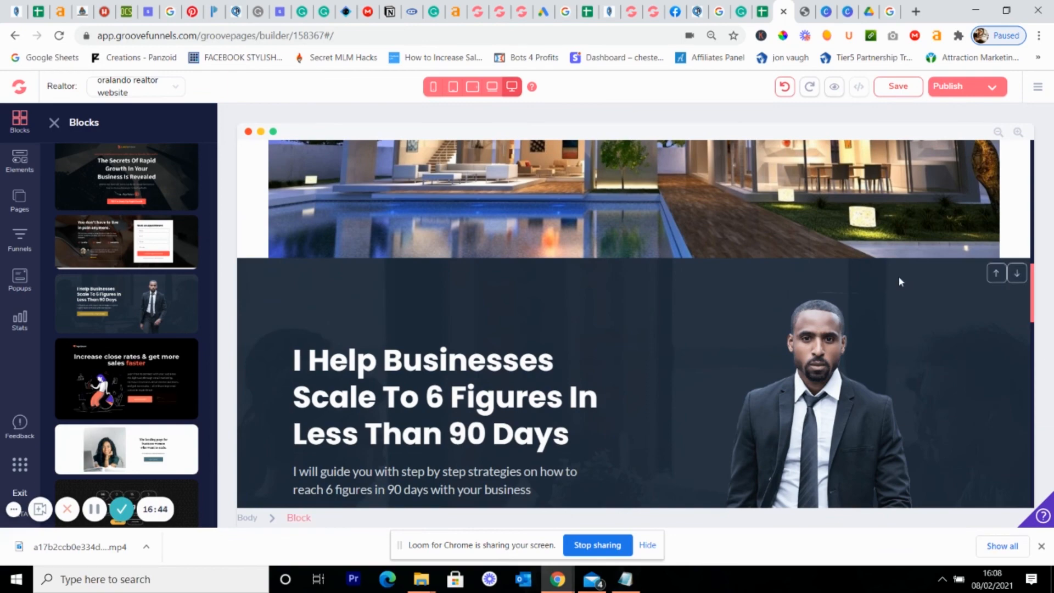
pyautogui.scroll(-2, 879, 407)
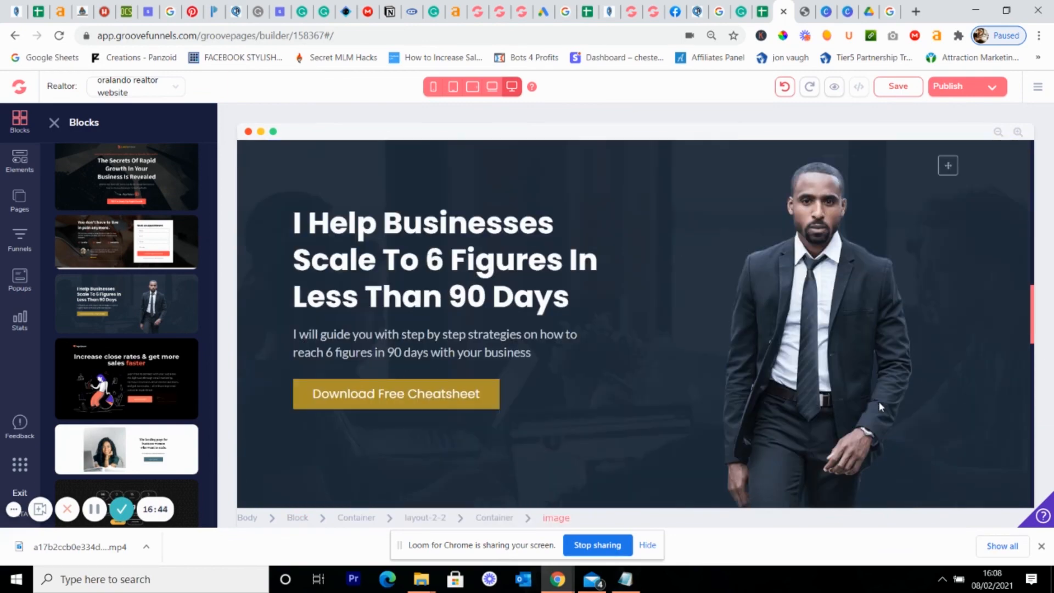
pyautogui.click(900, 363)
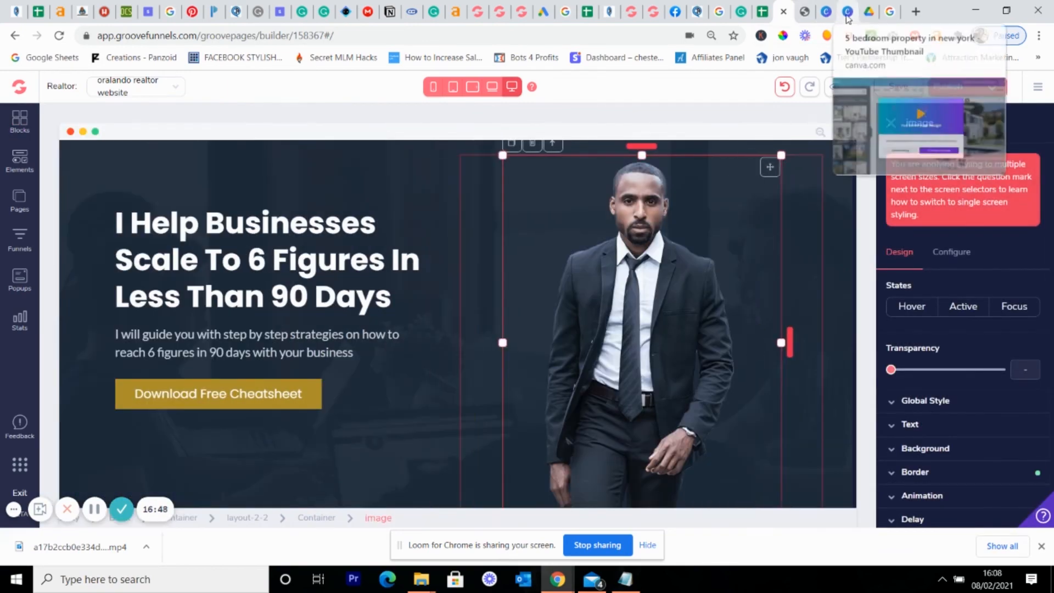
# Switch to the Canva design, dismiss the saved-design message and delete the house photo from the page.
pyautogui.click(847, 20)
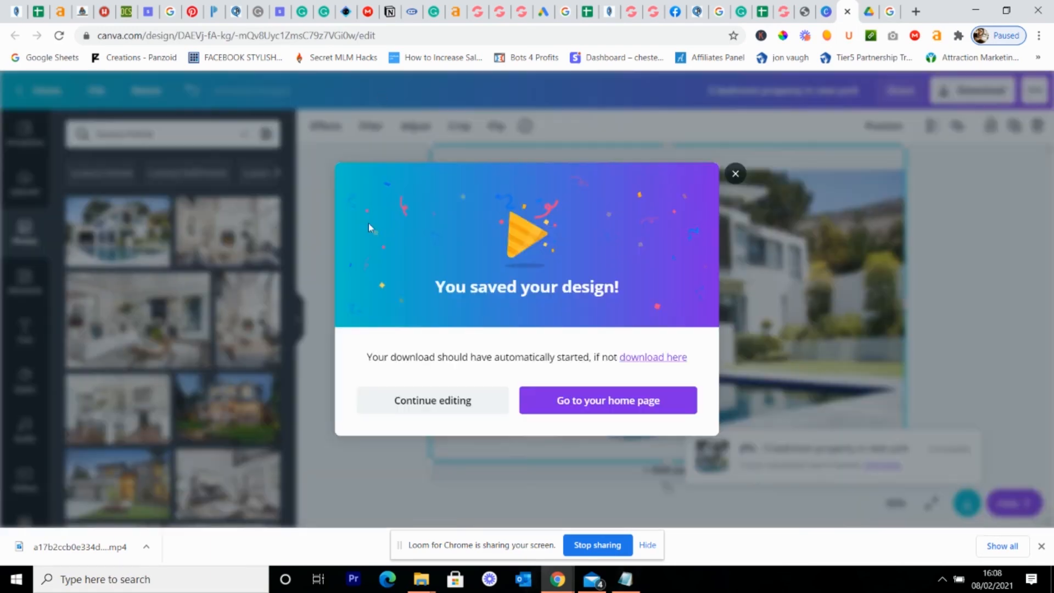
pyautogui.click(736, 174)
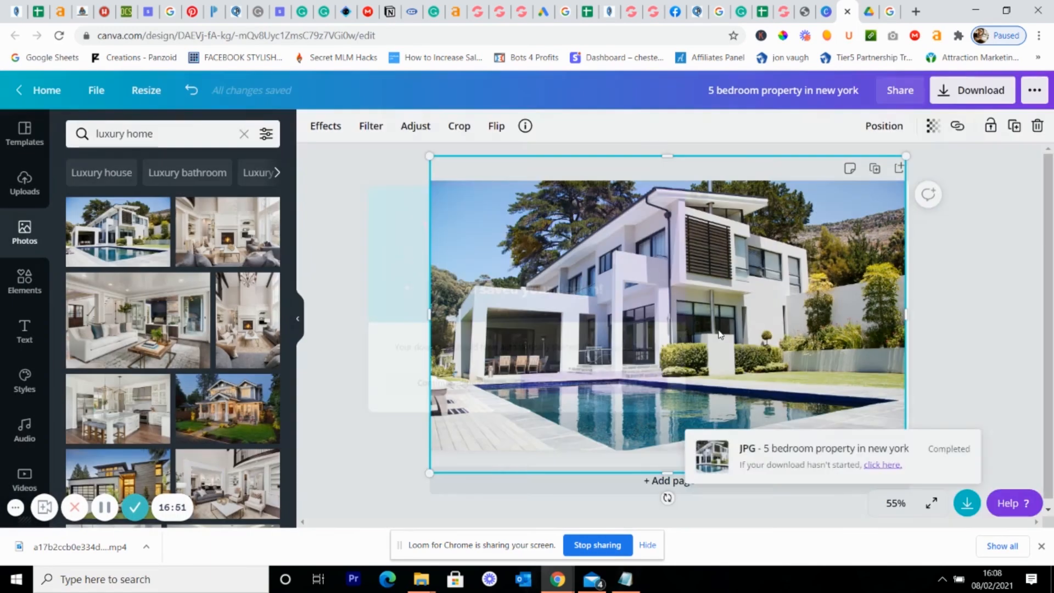
pyautogui.press('Delete')
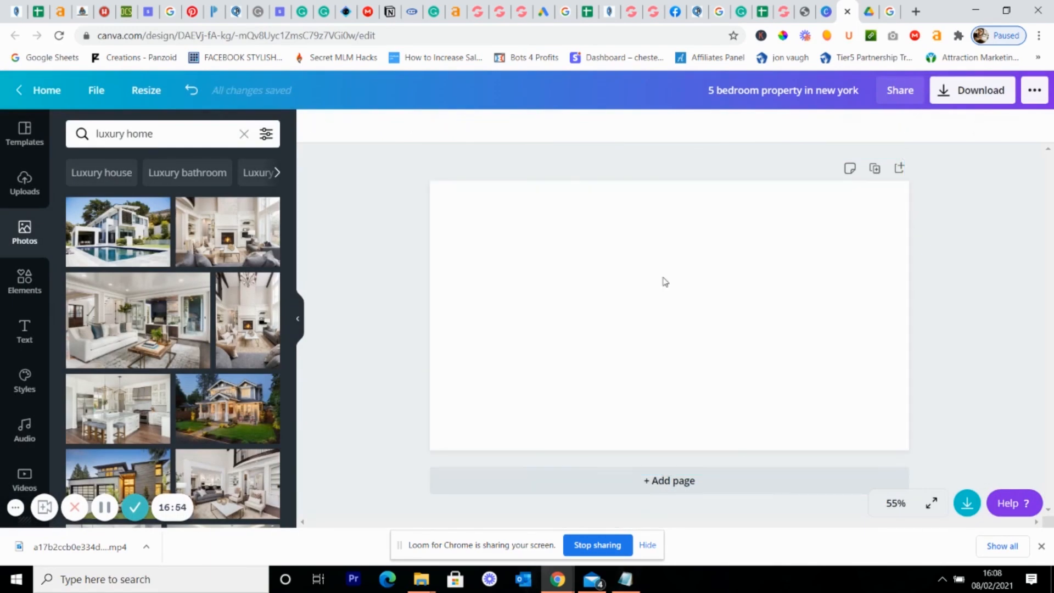
# Search the photos for "realtor" and add the picture of the woman holding a grey folder to the blank page.
pyautogui.click(31, 229)
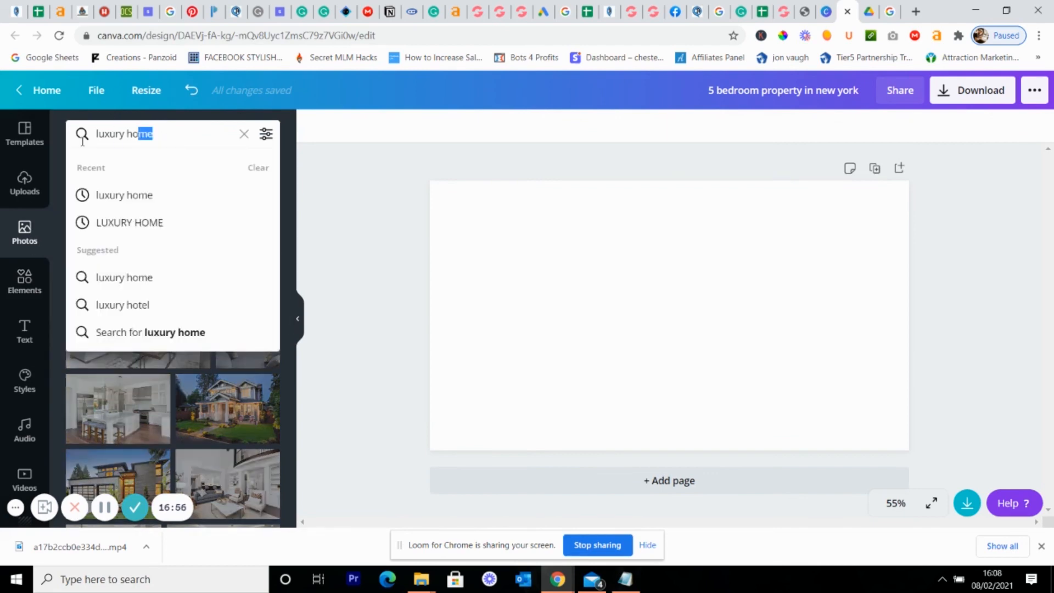
pyautogui.write('real')
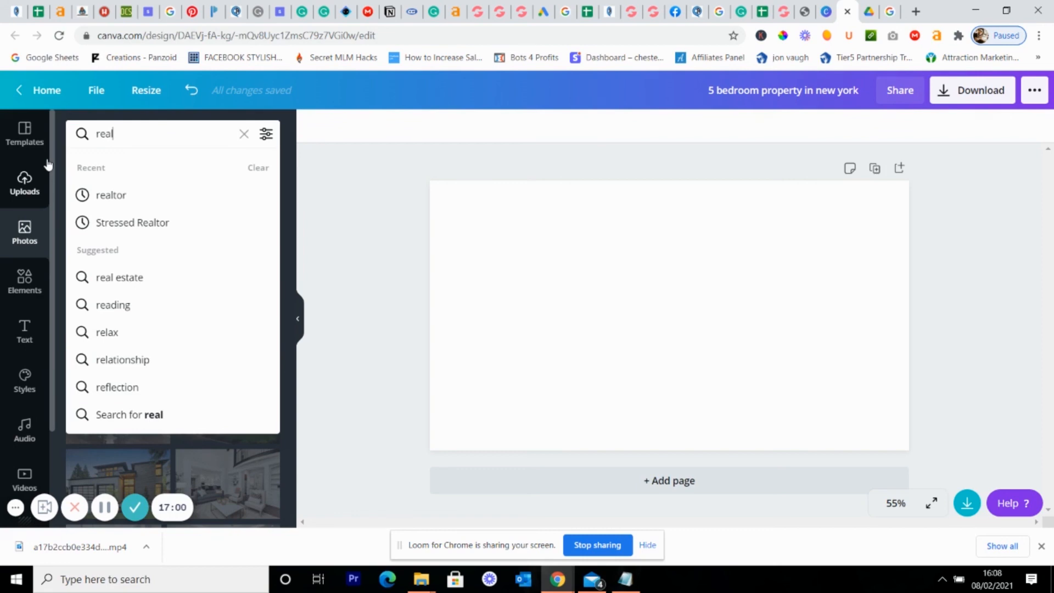
pyautogui.write('tor')
pyautogui.press('Return')
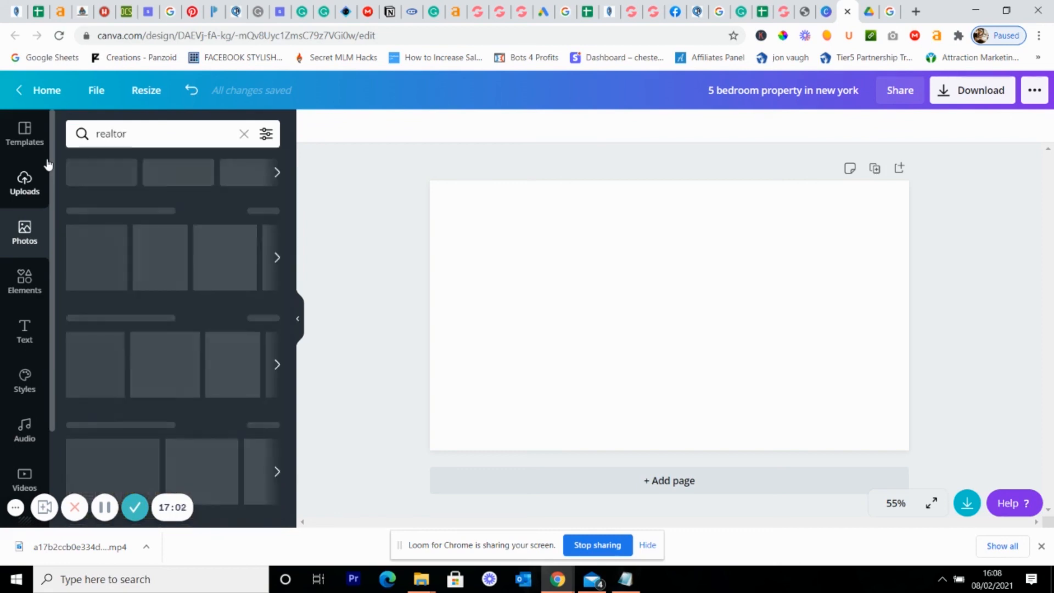
pyautogui.scroll(-5, 153, 351)
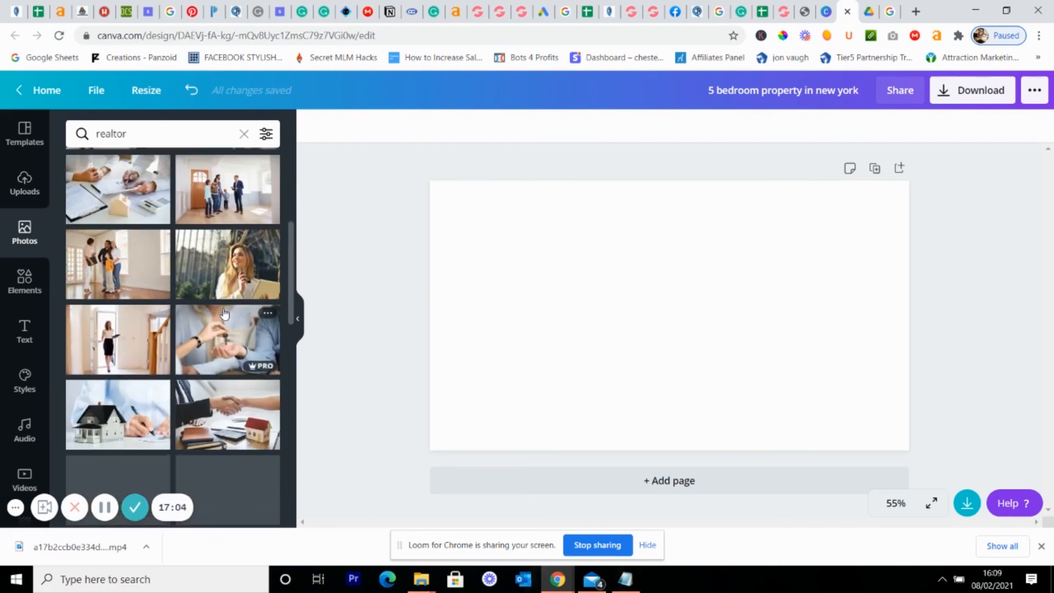
pyautogui.scroll(-4, 128, 328)
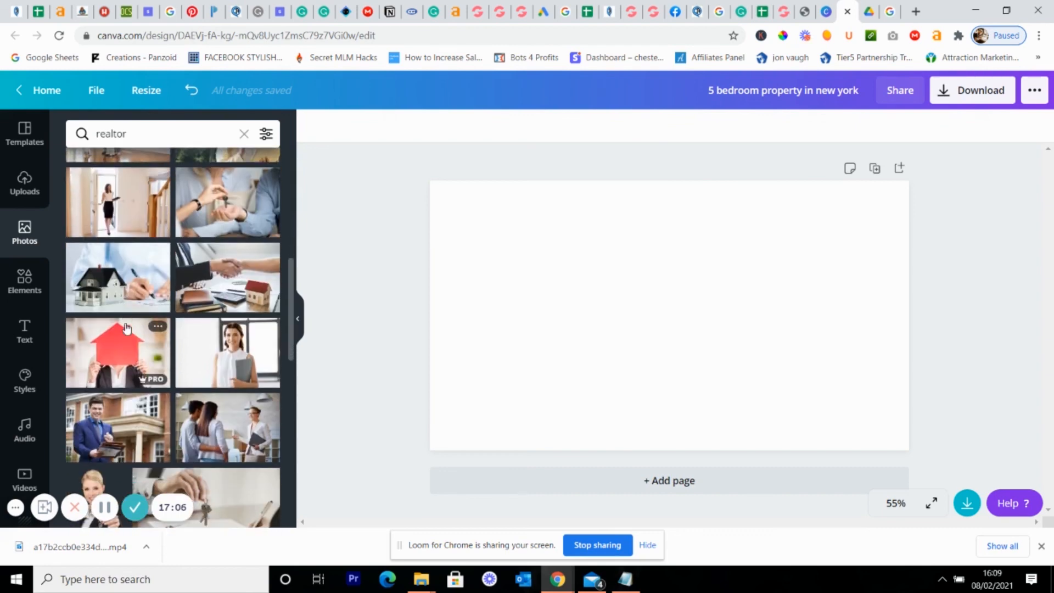
pyautogui.click(210, 273)
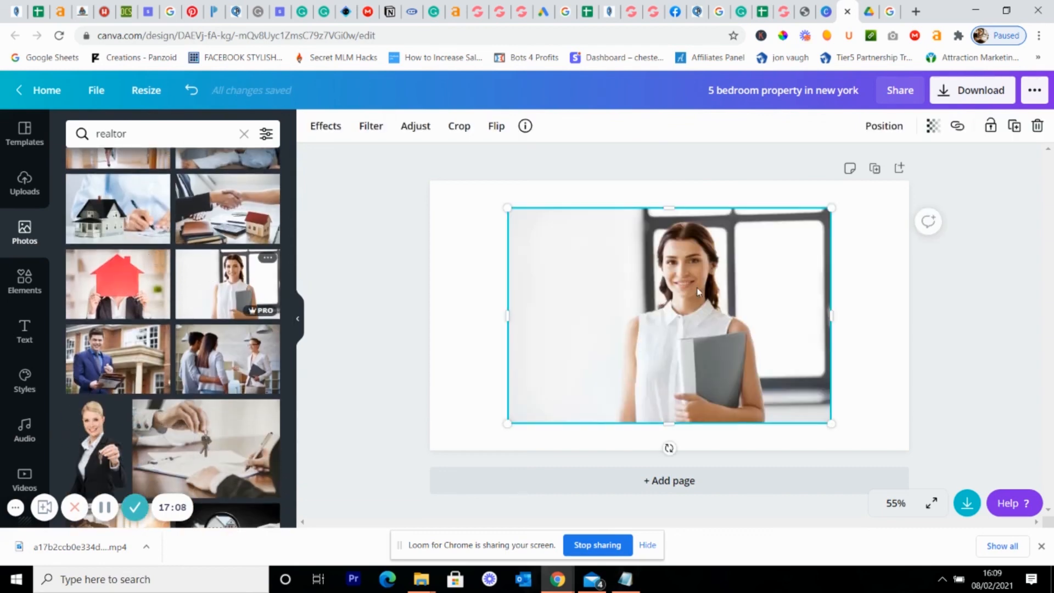
# Remove the background from the realtor photo and choose a PNG download with a transparent background.
pyautogui.click(326, 125)
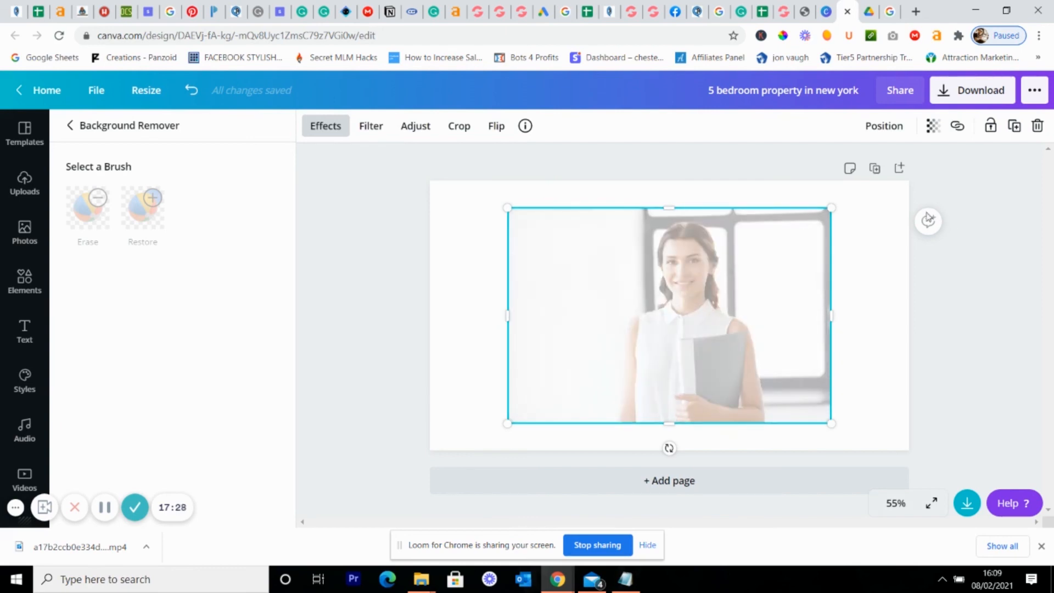
pyautogui.click(967, 98)
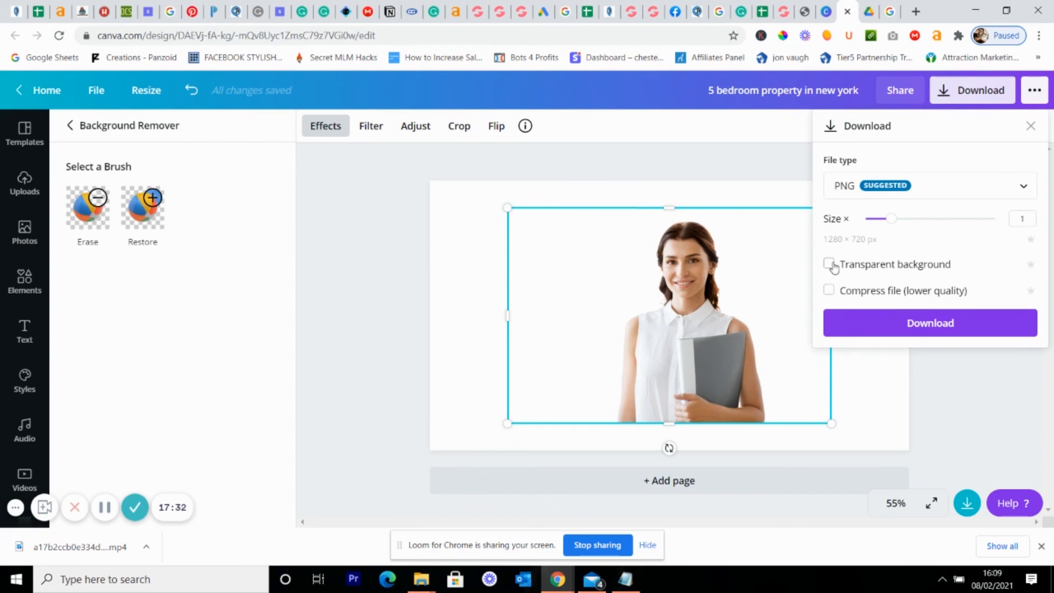
pyautogui.click(928, 324)
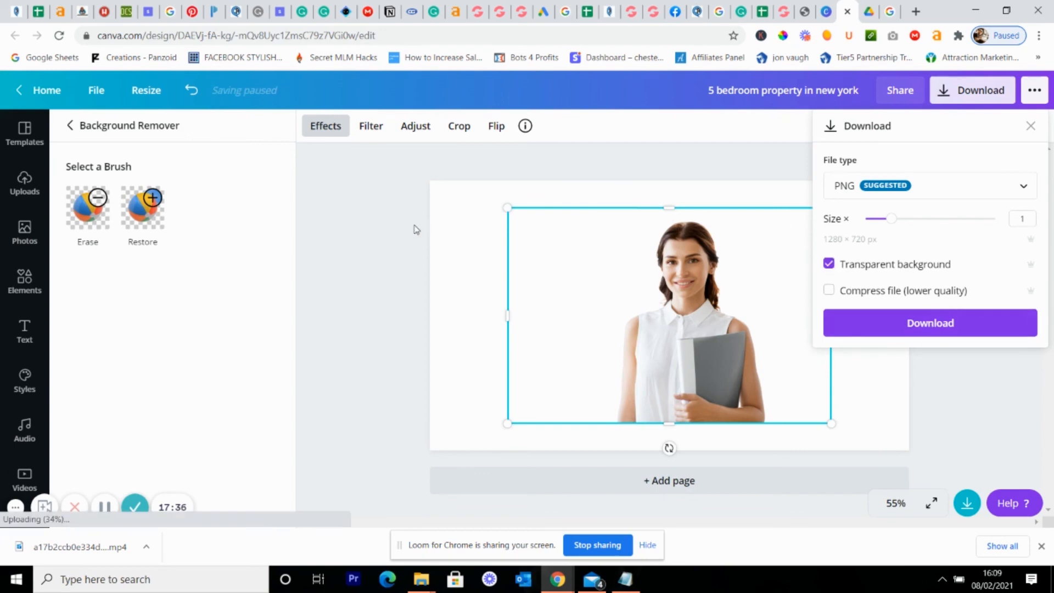
# Close the download options and enlarge the realtor cut-out toward the page's upper-left corner.
pyautogui.click(390, 233)
pyautogui.moveTo(507, 208); pyautogui.dragTo(404, 186)
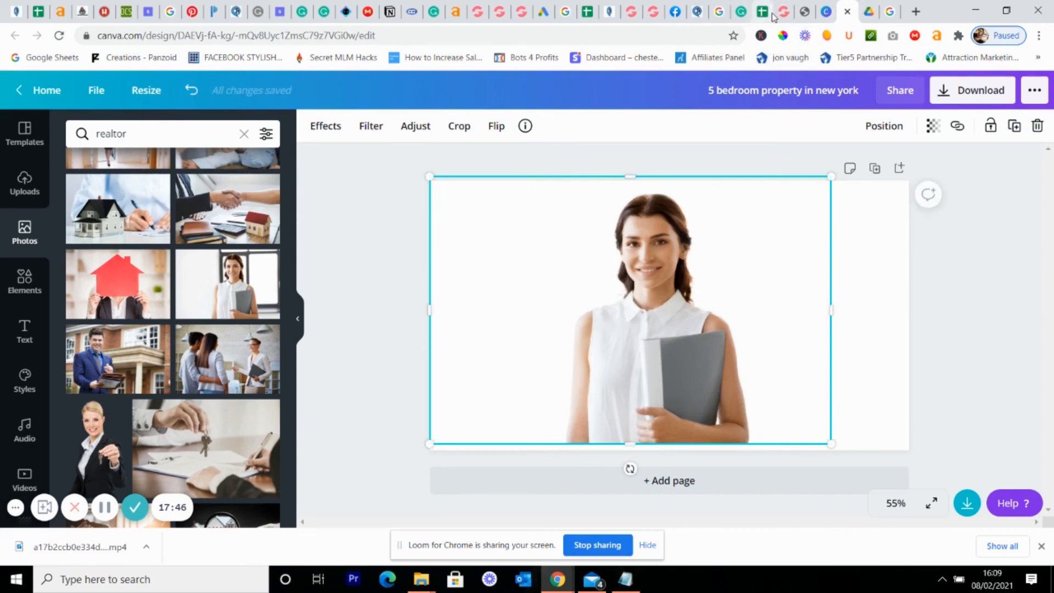
# Switch back to GroovePages and delete the "I Help Businesses" block, confirming the removal.
pyautogui.click(771, 12)
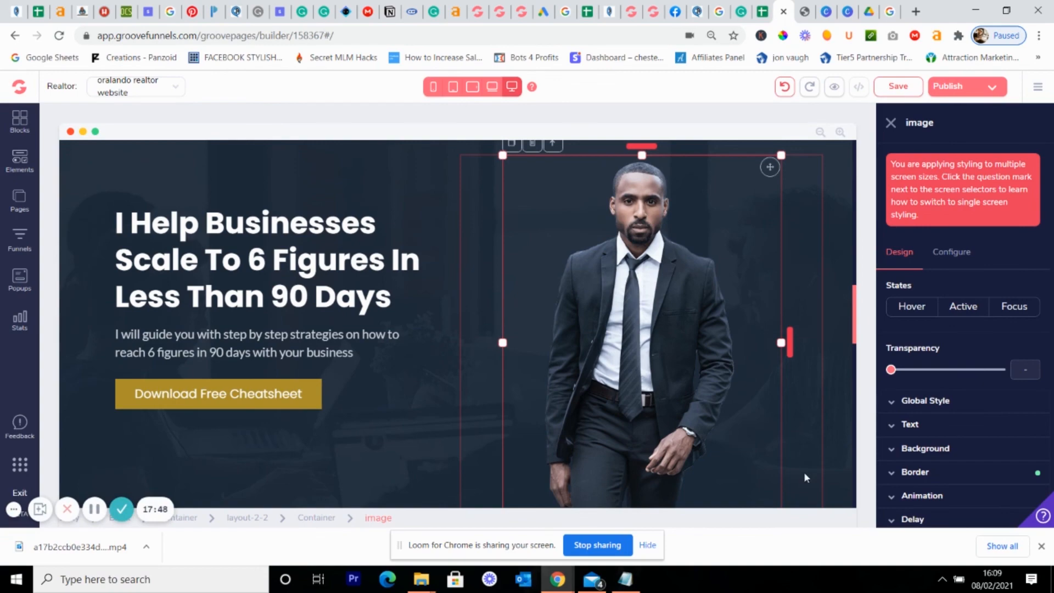
pyautogui.scroll(4, 147, 299)
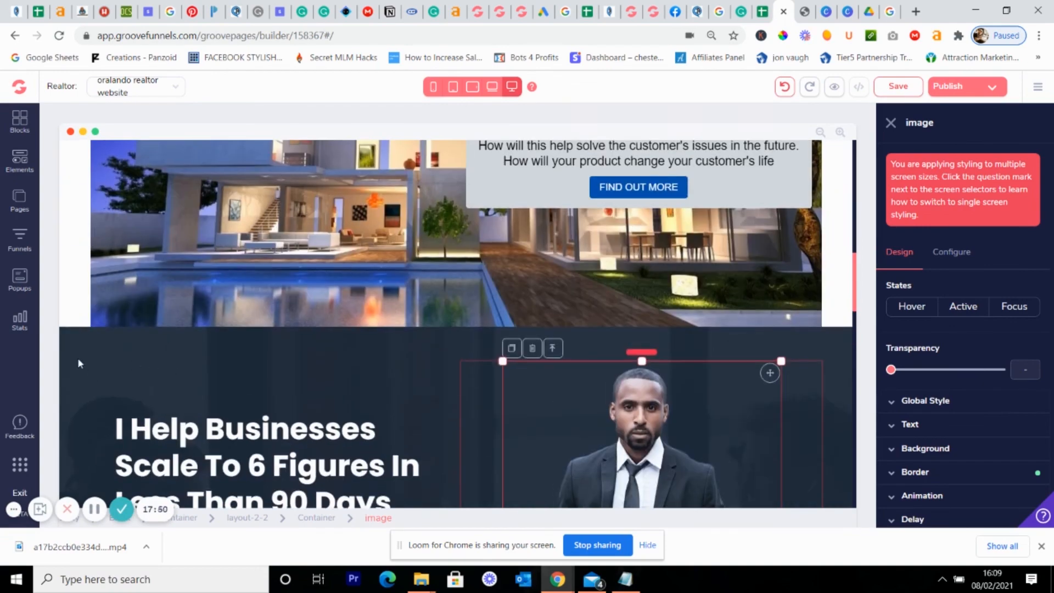
pyautogui.click(64, 339)
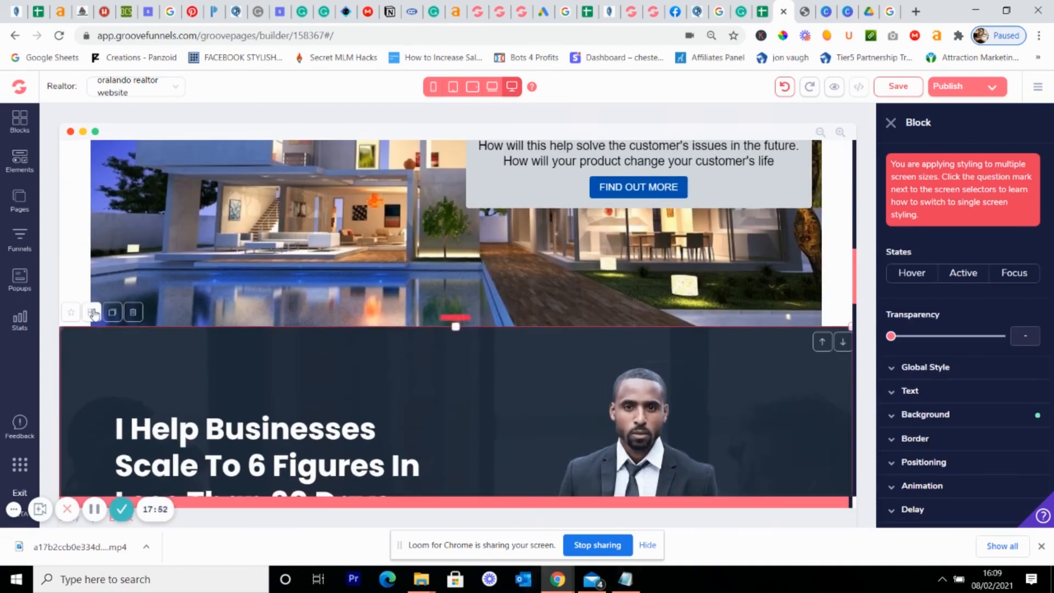
pyautogui.click(130, 313)
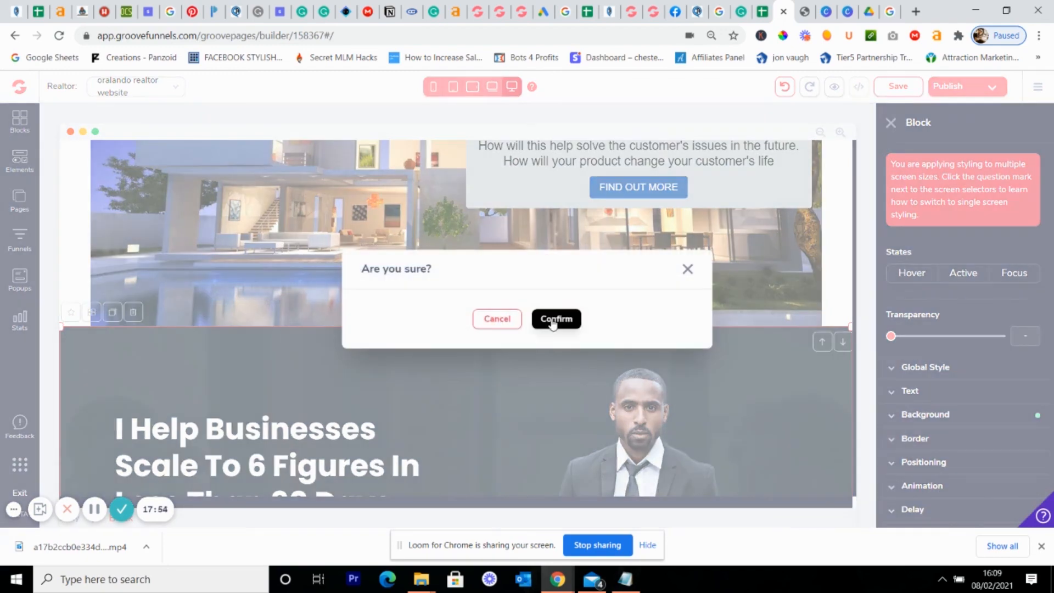
pyautogui.click(553, 319)
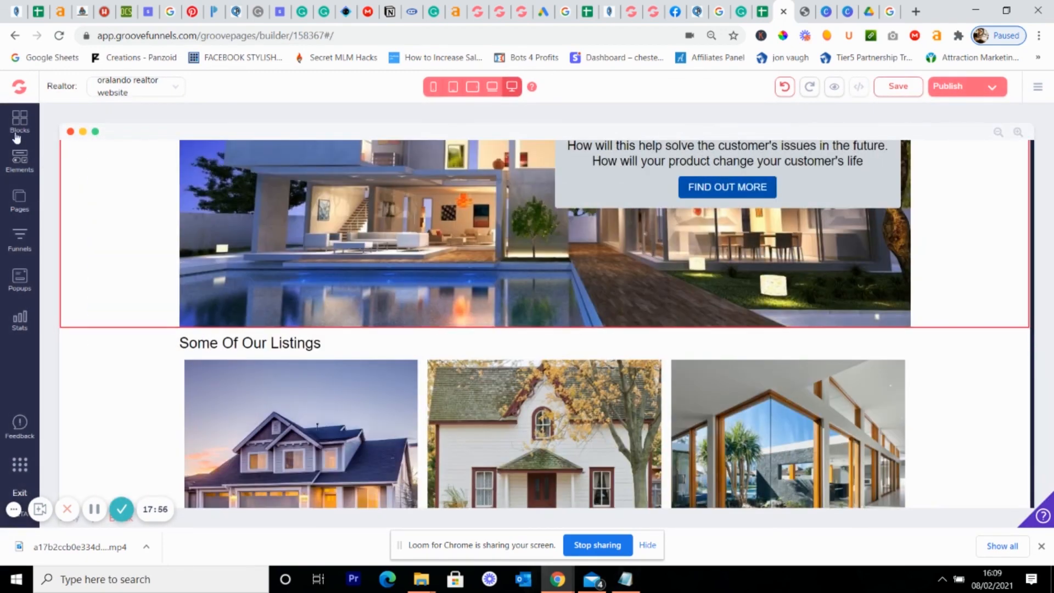
# Examine the designed block categories and the page's listings and contact form sections.
pyautogui.click(22, 124)
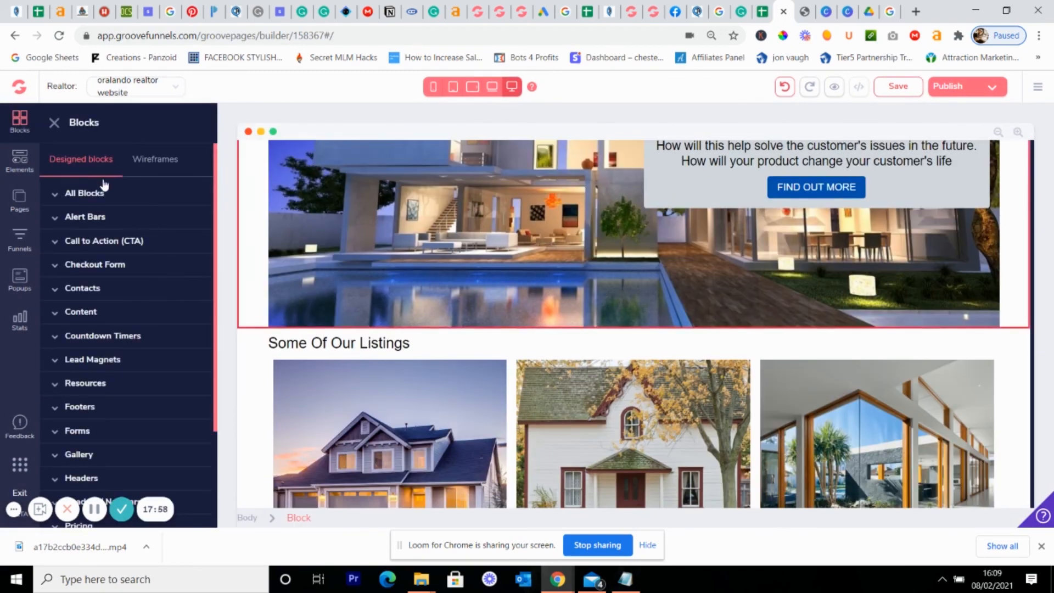
pyautogui.scroll(-2, 129, 247)
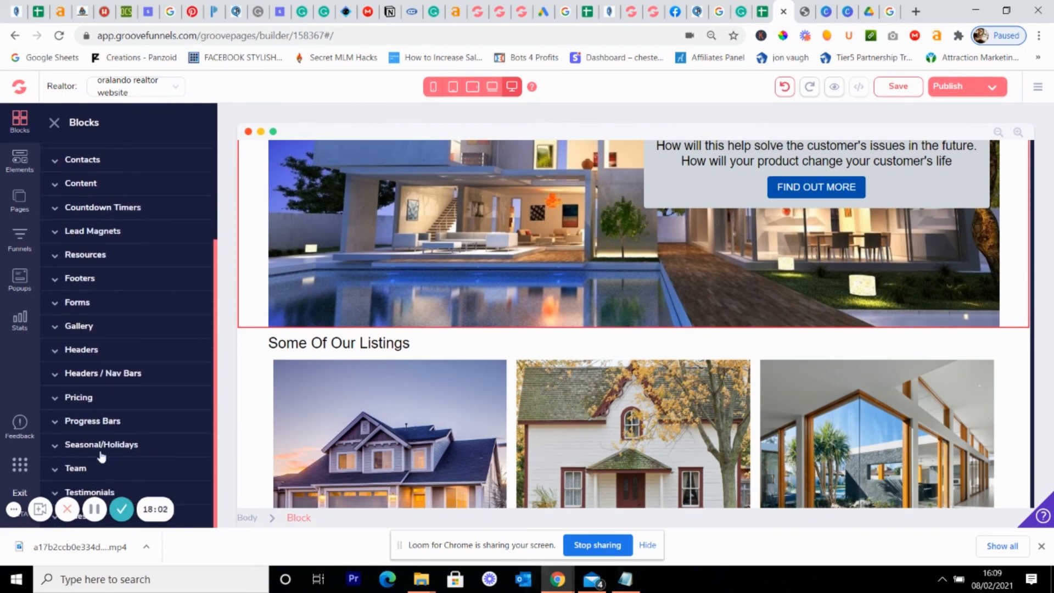
pyautogui.scroll(2, 101, 457)
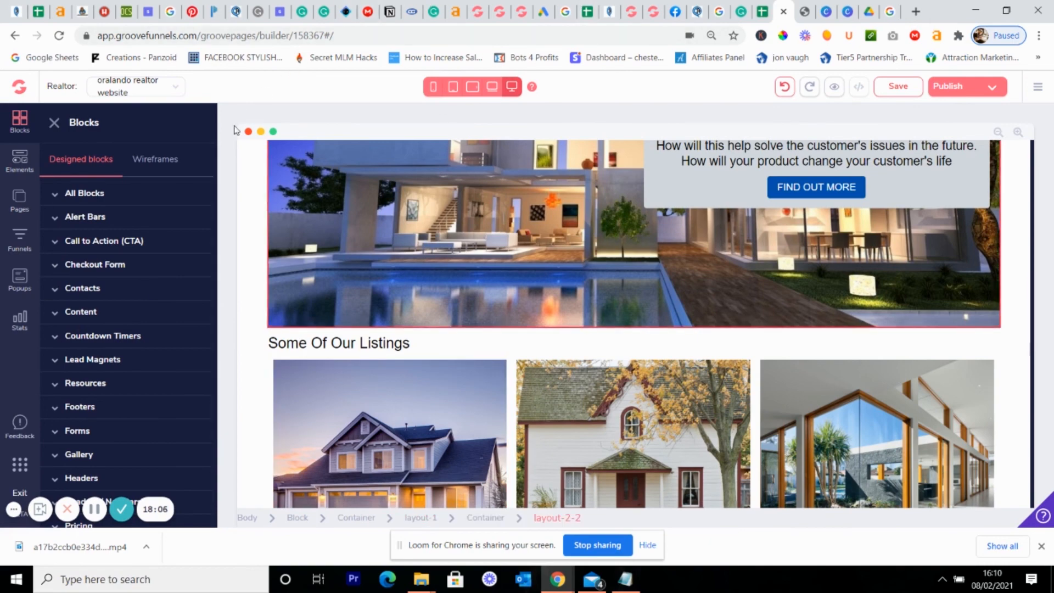
pyautogui.scroll(-8, 531, 347)
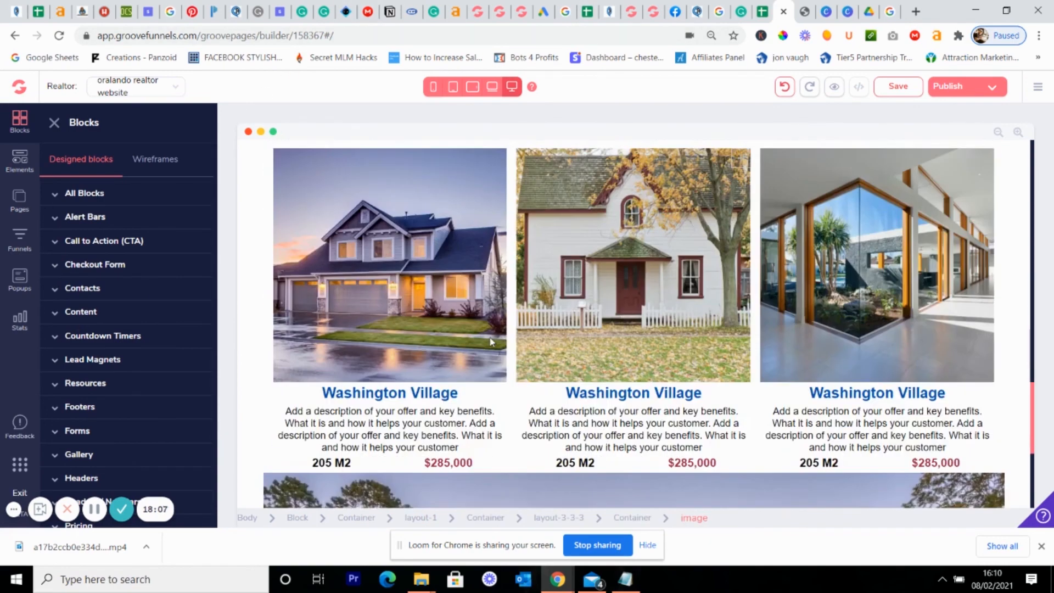
pyautogui.scroll(-10, 412, 145)
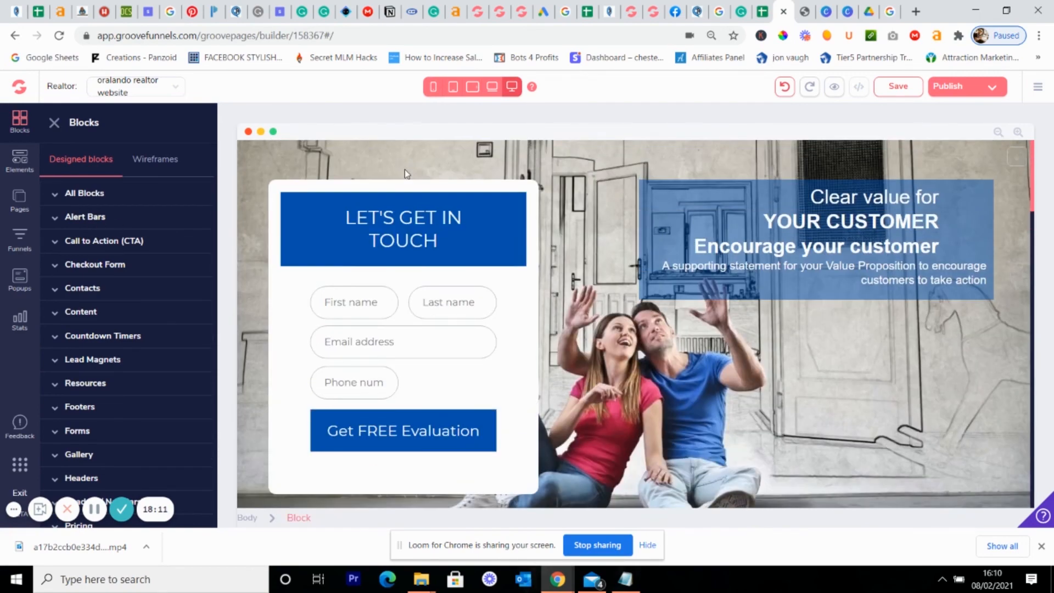